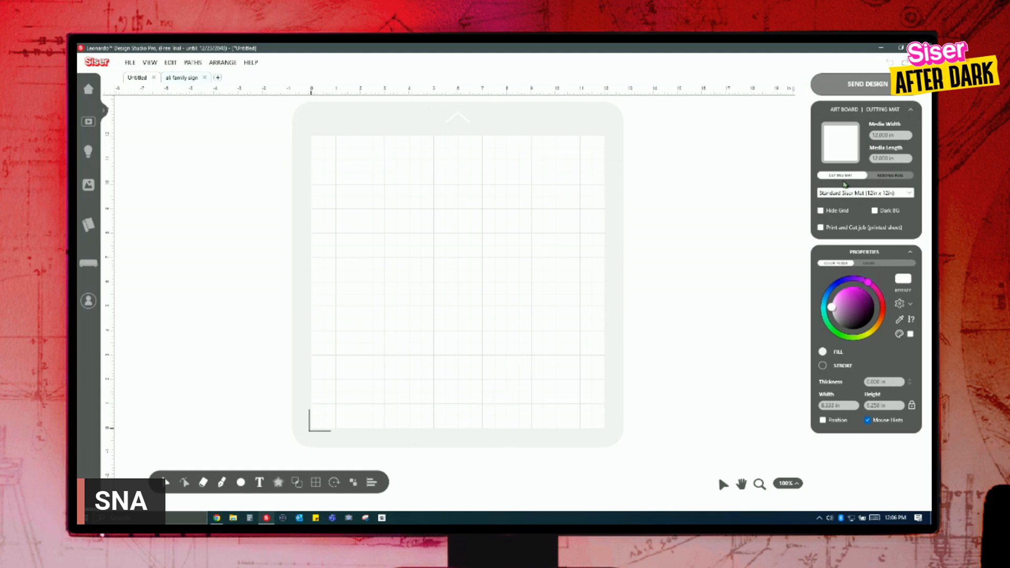
# Switch the art board from cutting mat to roll media and set it to 18 in wide by 18 in long.
pyautogui.click(895, 177)
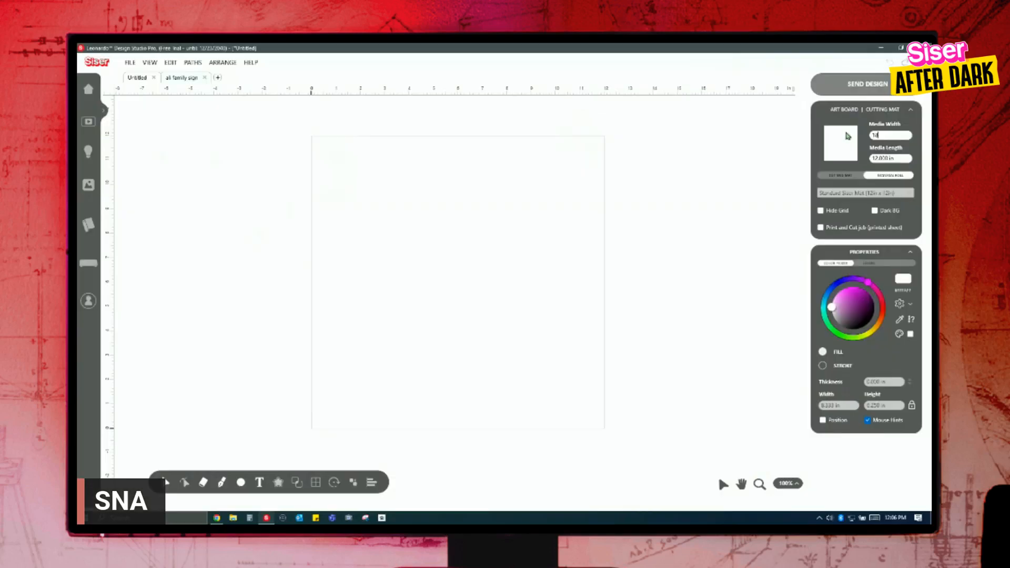
pyautogui.press('Return')
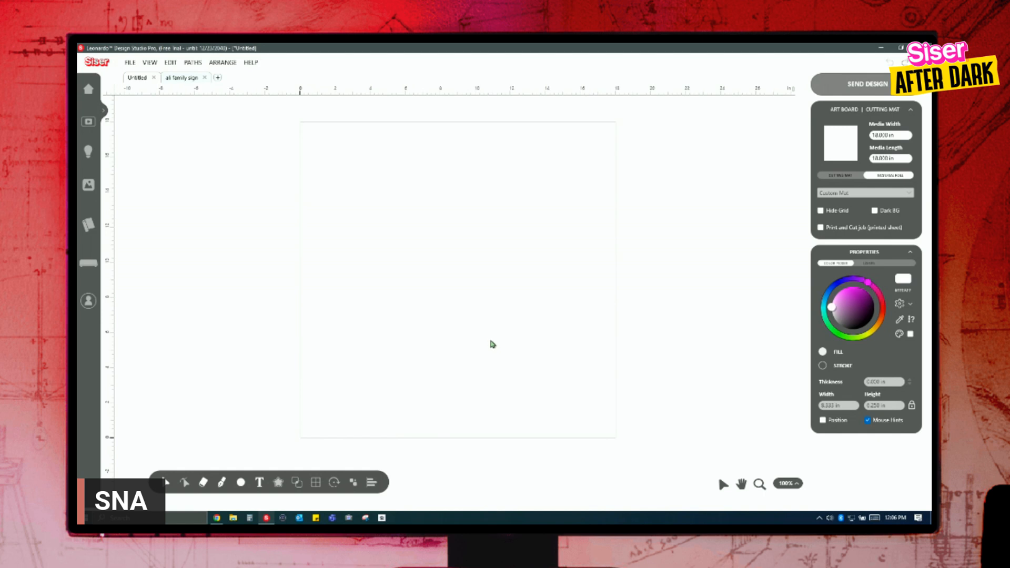
# Add a circle about 2 in across near the middle of the art board and fill it with black.
pyautogui.click(240, 482)
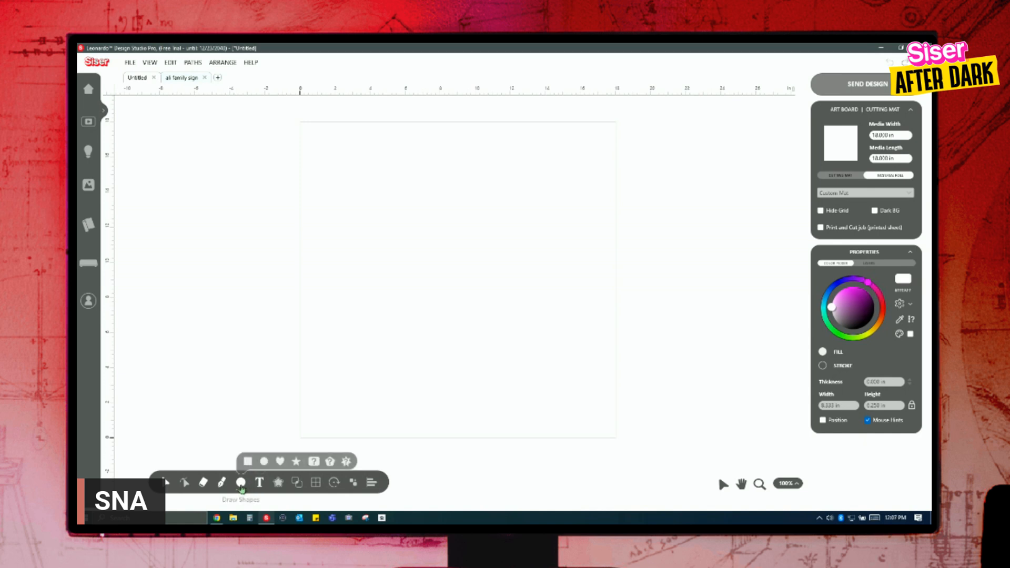
pyautogui.click(264, 461)
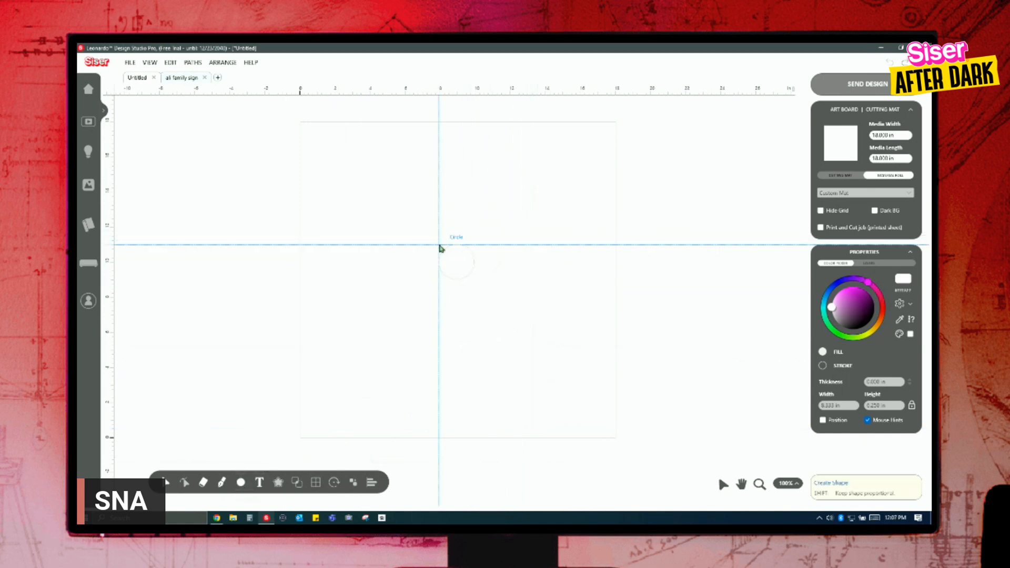
pyautogui.click(441, 248)
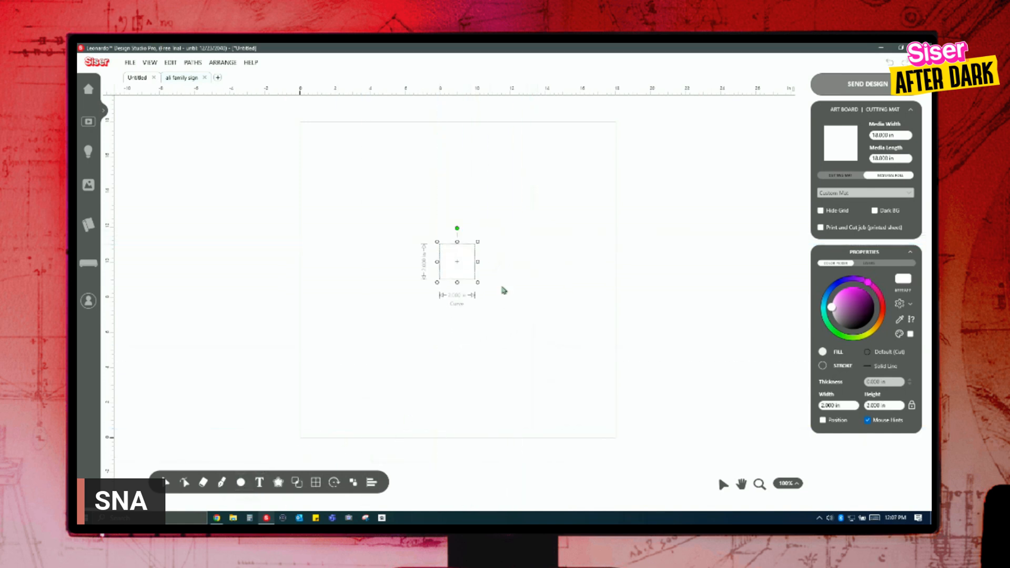
pyautogui.click(903, 281)
pyautogui.click(475, 313)
pyautogui.click(549, 357)
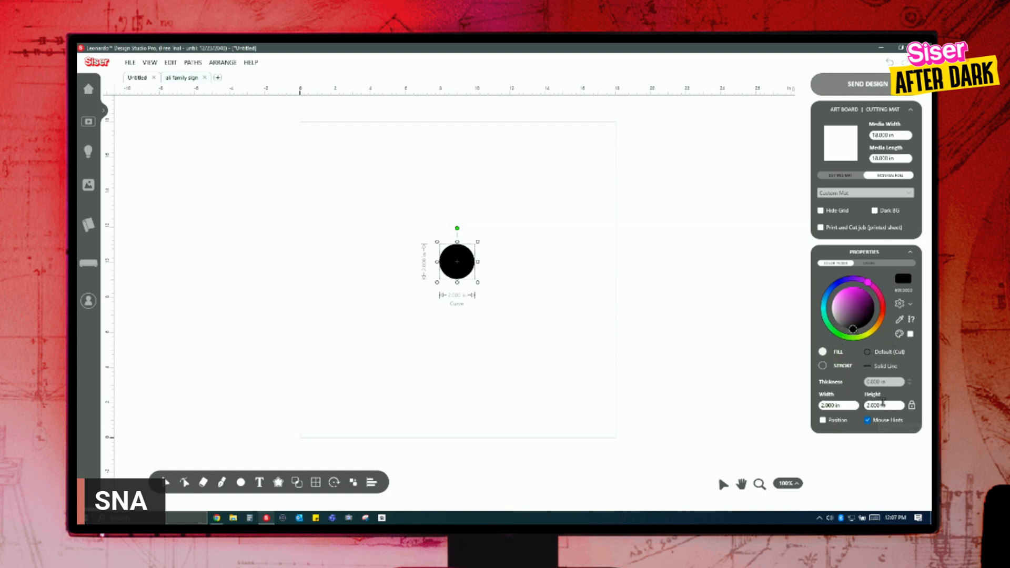
# Set the circle's width and height to 15 in and centre it on the art board.
pyautogui.moveTo(477, 282)
pyautogui.mouseDown()
pyautogui.moveTo(557, 362)
pyautogui.moveTo(470, 271)
pyautogui.moveTo(478, 281)
pyautogui.mouseUp()
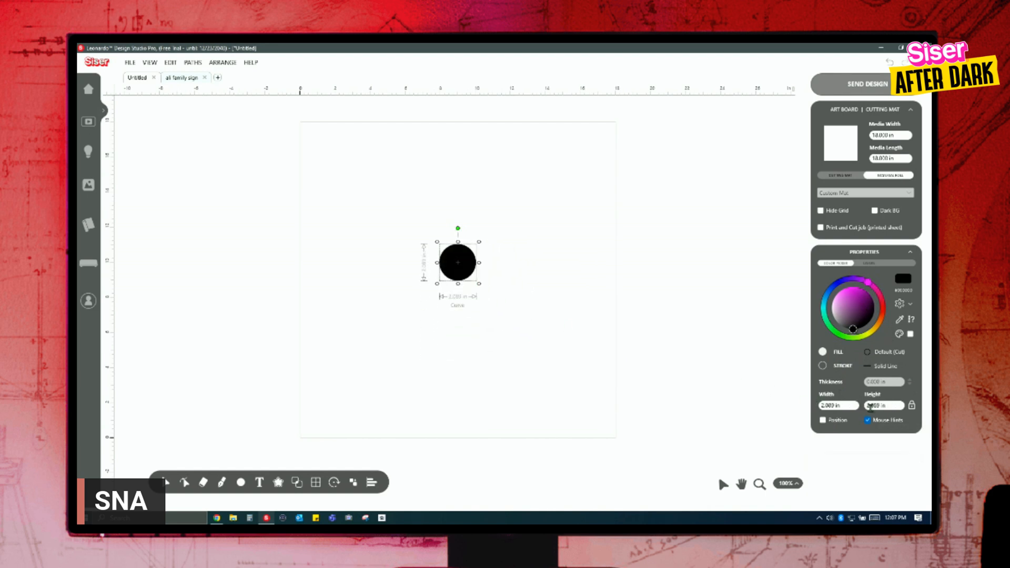
pyautogui.moveTo(848, 405); pyautogui.dragTo(811, 402)
pyautogui.write('15')
pyautogui.press('Return')
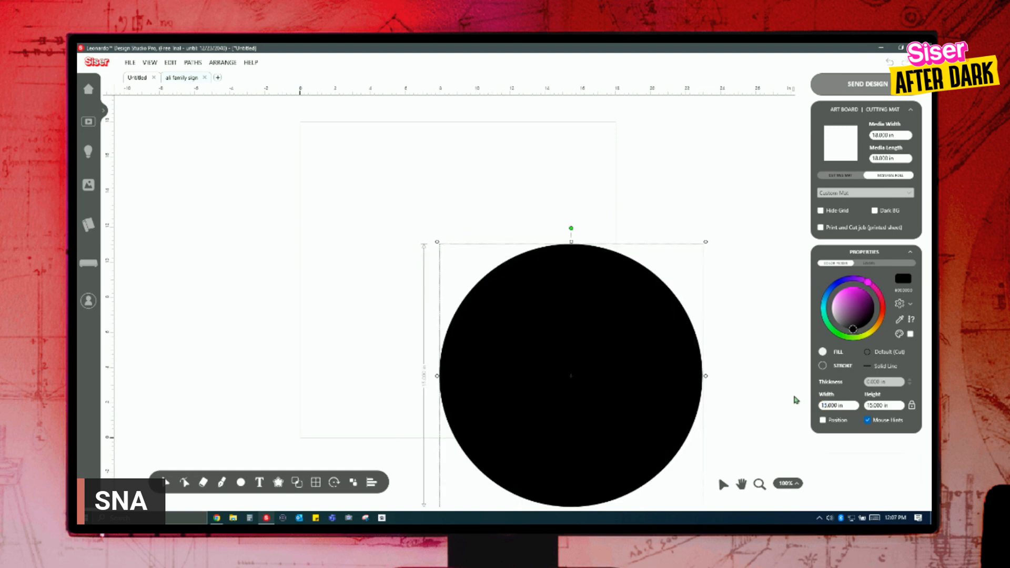
pyautogui.click(728, 266)
pyautogui.click(615, 347)
pyautogui.press('c')
pyautogui.press('e')
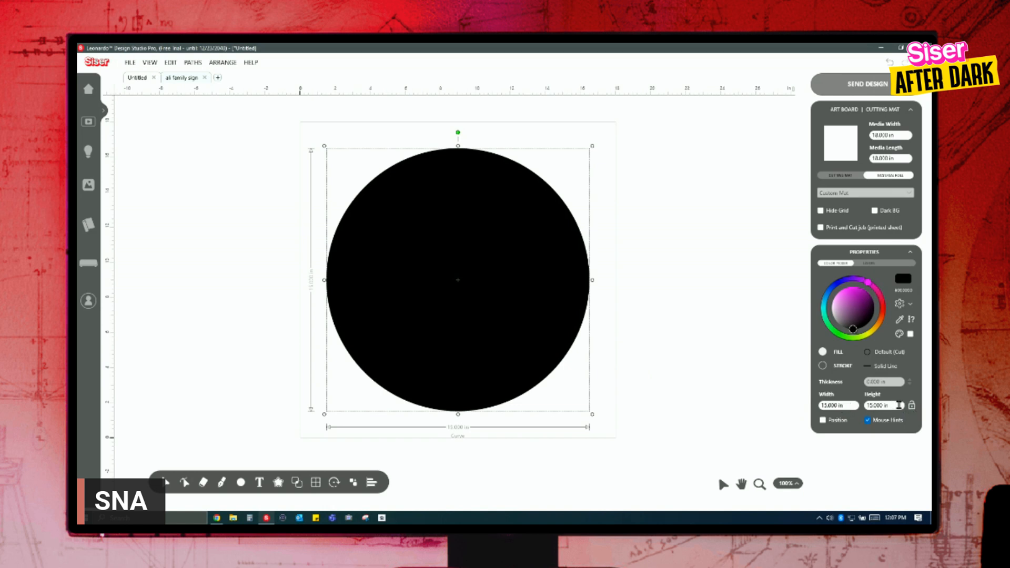
pyautogui.click(816, 404)
pyautogui.click(717, 366)
pyautogui.click(522, 304)
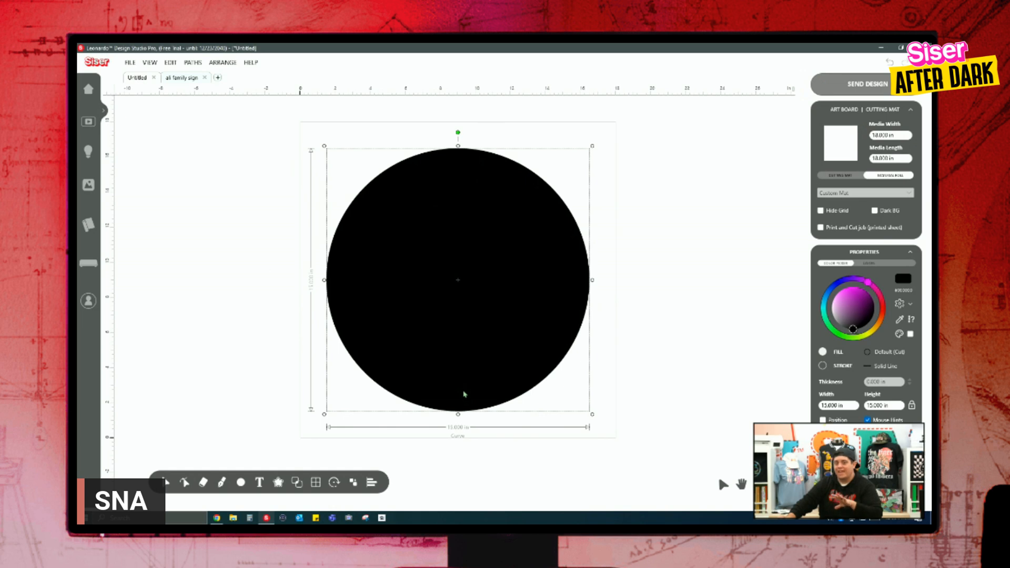
# Move the black circle off the art board into the empty area beside it.
pyautogui.click(707, 388)
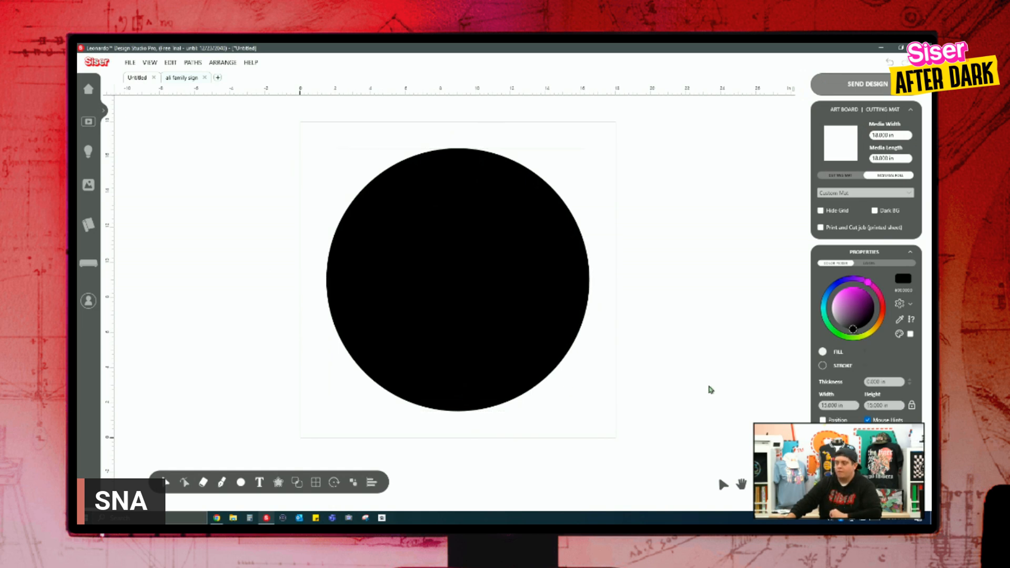
pyautogui.moveTo(367, 199); pyautogui.dragTo(681, 209)
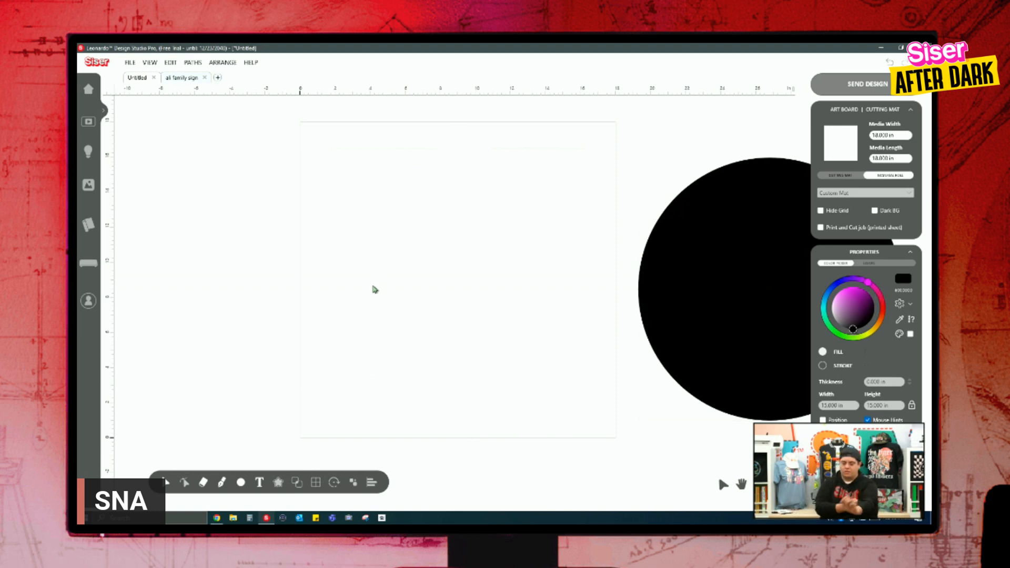
# Import the "wood grain finish" picture as a background image and turn off the Print and Cut job.
pyautogui.hotkey('ctrl', 'i')
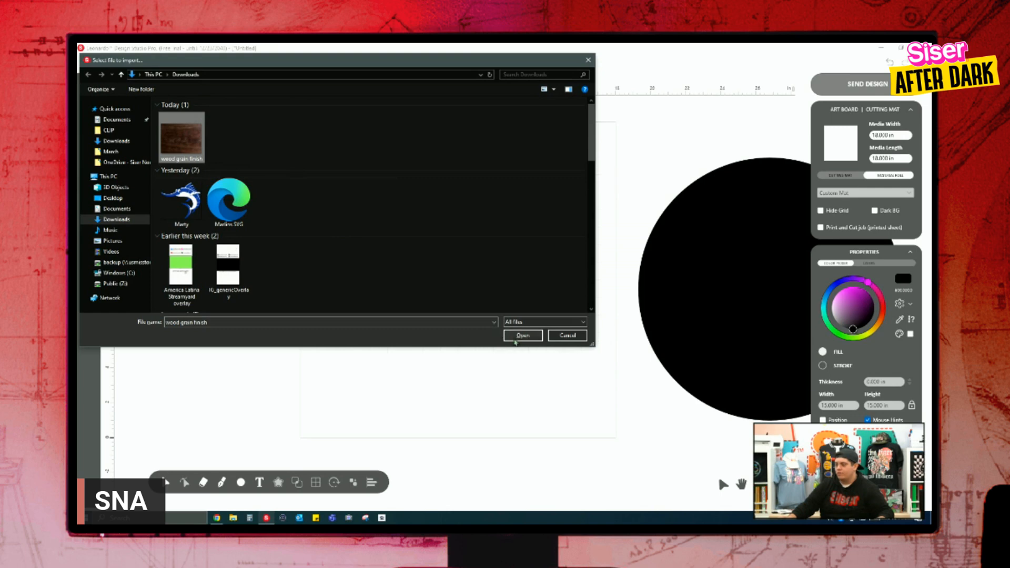
pyautogui.click(522, 335)
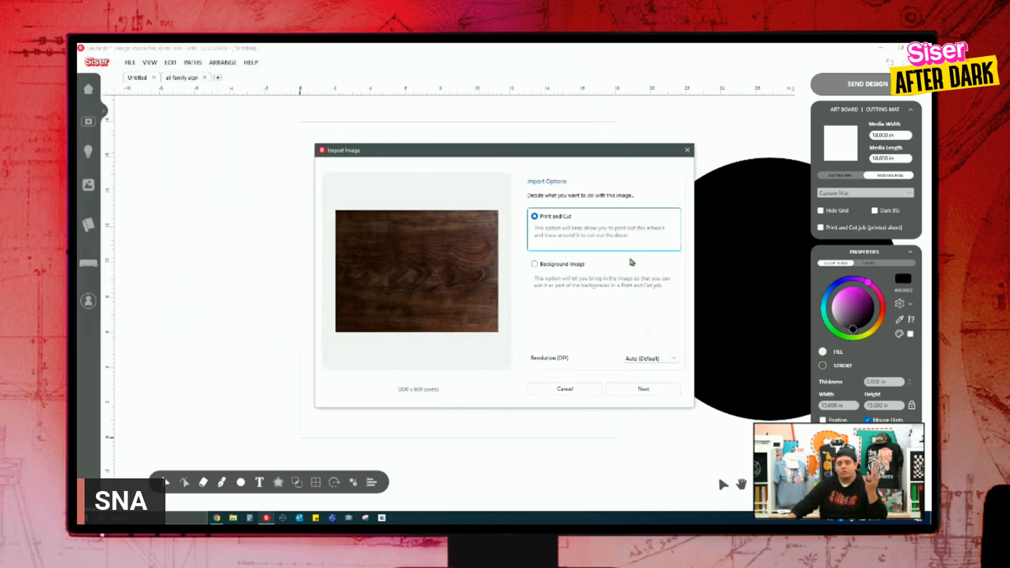
pyautogui.click(539, 263)
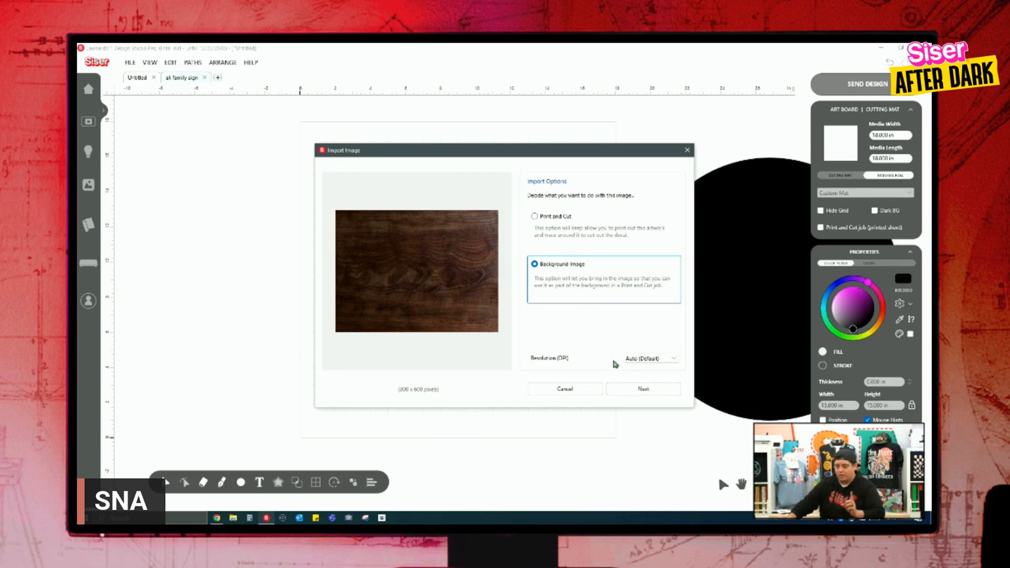
pyautogui.click(629, 391)
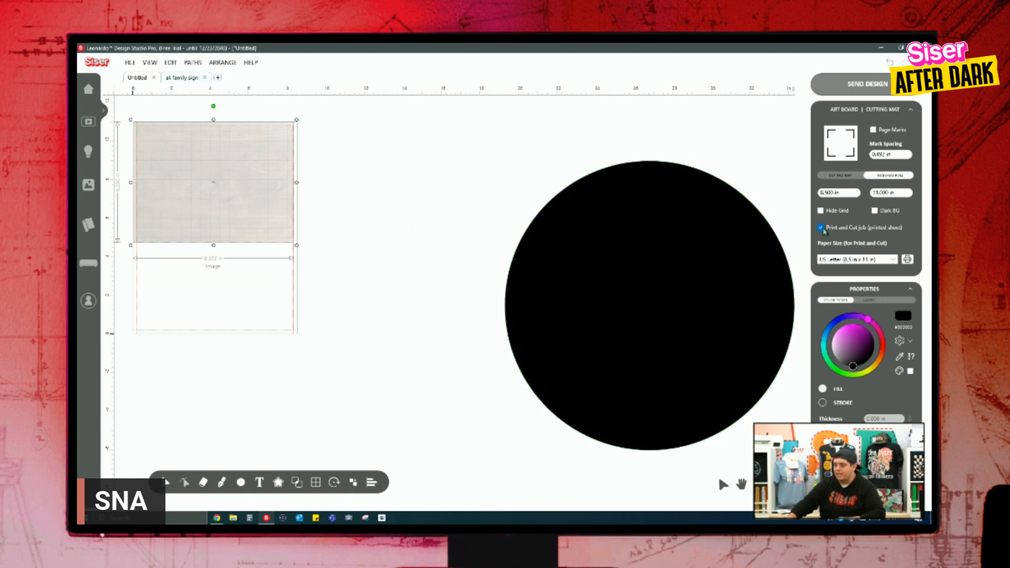
pyautogui.click(820, 228)
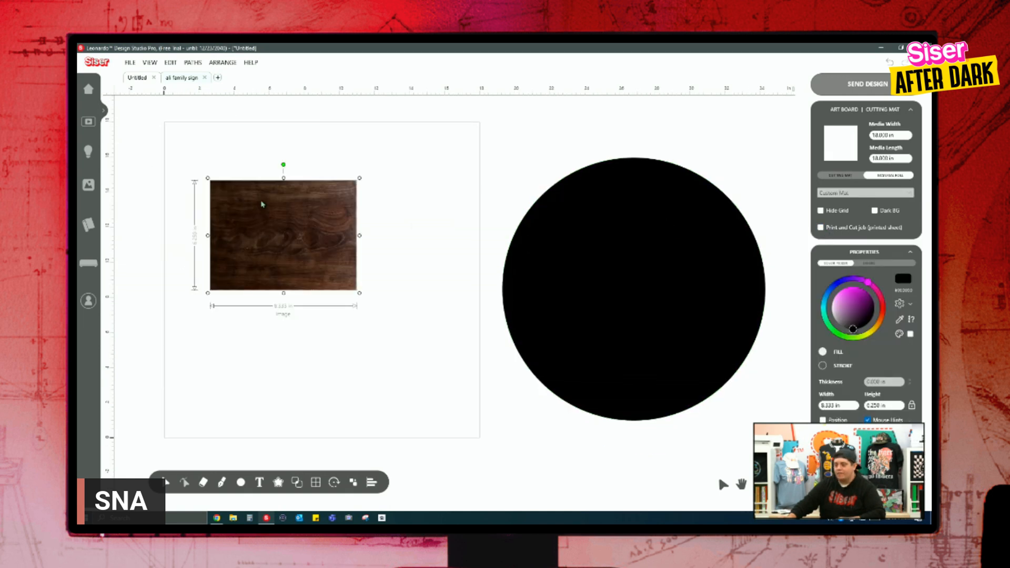
# Enlarge the wood image to about 12.6 in wide and rotate it a quarter turn clockwise so the grain runs vertically.
pyautogui.moveTo(359, 293); pyautogui.dragTo(379, 313)
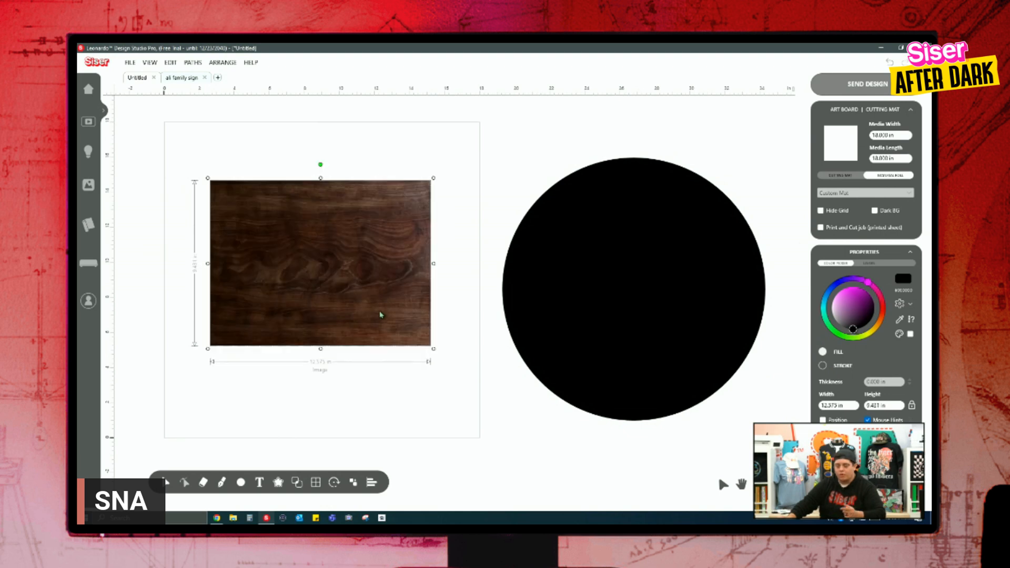
pyautogui.moveTo(355, 267)
pyautogui.mouseDown()
pyautogui.moveTo(325, 249)
pyautogui.moveTo(353, 267)
pyautogui.mouseUp()
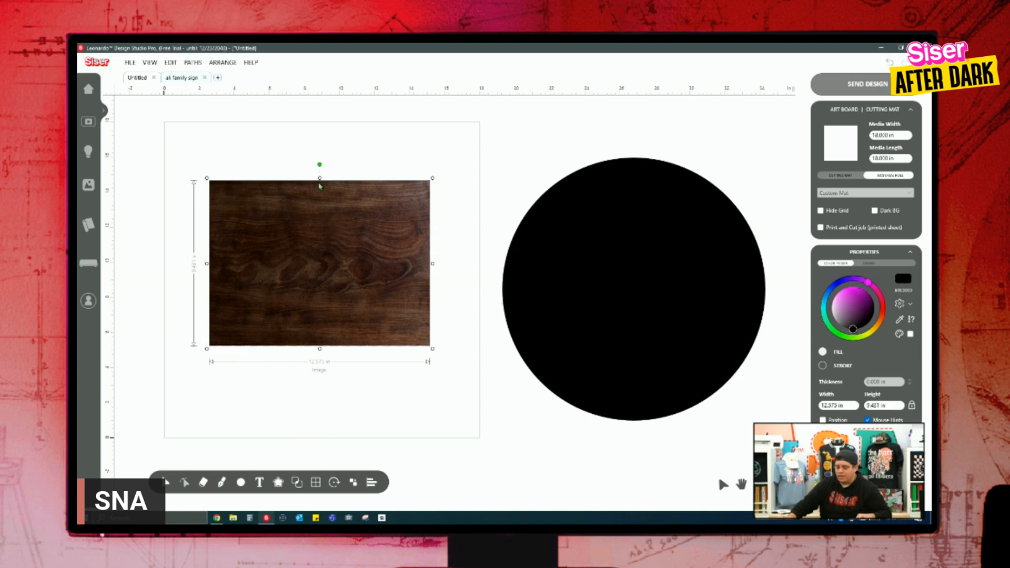
pyautogui.moveTo(319, 165); pyautogui.dragTo(419, 262)
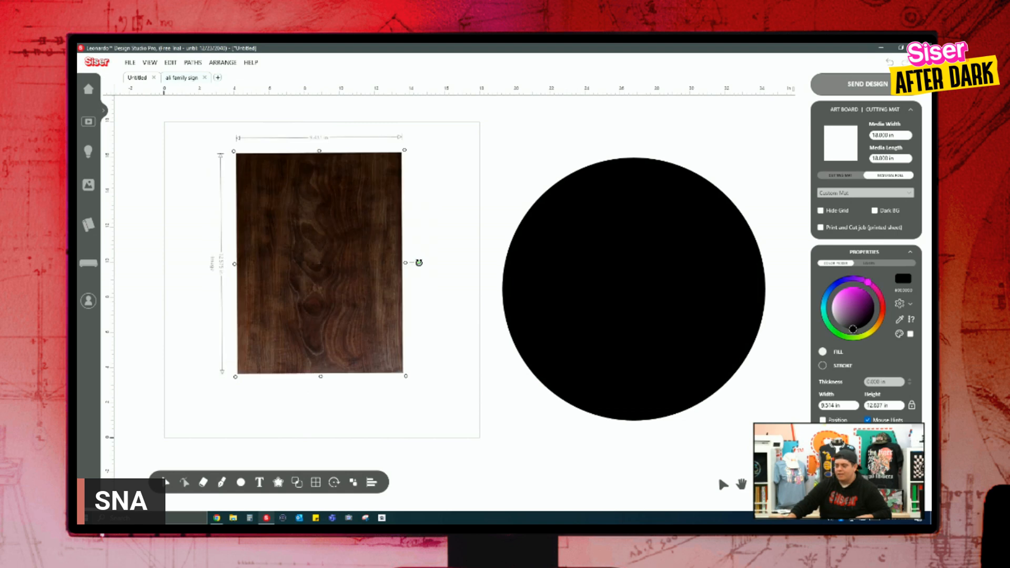
# Enlarge and widen the rotated wood image to about 16.6 by 17.5 in so that it nearly fills the art board.
pyautogui.click(428, 356)
pyautogui.click(406, 373)
pyautogui.moveTo(407, 376); pyautogui.dragTo(442, 437)
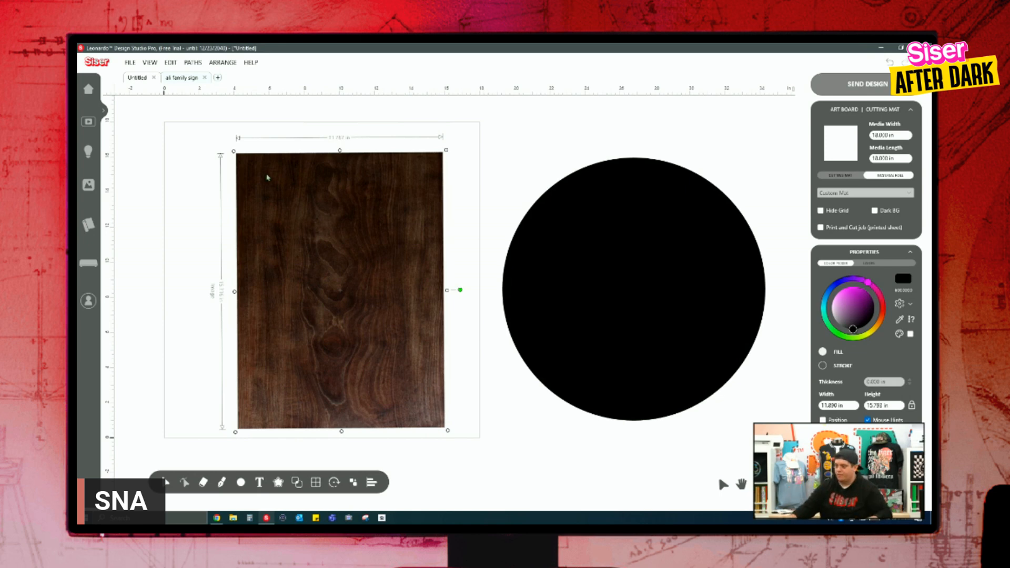
pyautogui.moveTo(234, 151); pyautogui.dragTo(207, 129)
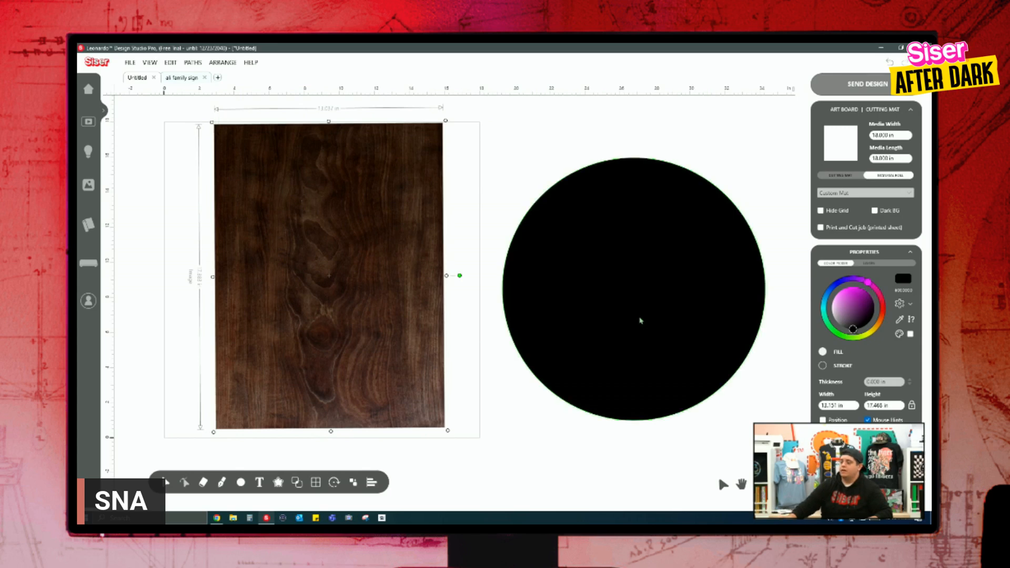
pyautogui.moveTo(446, 276); pyautogui.dragTo(457, 275)
pyautogui.moveTo(223, 278); pyautogui.dragTo(176, 277)
# Place the black circle at the centre of the art board, in front of the wood image.
pyautogui.moveTo(599, 302); pyautogui.dragTo(288, 289)
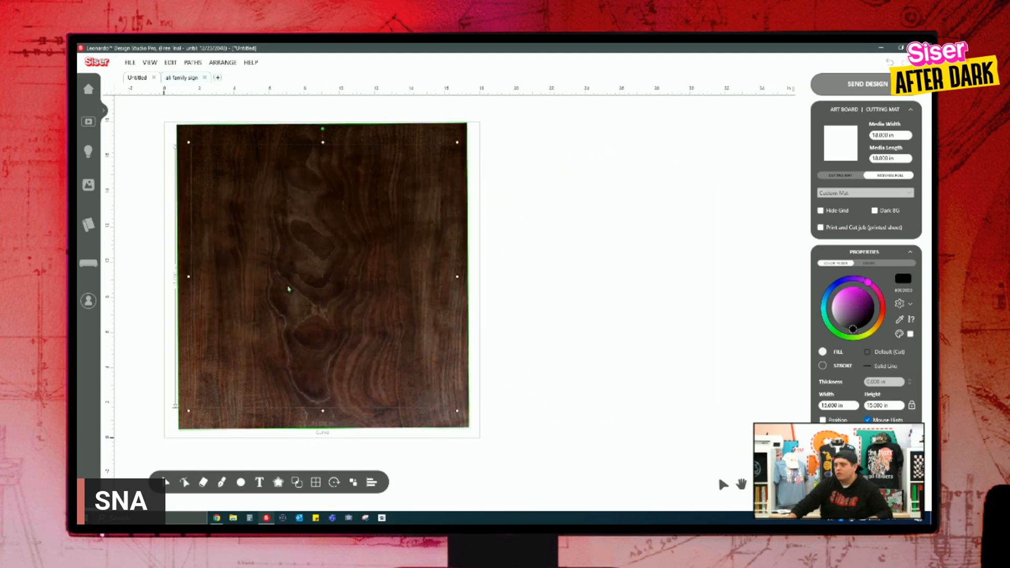
pyautogui.click(353, 484)
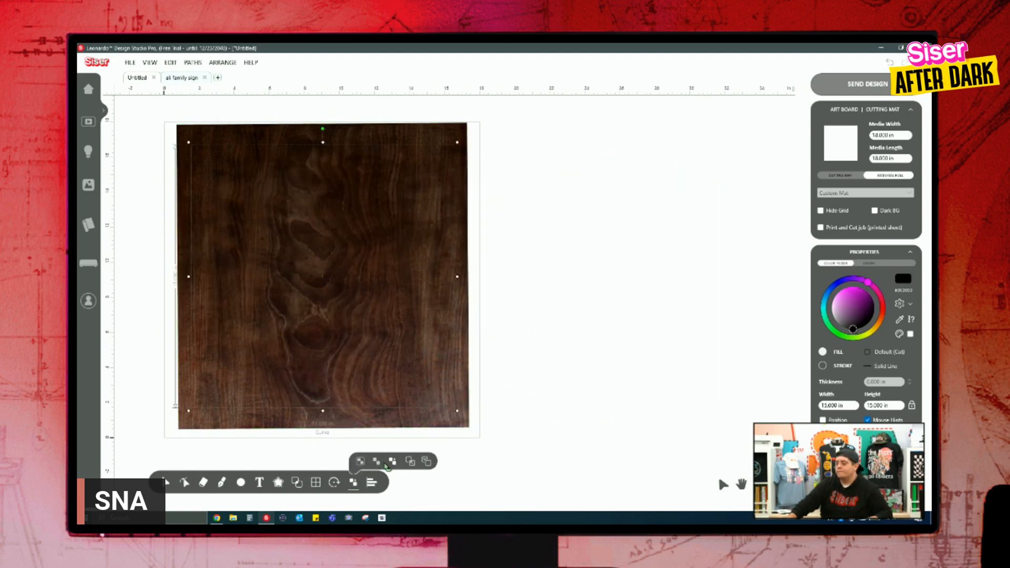
pyautogui.click(410, 462)
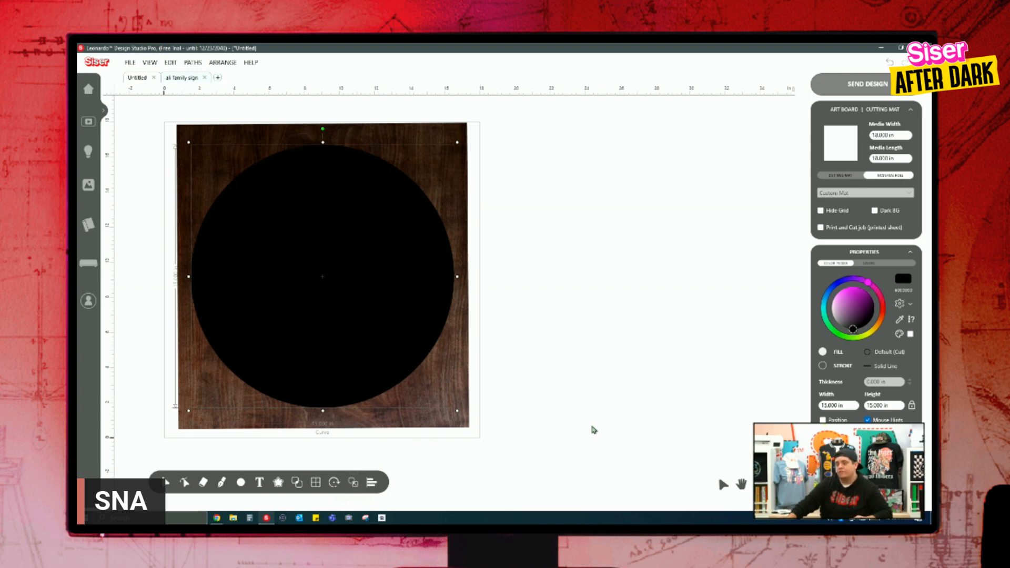
pyautogui.press('Down')
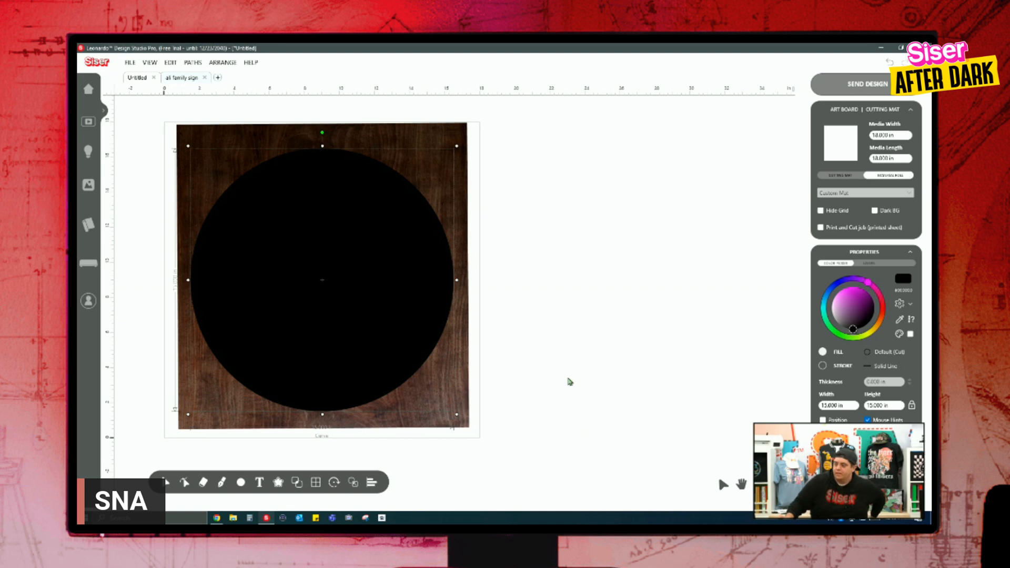
pyautogui.click(696, 397)
pyautogui.hscroll(-5, 458, 279)
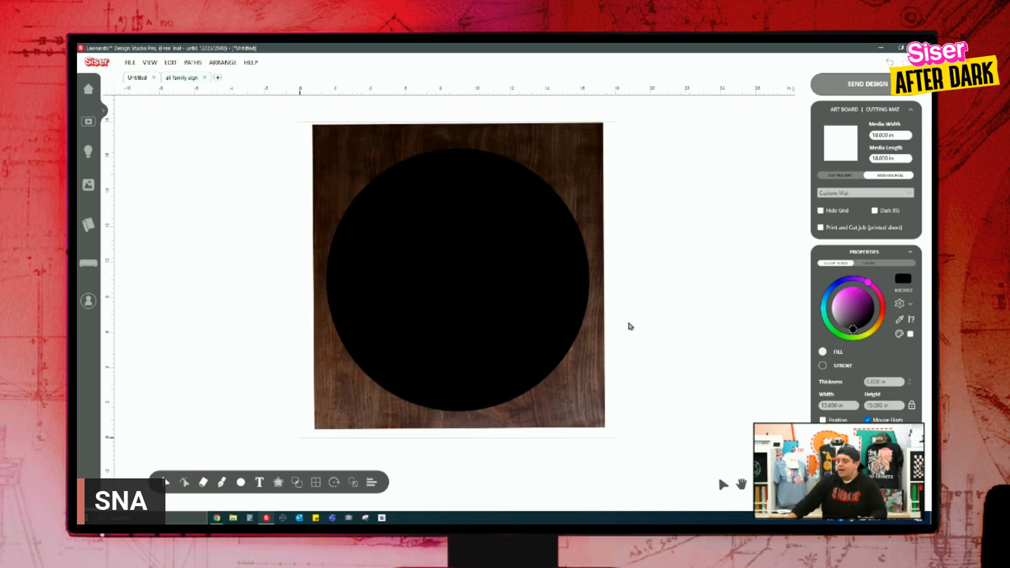
# Change the circle's fill to bright magenta so it stands out against the dark wood.
pyautogui.click(450, 309)
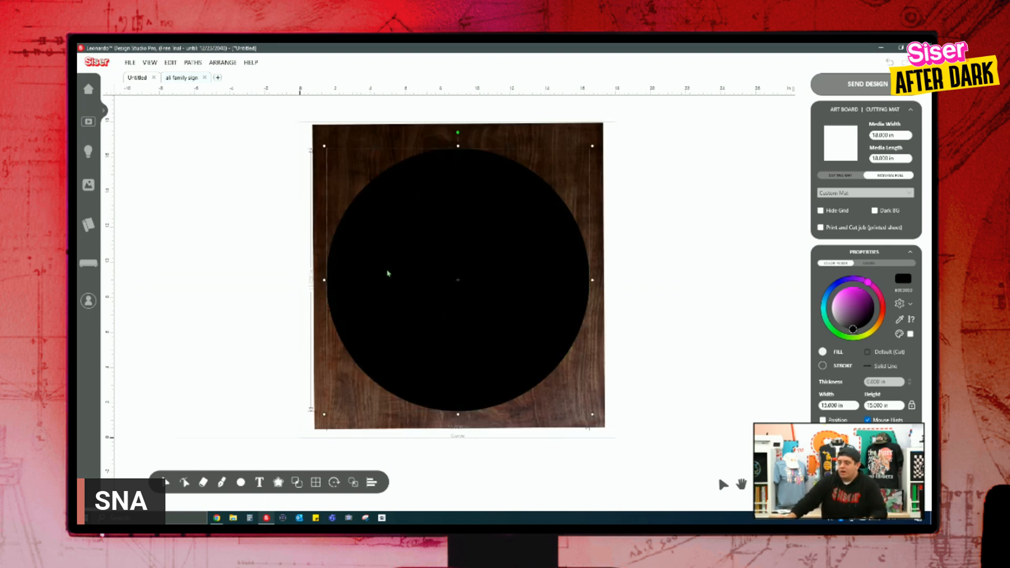
pyautogui.moveTo(852, 329); pyautogui.dragTo(854, 289)
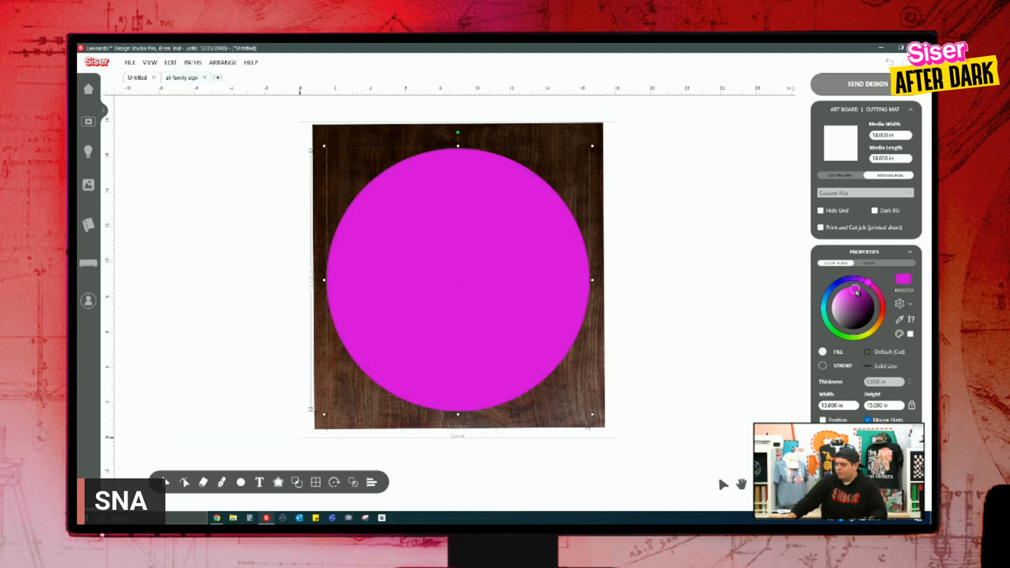
pyautogui.click(629, 205)
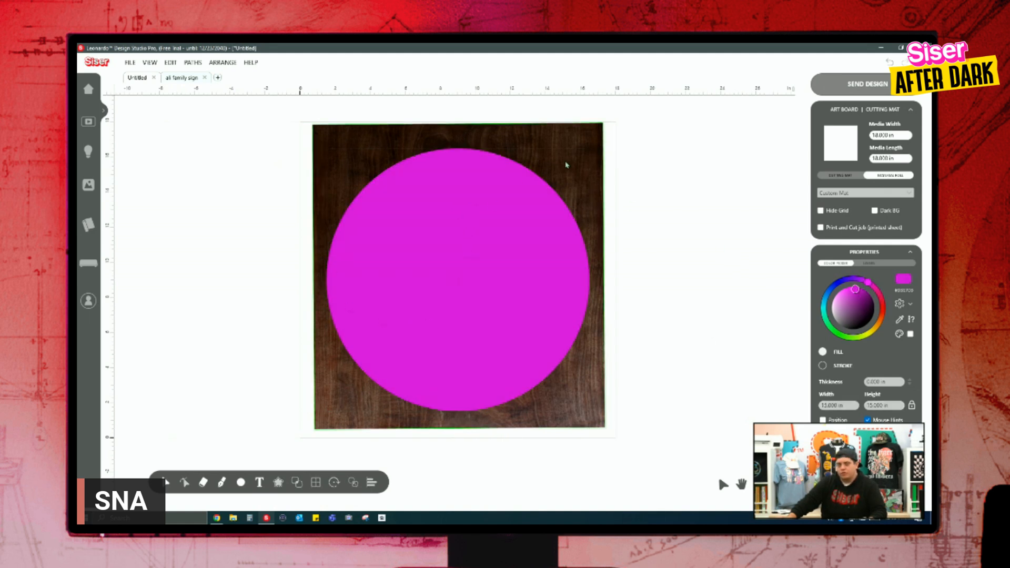
# Select the circle together with the wood image and crop the wood to the circle's shape.
pyautogui.moveTo(677, 447); pyautogui.dragTo(247, 116)
pyautogui.click(297, 482)
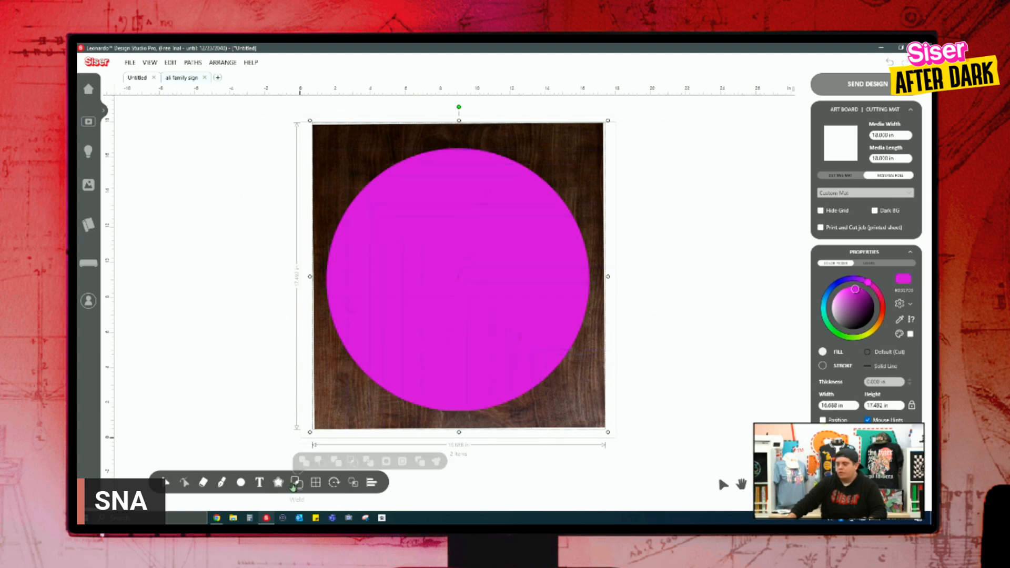
pyautogui.click(352, 464)
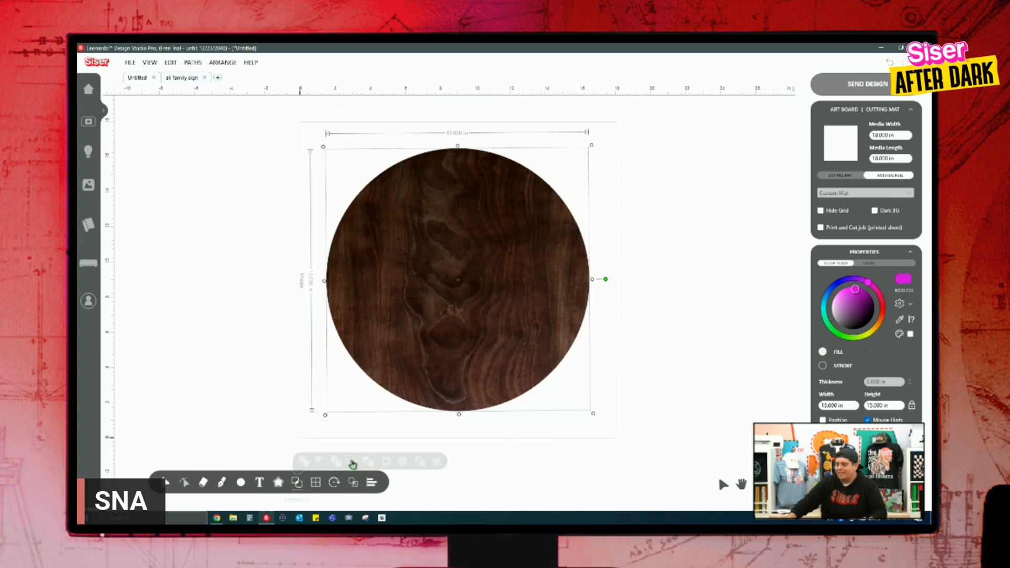
pyautogui.click(566, 331)
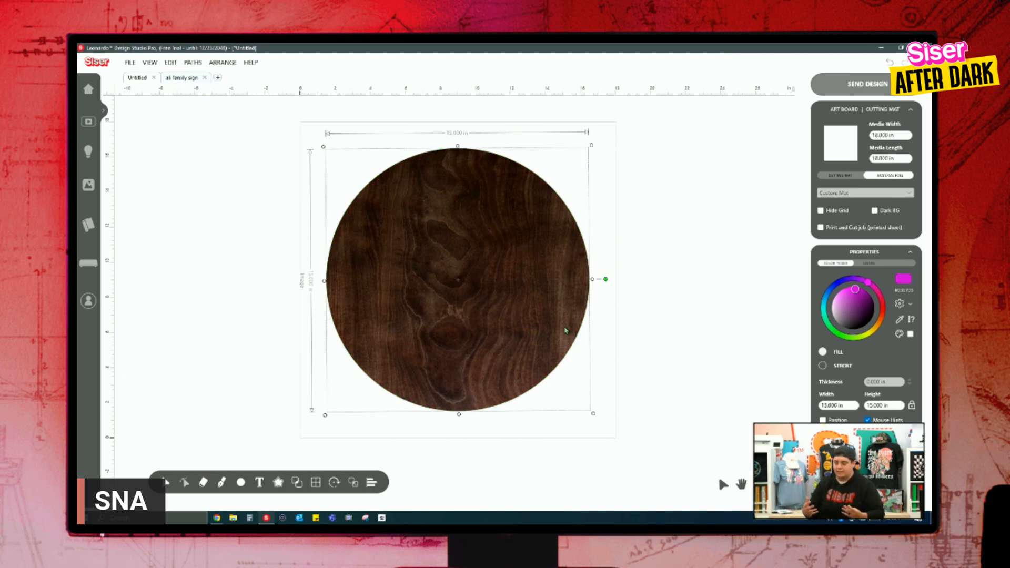
pyautogui.click(646, 339)
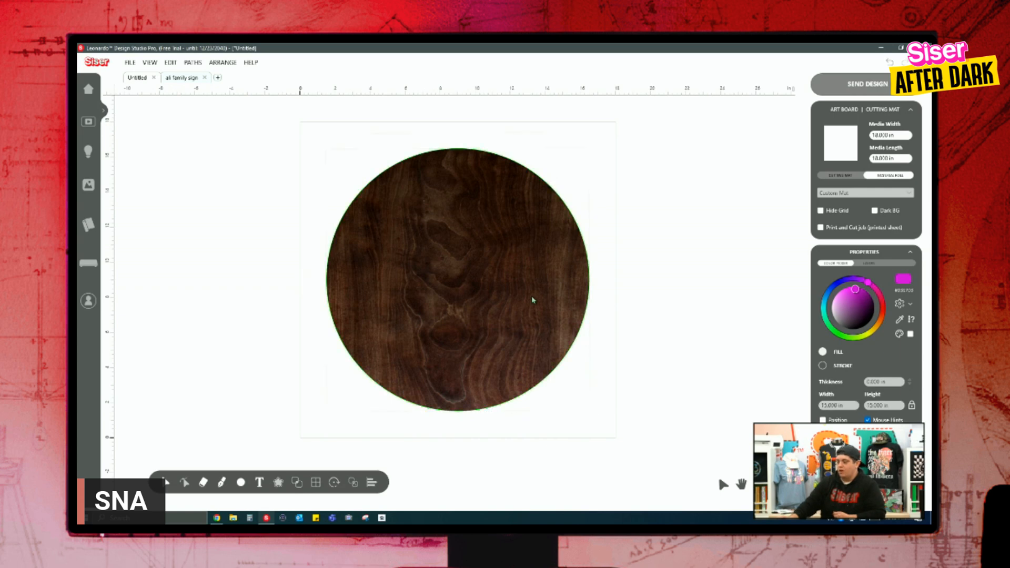
pyautogui.click(534, 301)
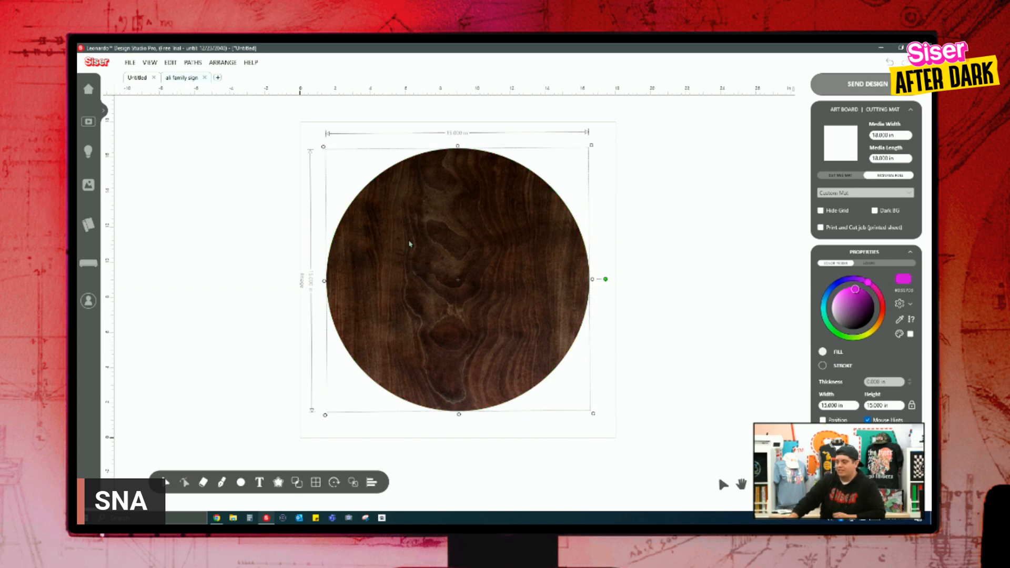
# Rename the cropped wood image in the layer list to "Wood Sign".
pyautogui.click(870, 264)
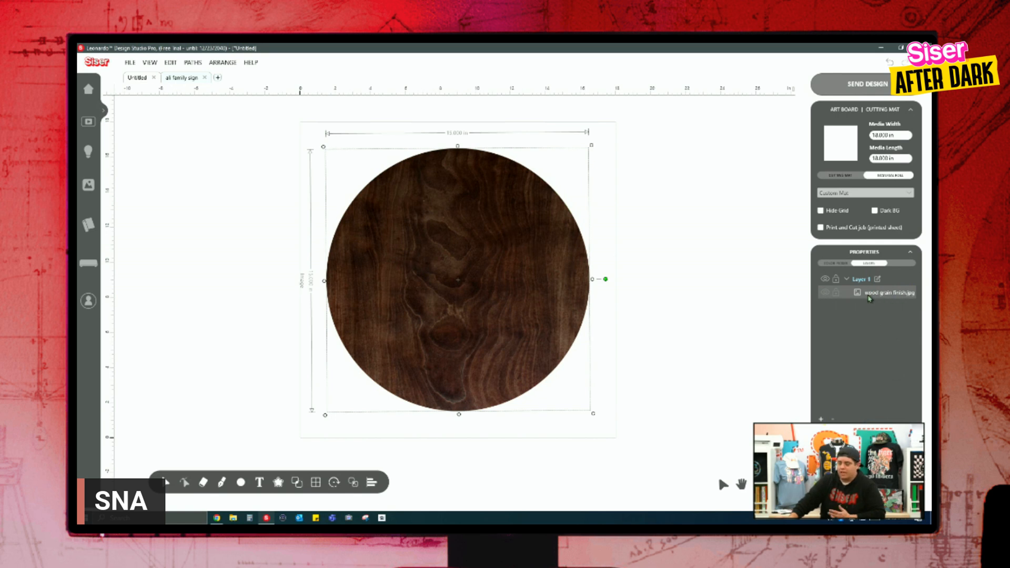
pyautogui.doubleClick(888, 293)
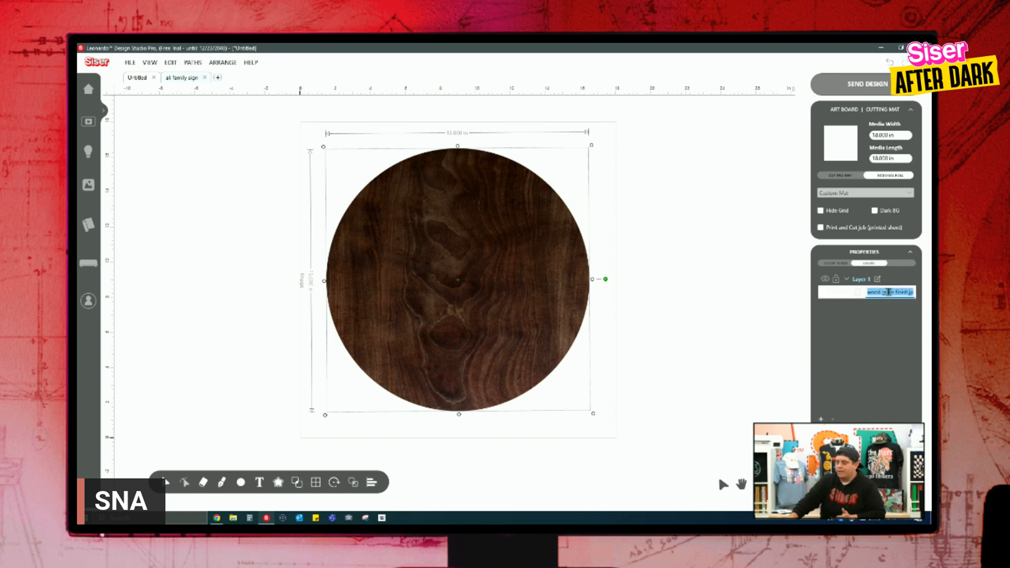
pyautogui.write('Wood Sign')
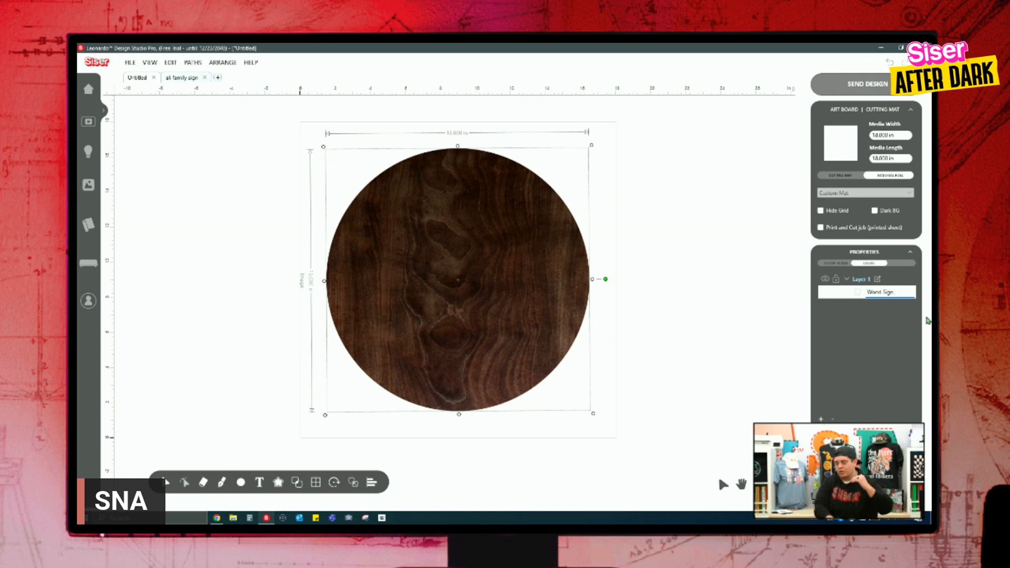
pyautogui.press('Return')
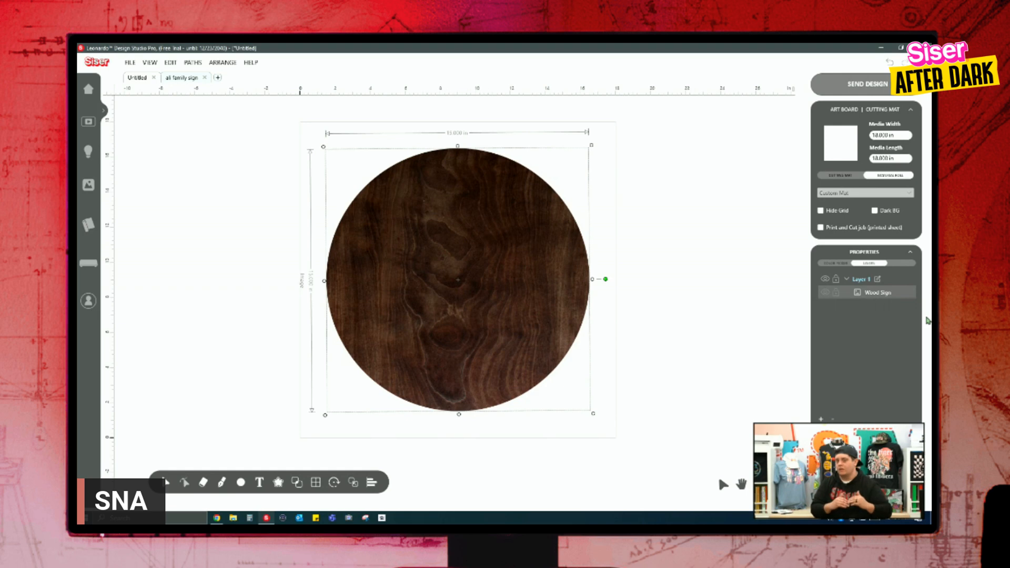
pyautogui.doubleClick(883, 293)
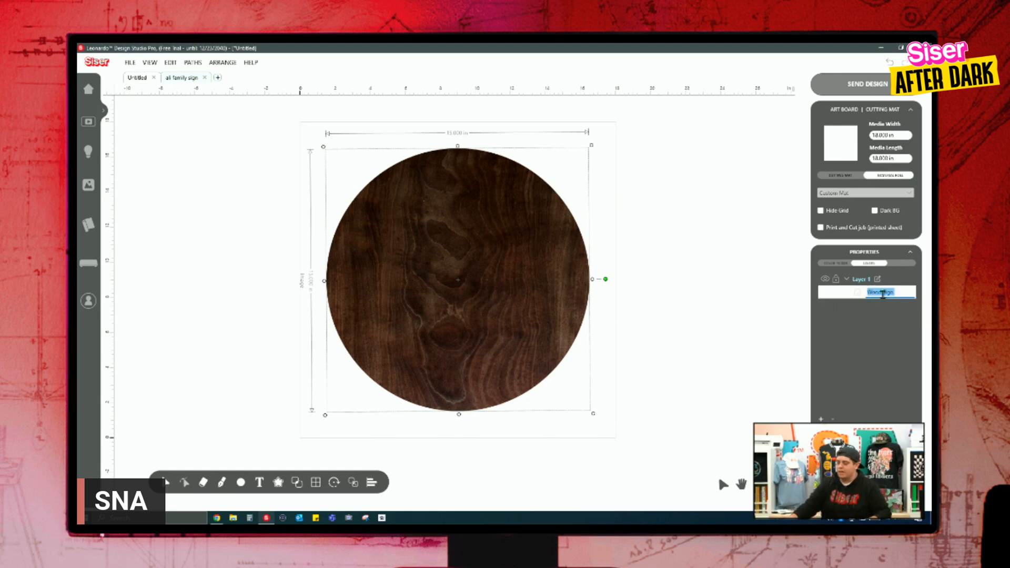
pyautogui.click(876, 330)
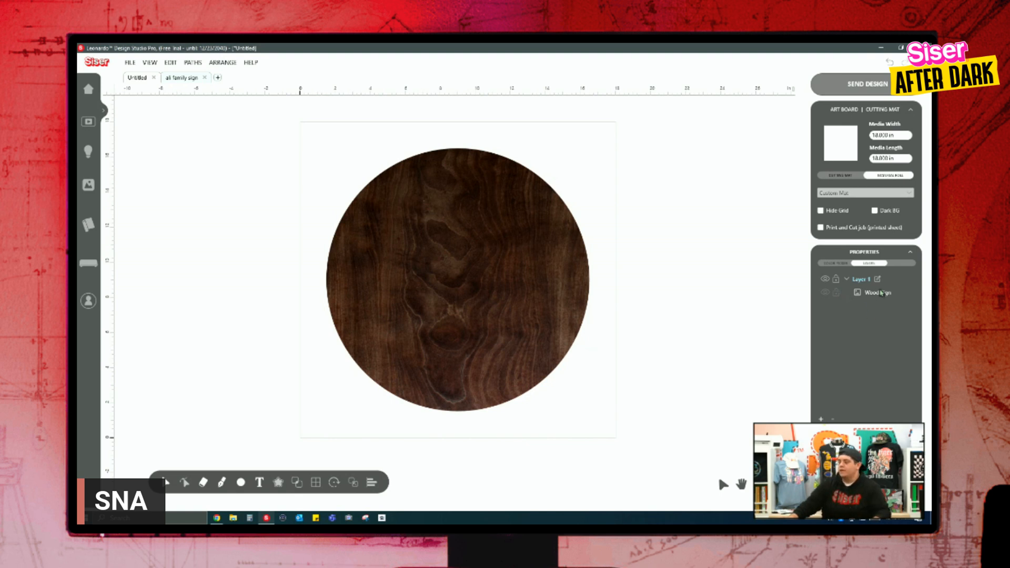
# Lock the Wood Sign image so it cannot be selected or moved on the art board.
pyautogui.click(466, 279)
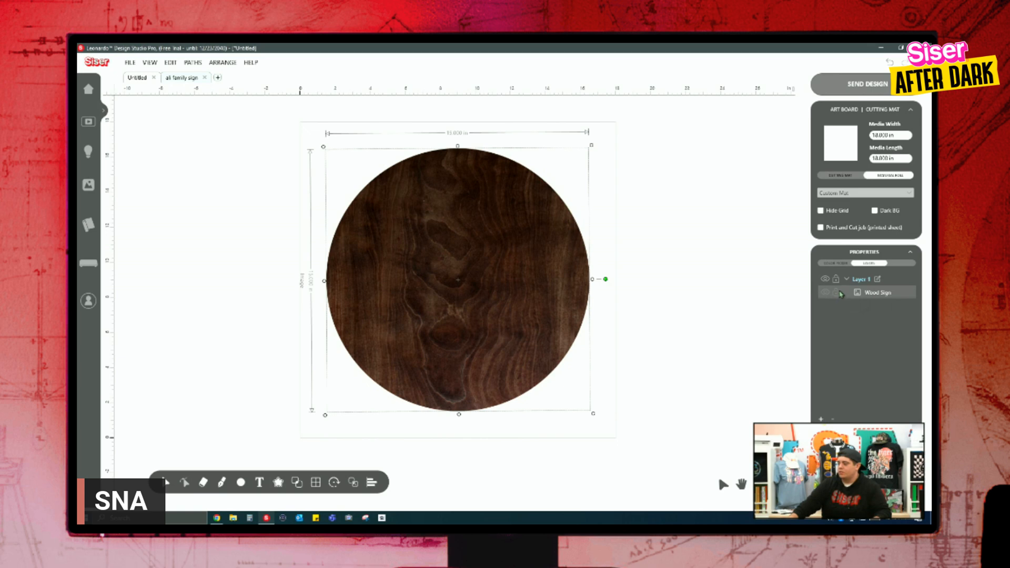
pyautogui.click(746, 347)
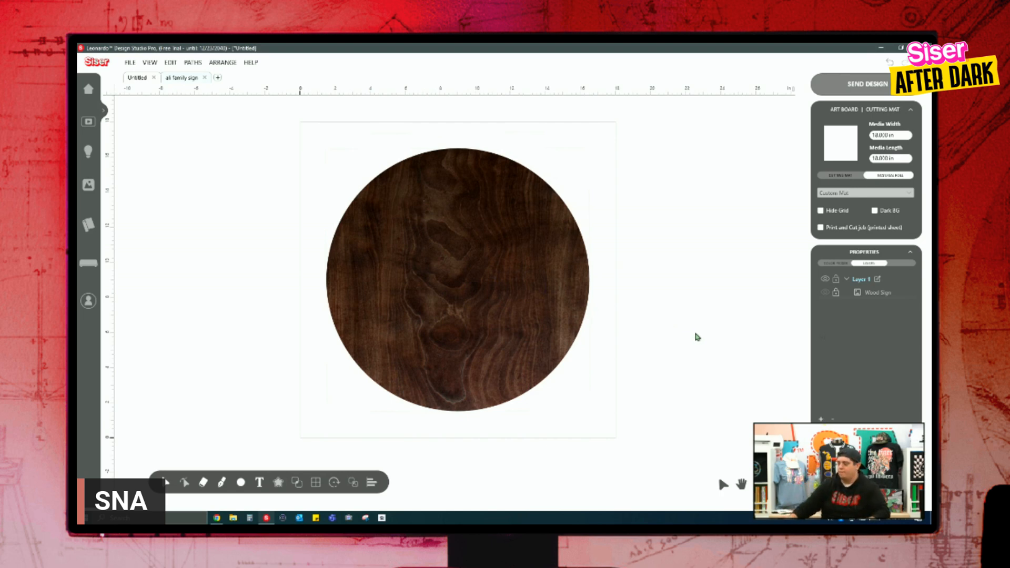
# Examine the locked wood circle up close and compare it with the finished family sign in the other open document.
pyautogui.scroll(5, 503, 316)
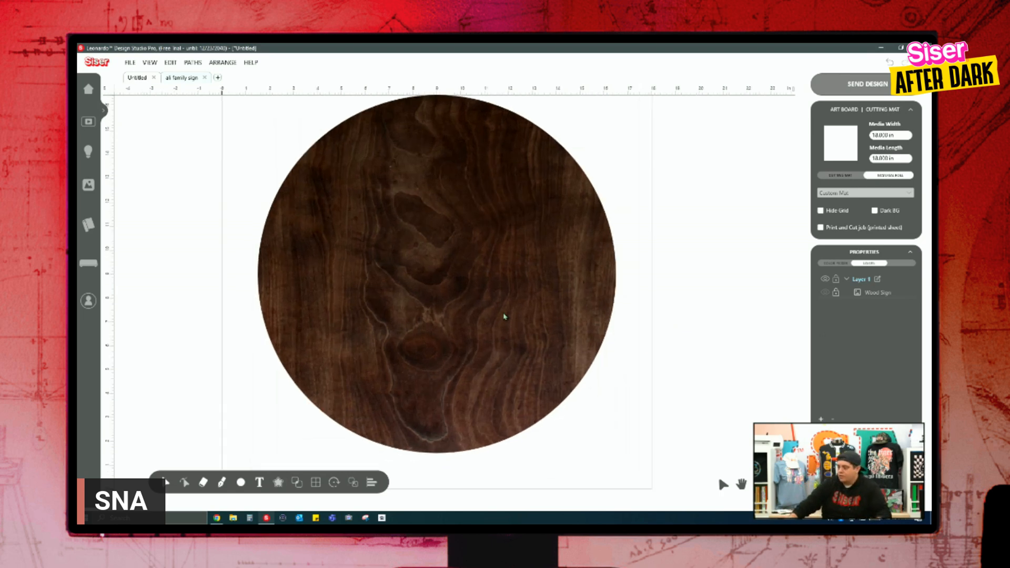
pyautogui.click(741, 484)
pyautogui.moveTo(534, 350); pyautogui.dragTo(594, 360)
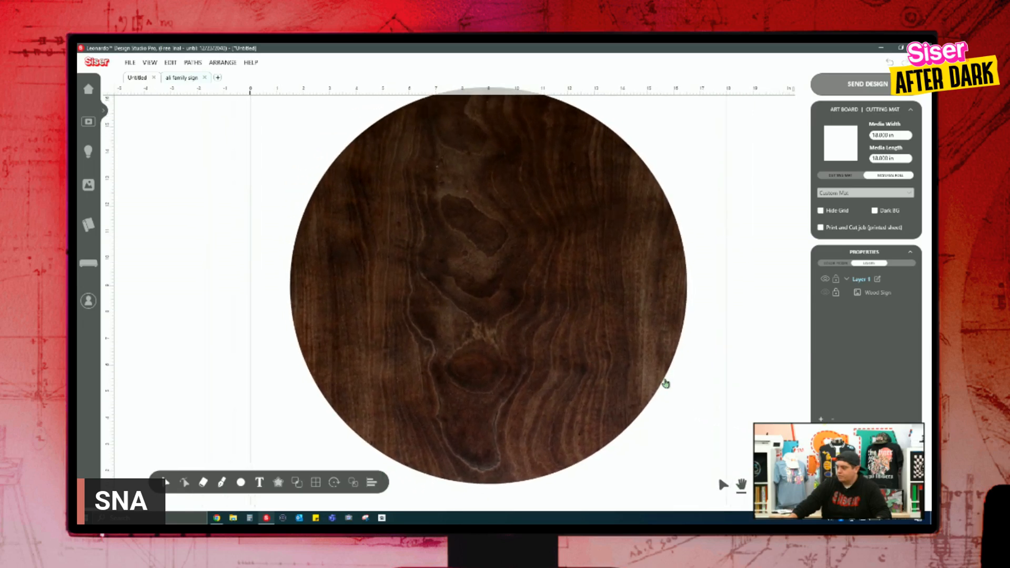
pyautogui.scroll(-2, 571, 347)
pyautogui.click(724, 484)
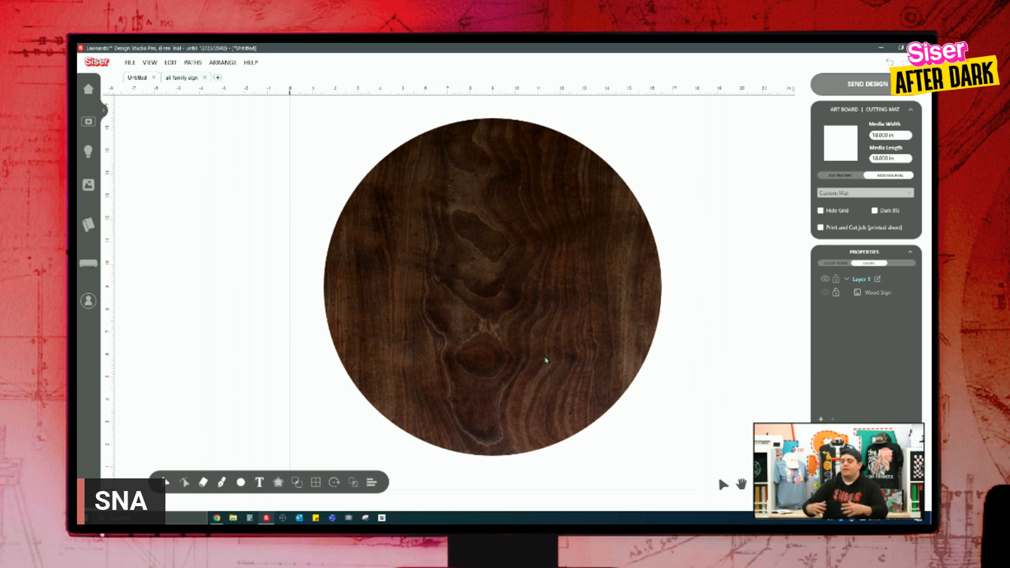
pyautogui.click(192, 79)
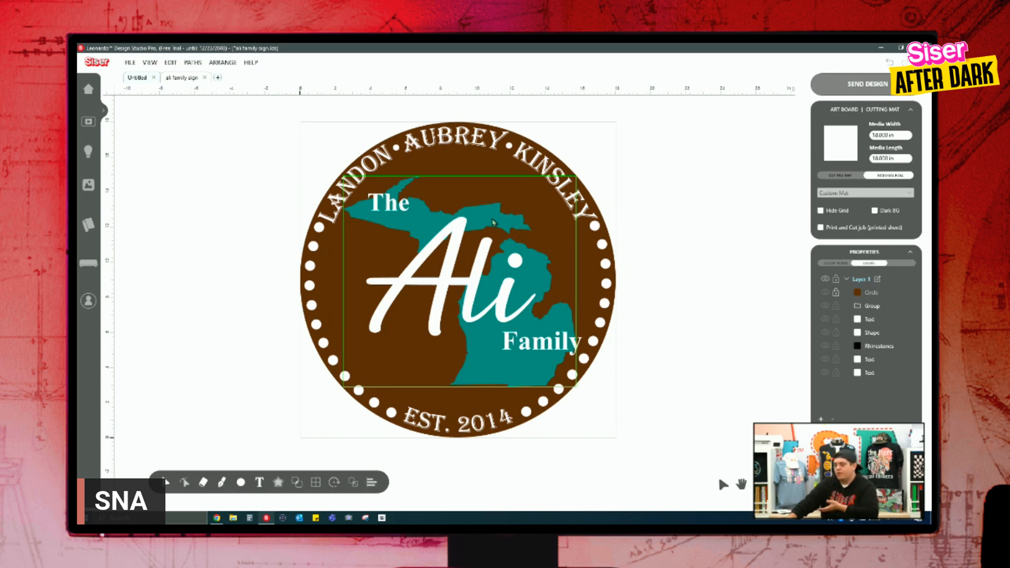
pyautogui.click(139, 77)
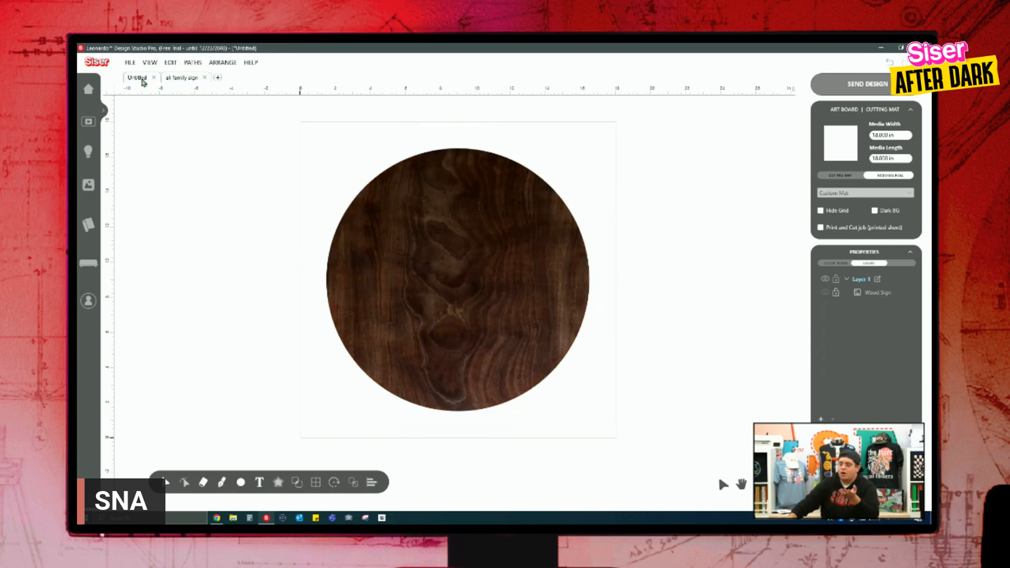
# Search the Design Library for "Michigan" and look through the matching designs.
pyautogui.click(89, 192)
pyautogui.click(446, 304)
pyautogui.write('Michigan')
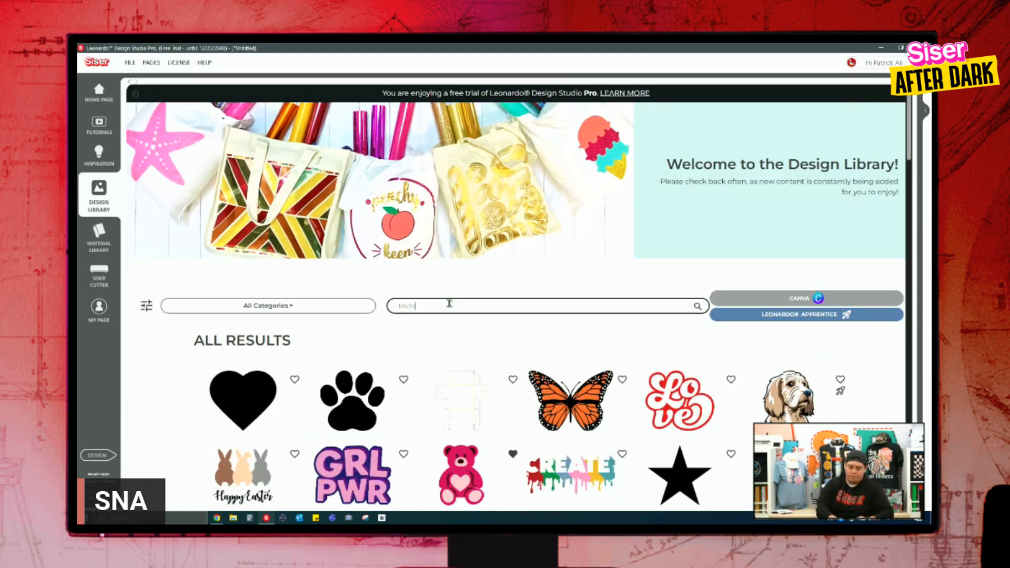
pyautogui.press('Return')
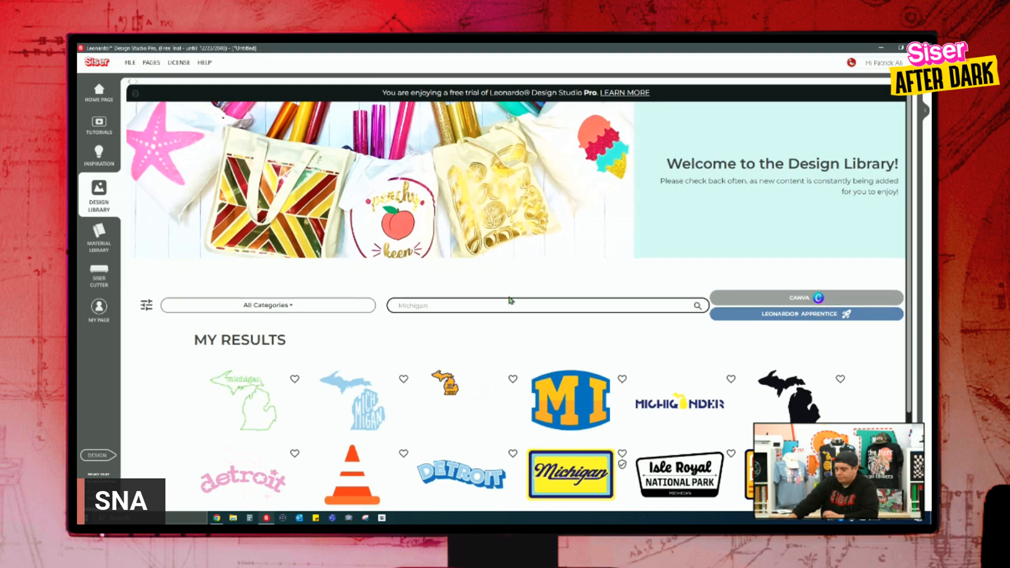
pyautogui.scroll(-2, 510, 302)
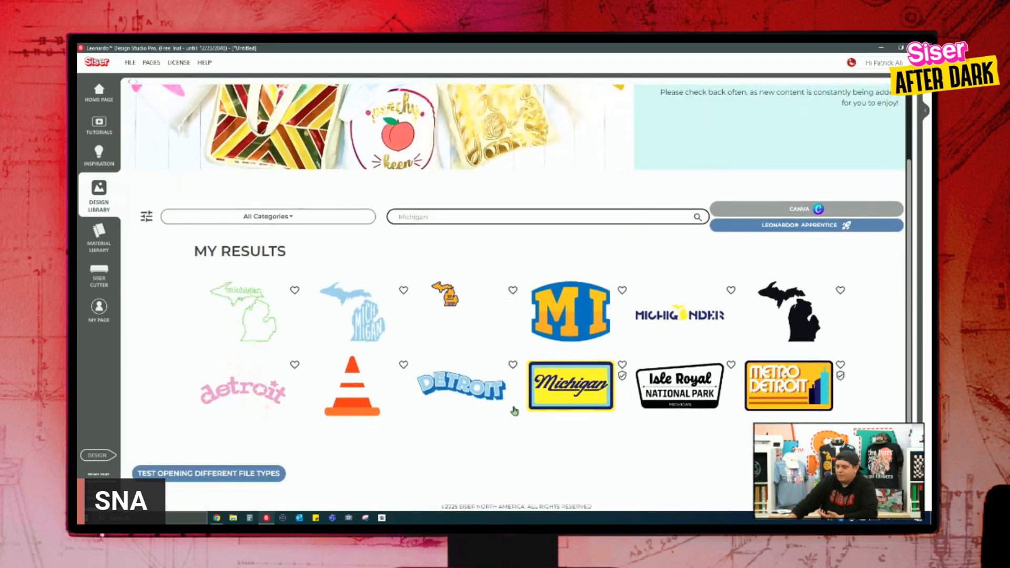
# Preview the outlined and solid black Michigan designs, and open the light blue lettered Michigan design on the art board.
pyautogui.click(279, 333)
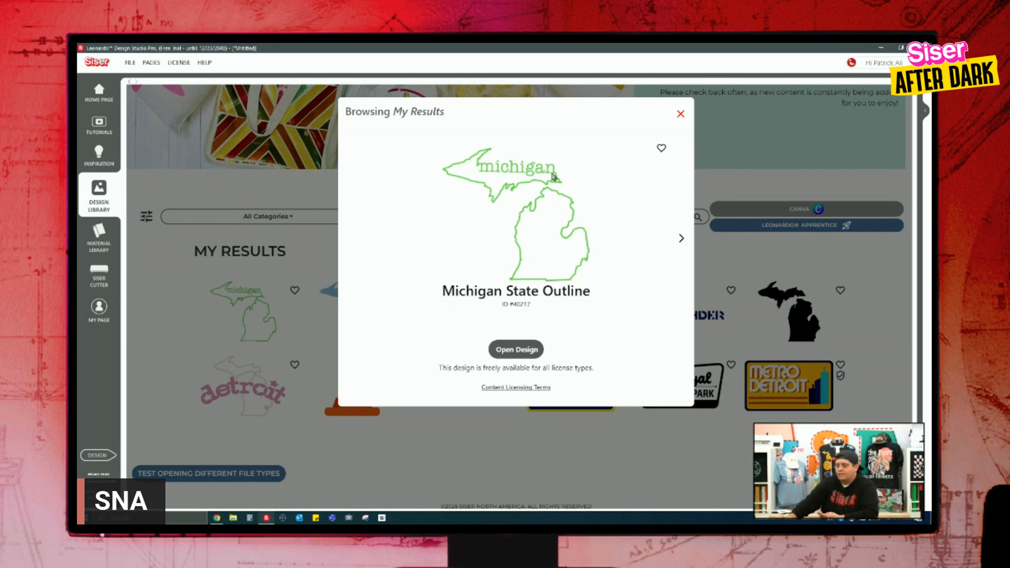
pyautogui.click(680, 113)
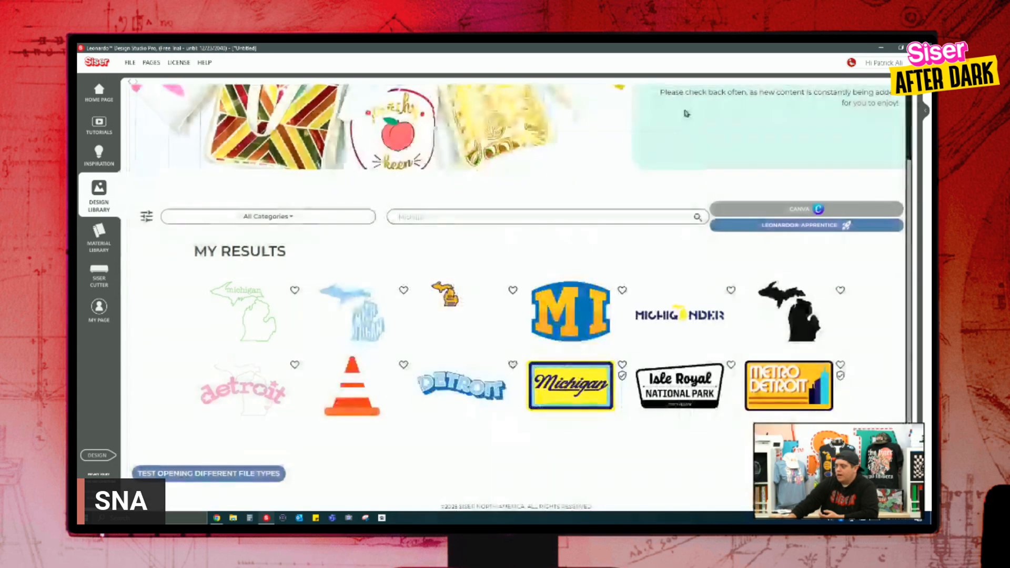
pyautogui.click(799, 324)
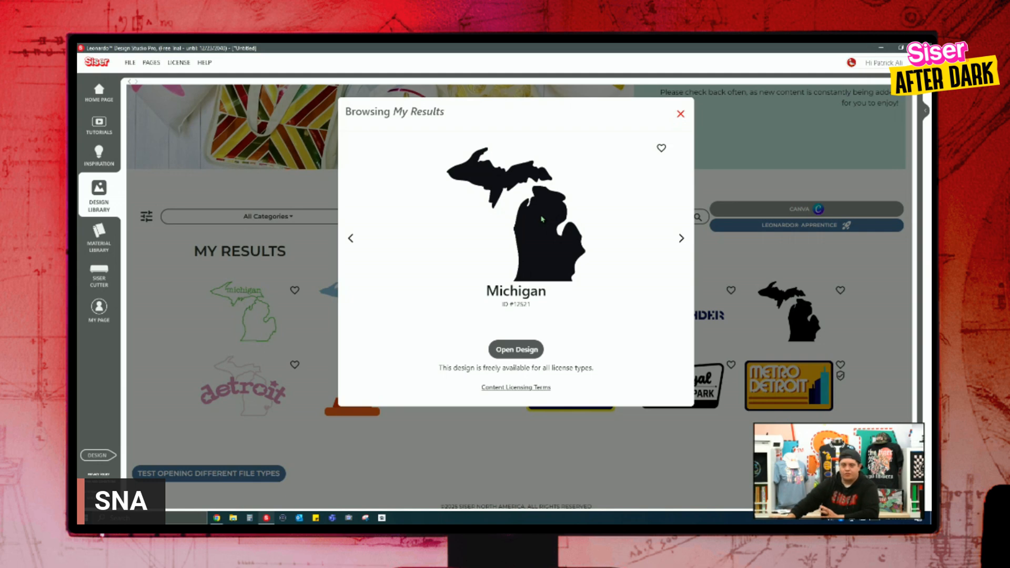
pyautogui.click(680, 113)
pyautogui.click(373, 327)
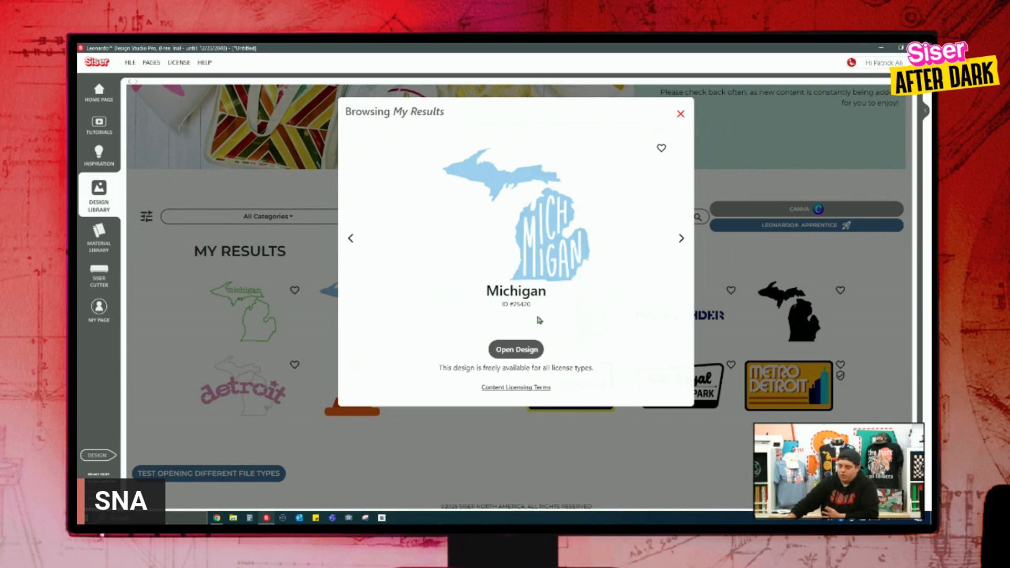
pyautogui.click(516, 349)
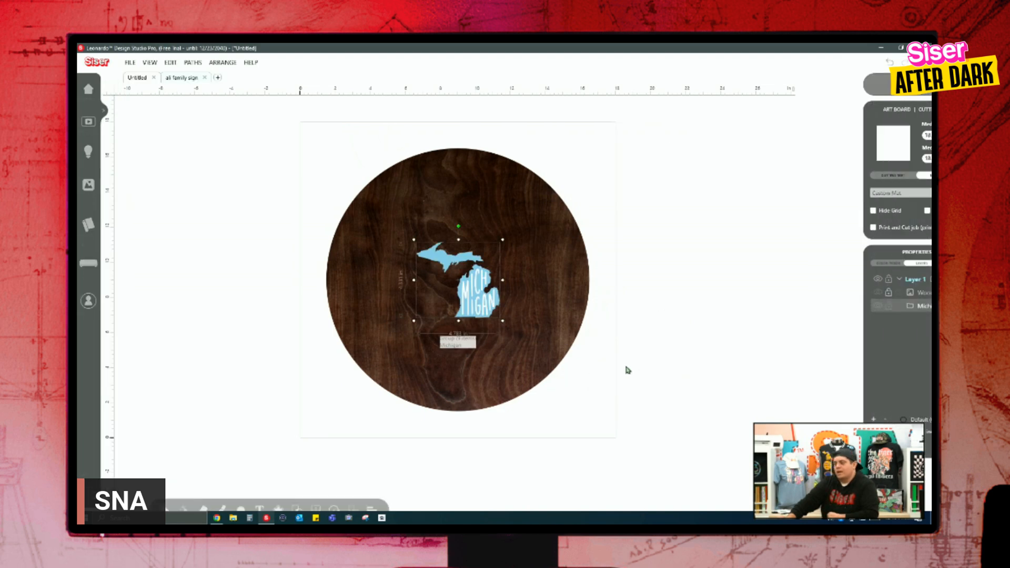
# Enlarge the Michigan design proportionally to about 9 in wide and position it near the centre of the wood circle.
pyautogui.moveTo(485, 308); pyautogui.dragTo(454, 277)
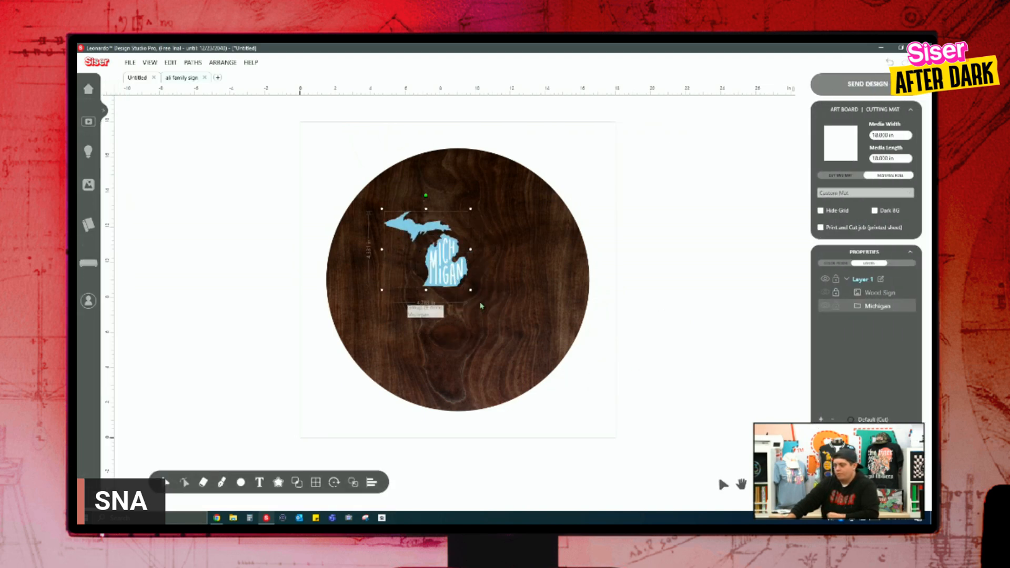
pyautogui.moveTo(471, 291); pyautogui.dragTo(542, 354)
pyautogui.moveTo(471, 243); pyautogui.dragTo(459, 230)
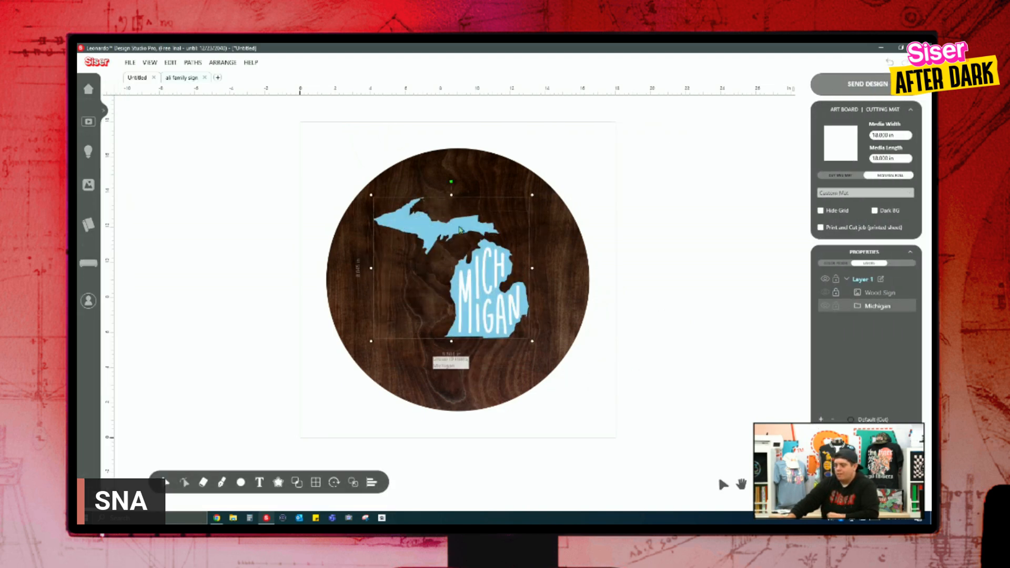
pyautogui.click(524, 164)
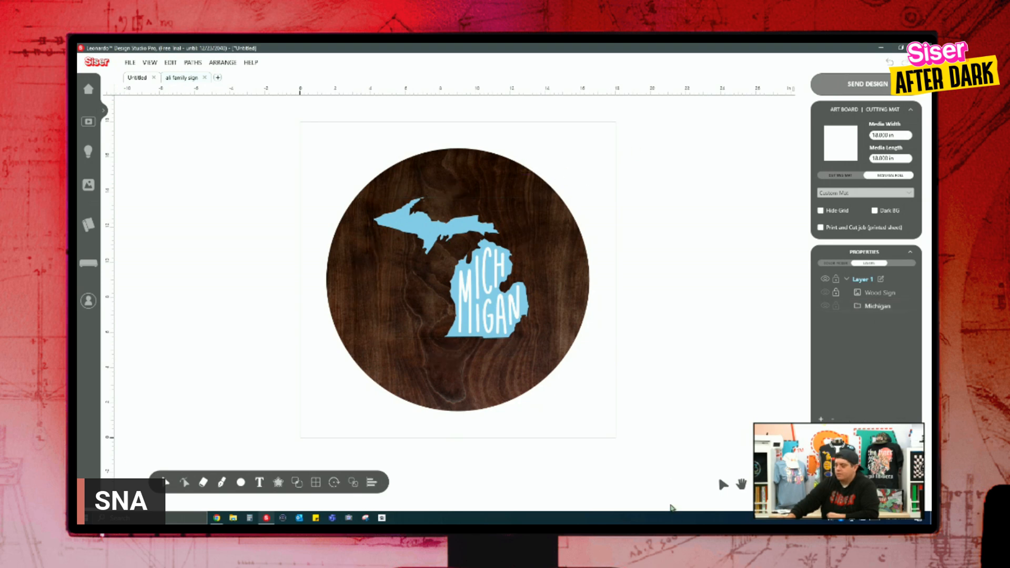
# Ungroup the Michigan design twice so that both blue land shapes and each white letter are separate objects.
pyautogui.scroll(3, 535, 298)
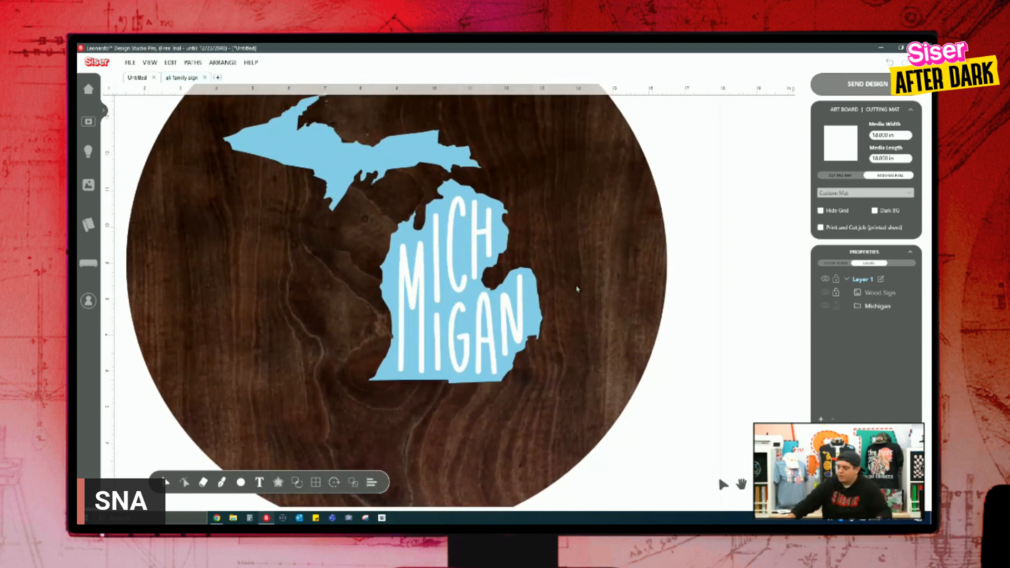
pyautogui.click(468, 279)
pyautogui.rightClick(467, 277)
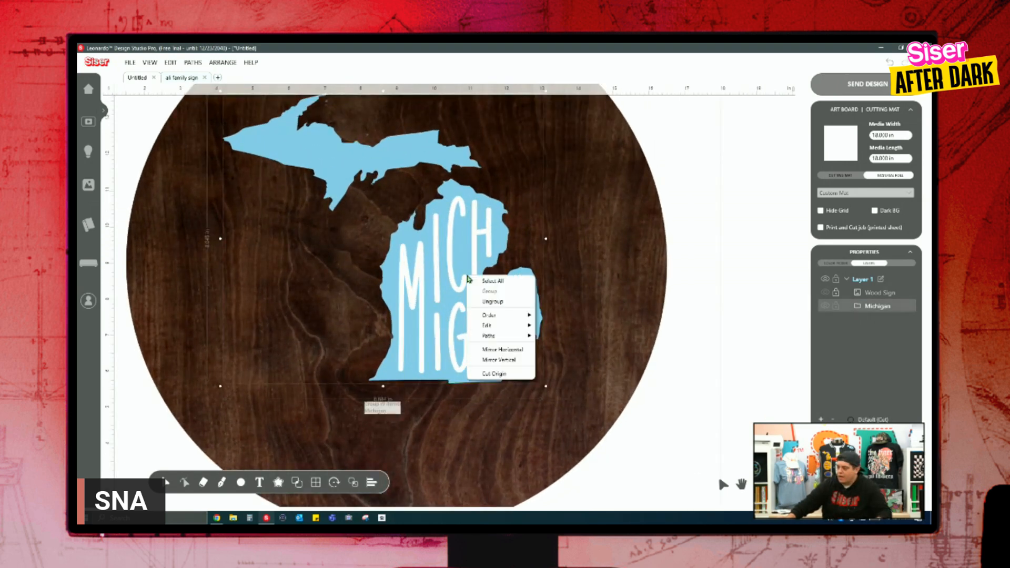
pyautogui.click(499, 302)
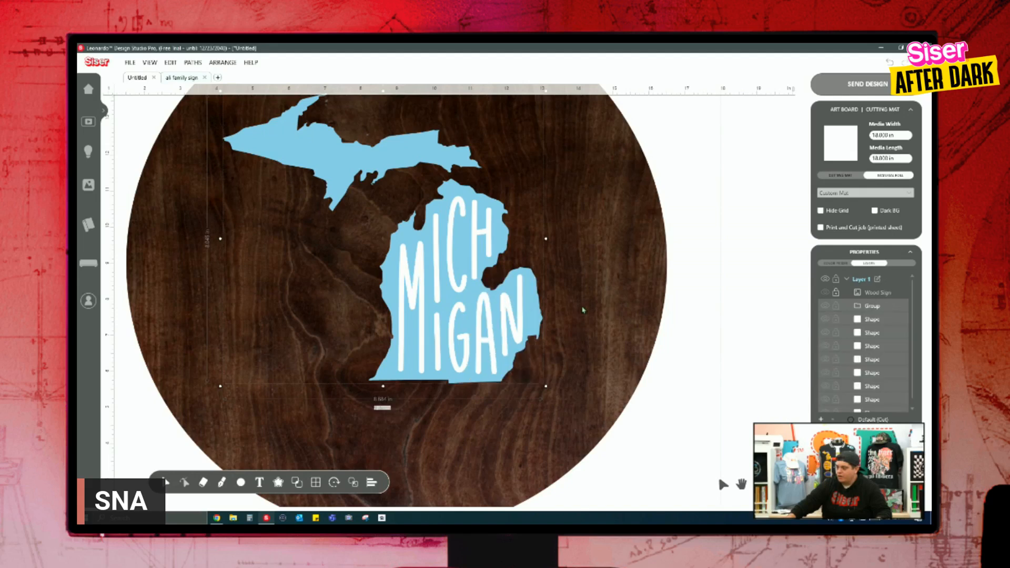
pyautogui.rightClick(473, 310)
pyautogui.click(502, 334)
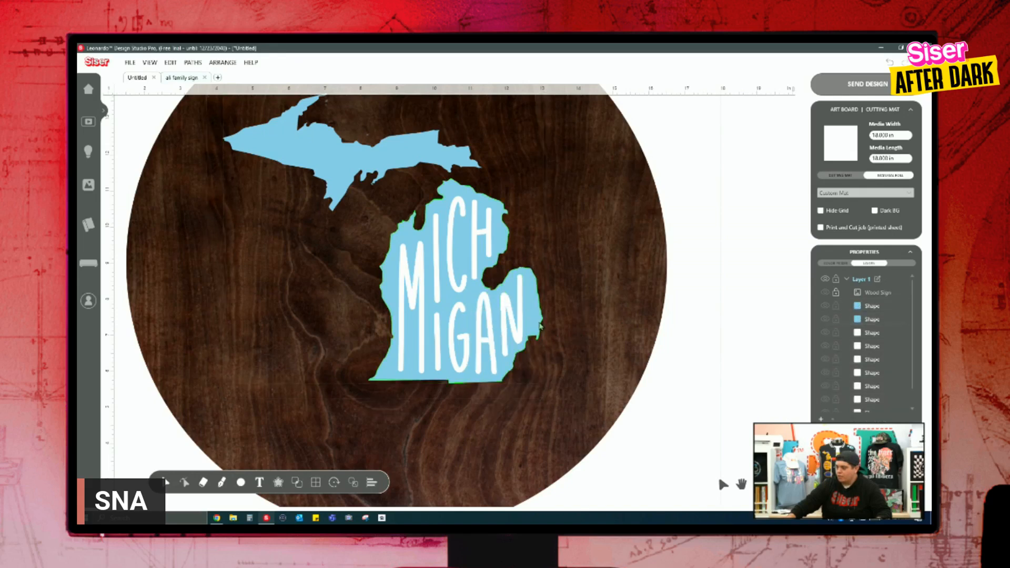
# Try shifting the blue lower peninsula shape slightly downward on its own, and undo the move.
pyautogui.moveTo(540, 322); pyautogui.dragTo(540, 342)
pyautogui.click(512, 180)
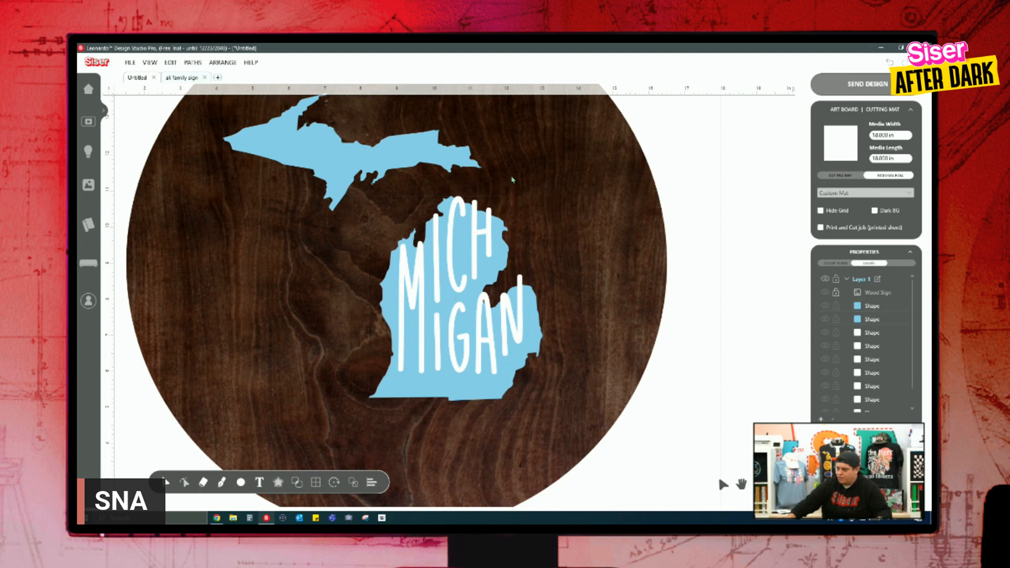
pyautogui.hotkey('ctrl', 'z')
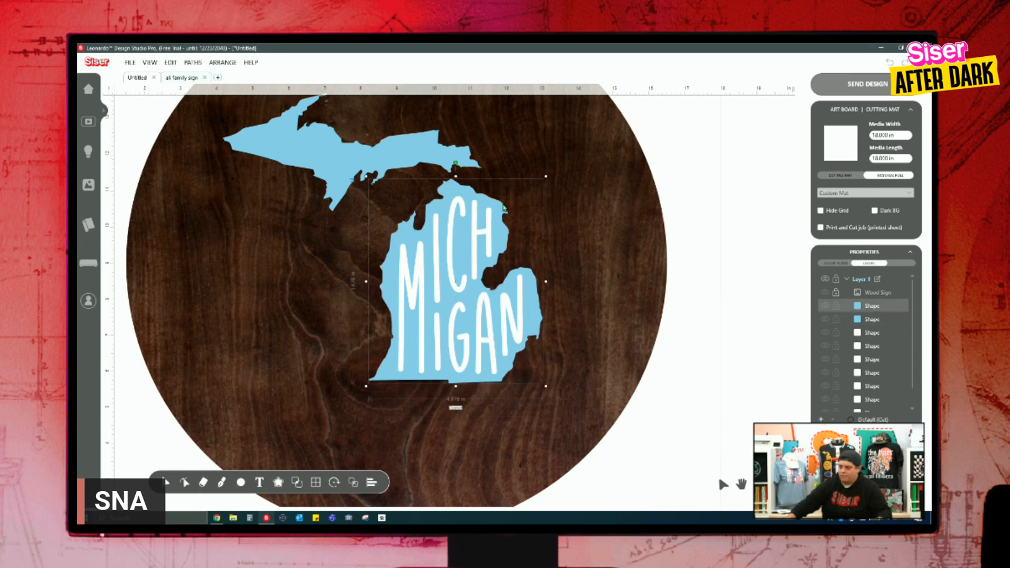
# Move both blue peninsula shapes together to the right, away from the white "MICHIGAN" letters, and delete all the letters.
pyautogui.keyDown('shift'); pyautogui.click(423, 140); pyautogui.keyUp('shift')
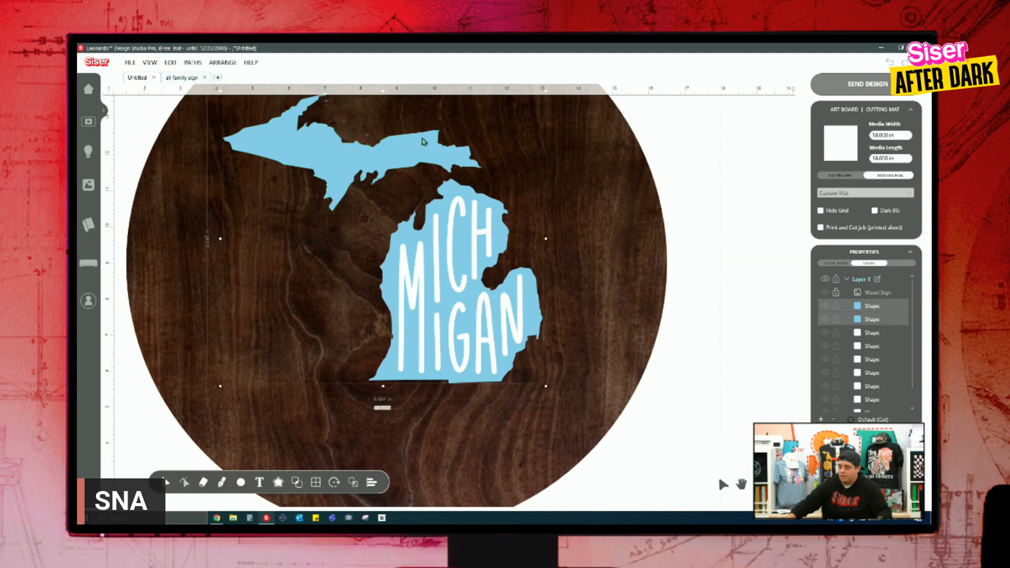
pyautogui.moveTo(424, 141); pyautogui.dragTo(753, 156)
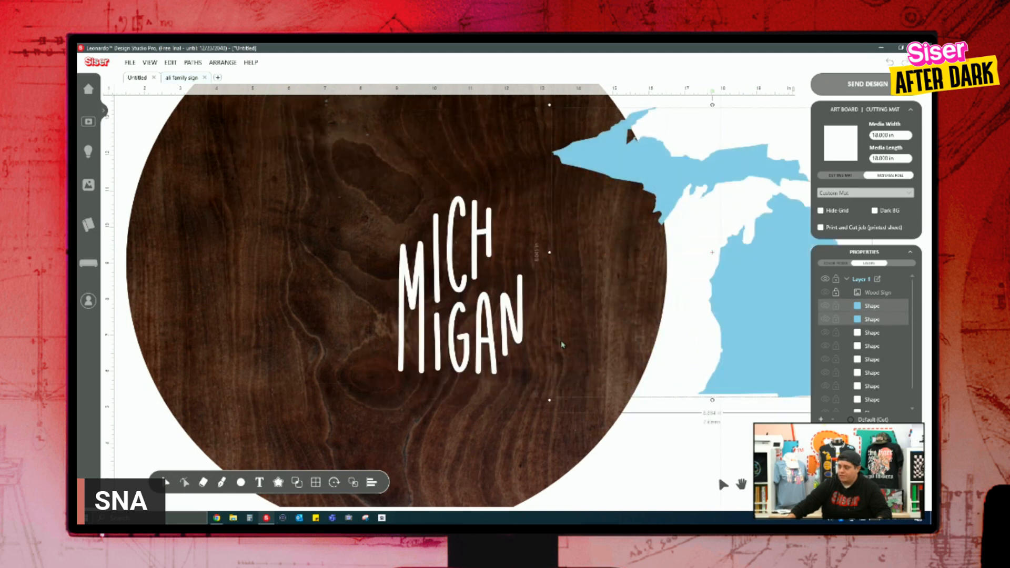
pyautogui.moveTo(541, 402); pyautogui.dragTo(349, 229)
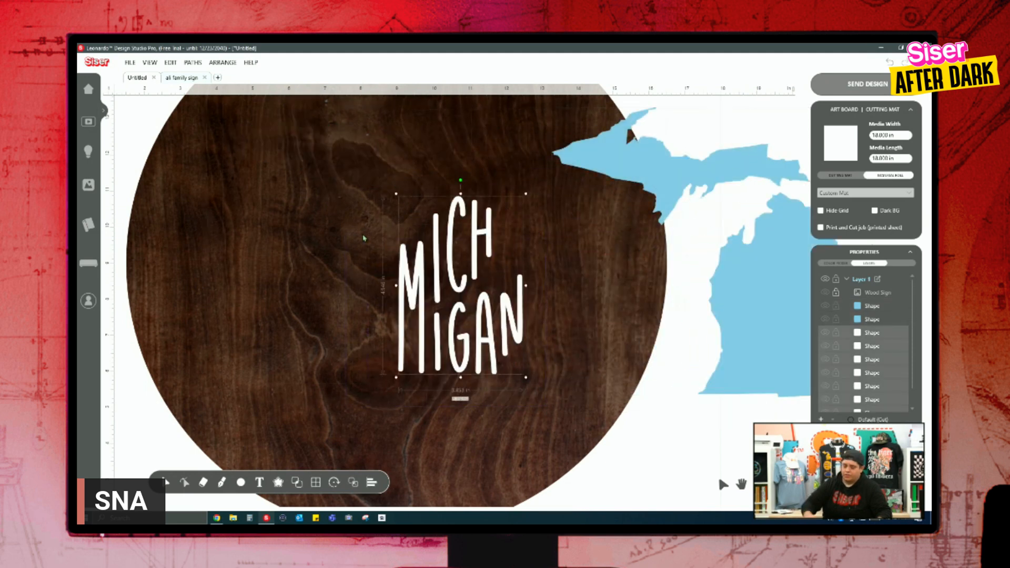
pyautogui.press('Delete')
# Combine the two blue peninsula shapes into a single shape and move it back over the middle of the wood circle.
pyautogui.moveTo(531, 131); pyautogui.dragTo(776, 337)
pyautogui.moveTo(775, 328); pyautogui.dragTo(483, 345)
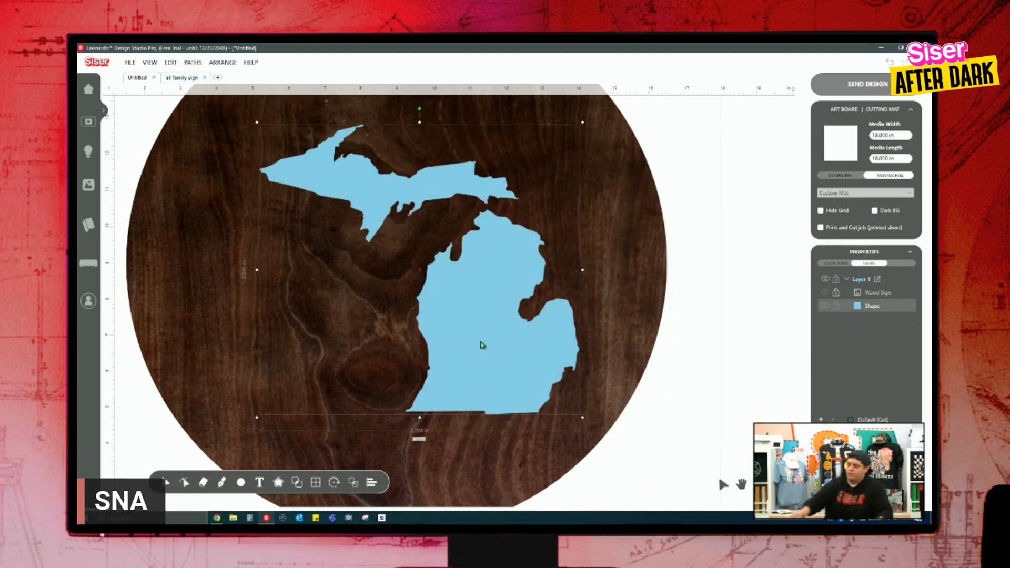
pyautogui.moveTo(563, 367)
pyautogui.mouseDown()
pyautogui.moveTo(540, 338)
pyautogui.moveTo(571, 359)
pyautogui.mouseUp()
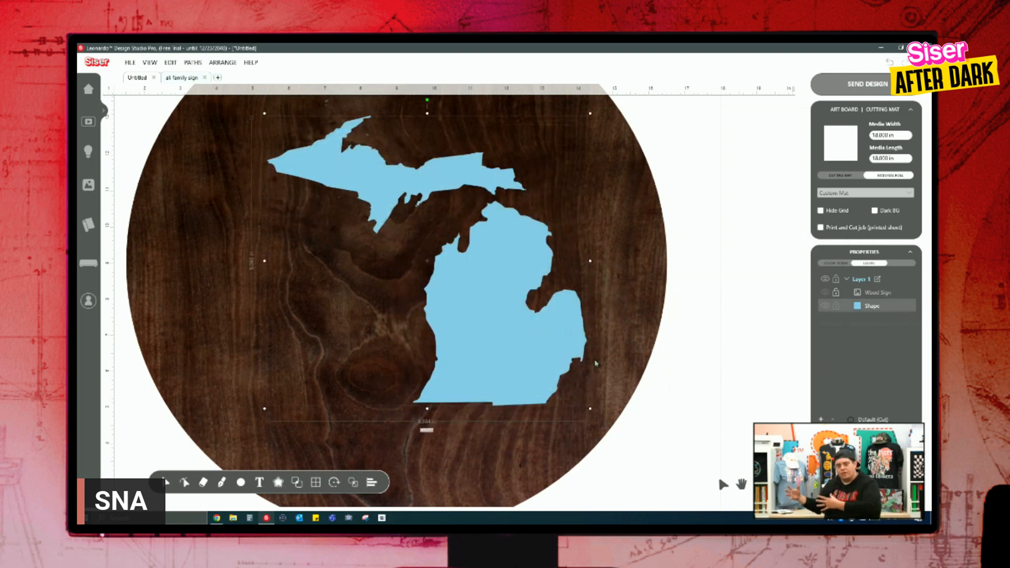
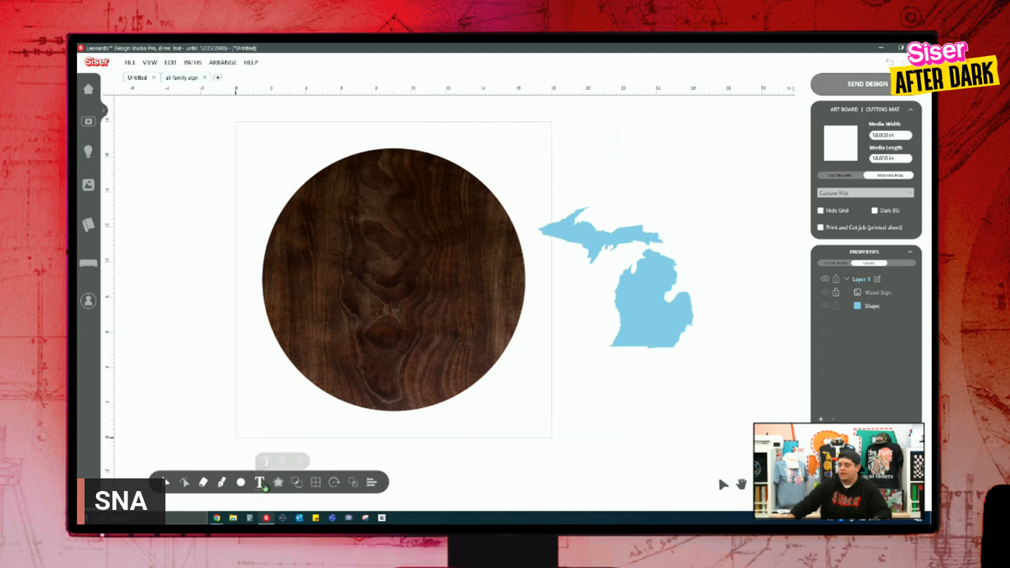
pyautogui.click(285, 465)
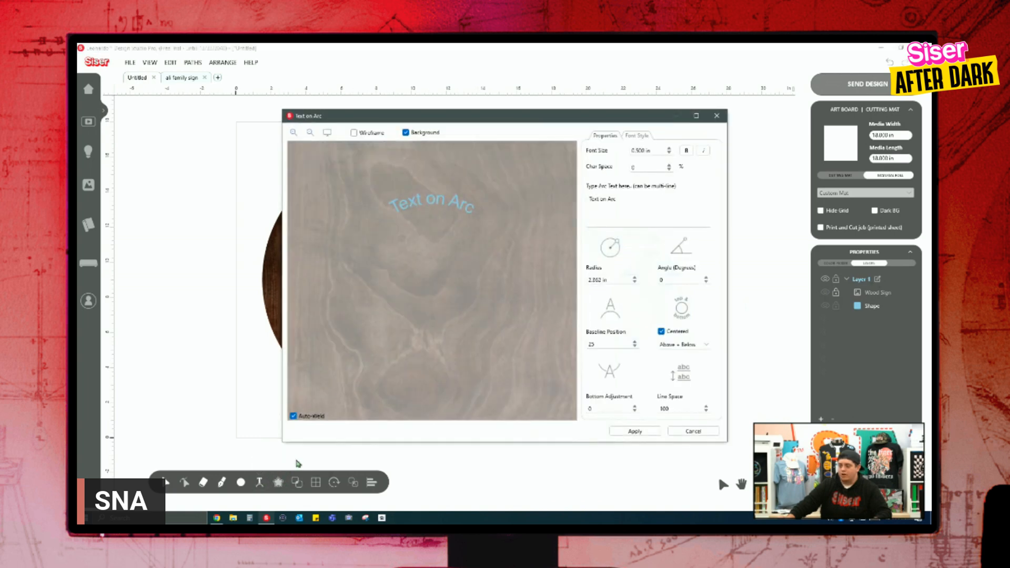
pyautogui.click(717, 116)
pyautogui.click(260, 482)
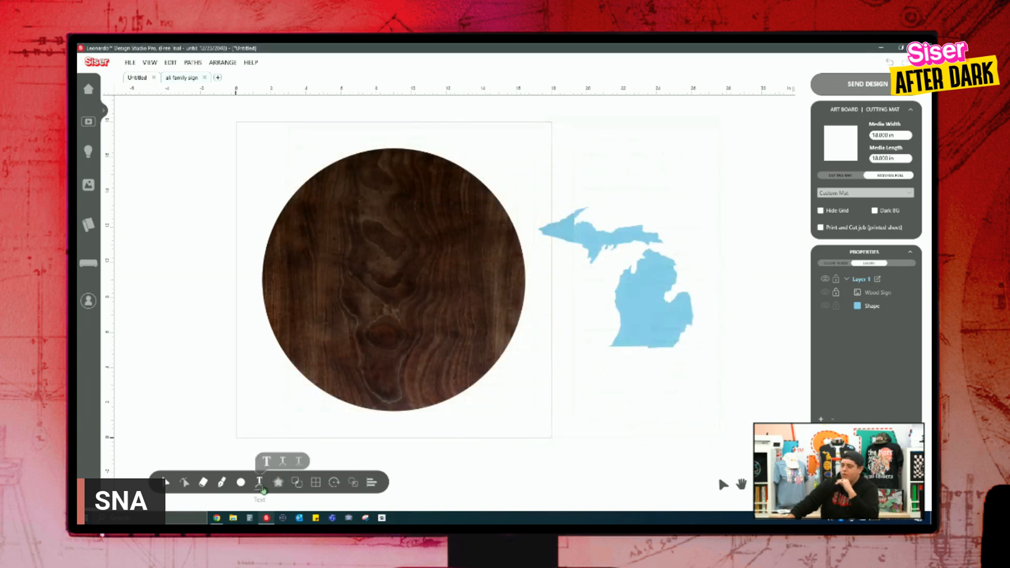
pyautogui.click(285, 463)
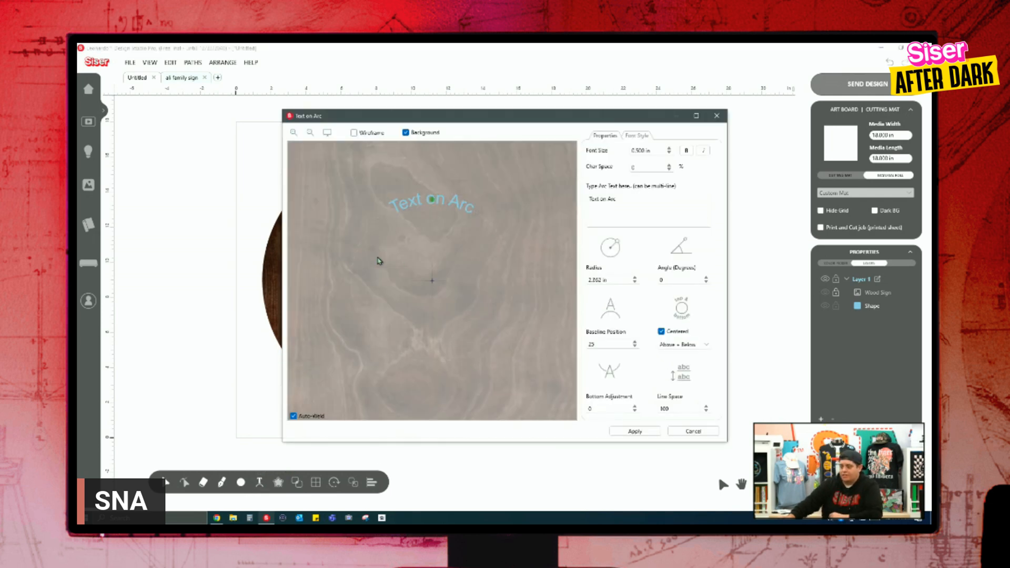
pyautogui.click(310, 133)
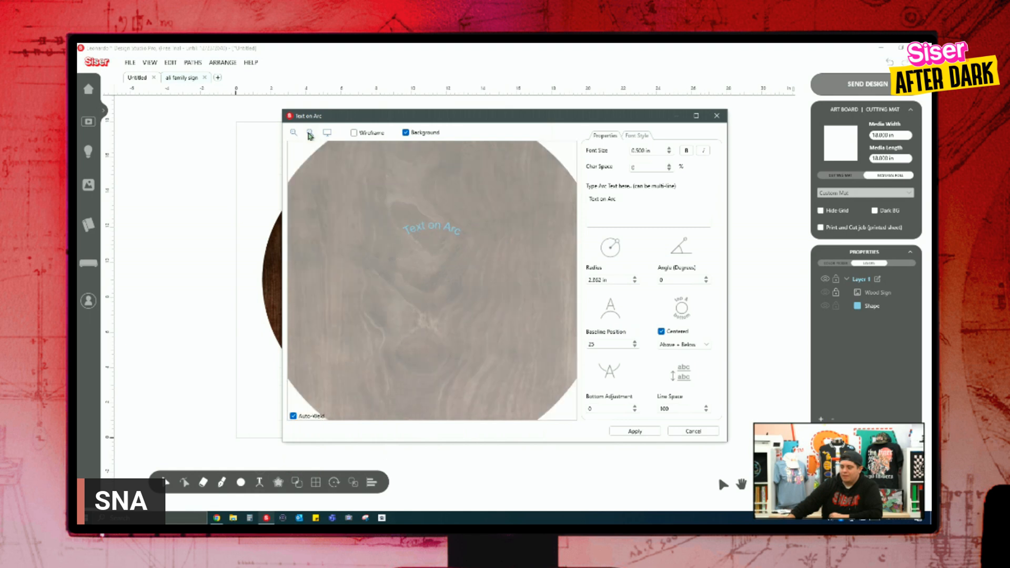
pyautogui.click(310, 135)
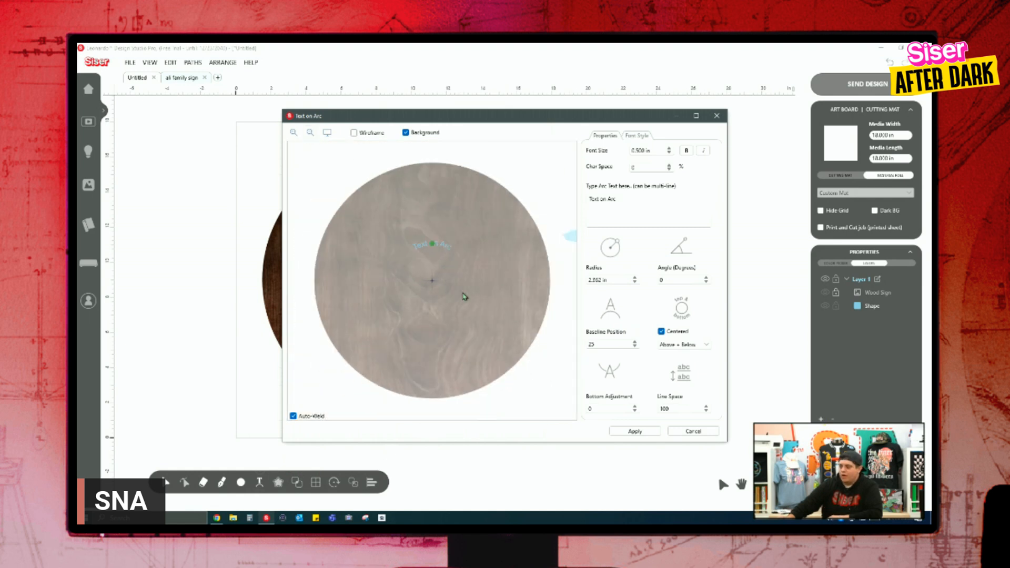
pyautogui.moveTo(466, 302); pyautogui.dragTo(490, 320)
pyautogui.click(723, 120)
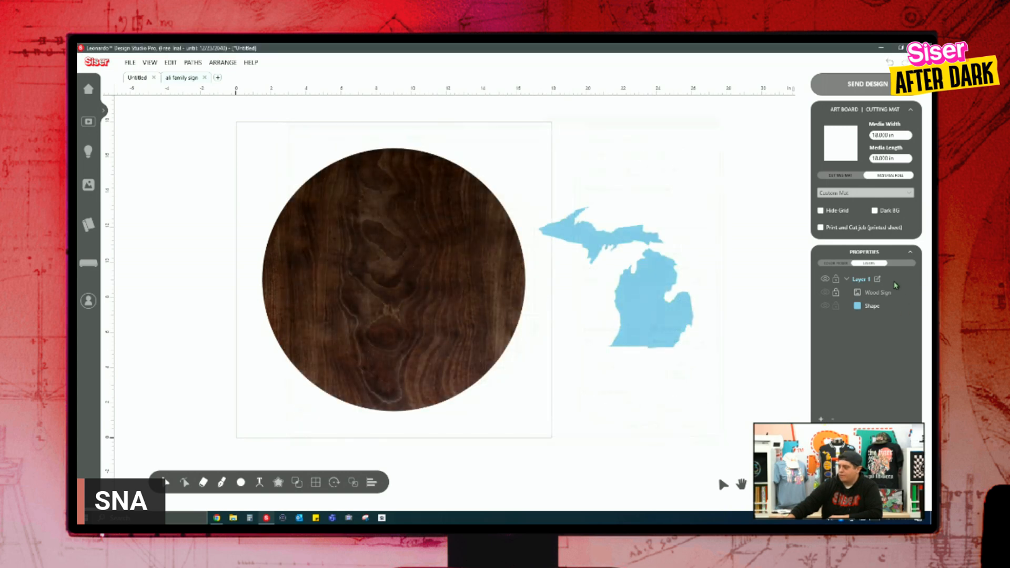
# Set the current fill color to white.
pyautogui.click(836, 264)
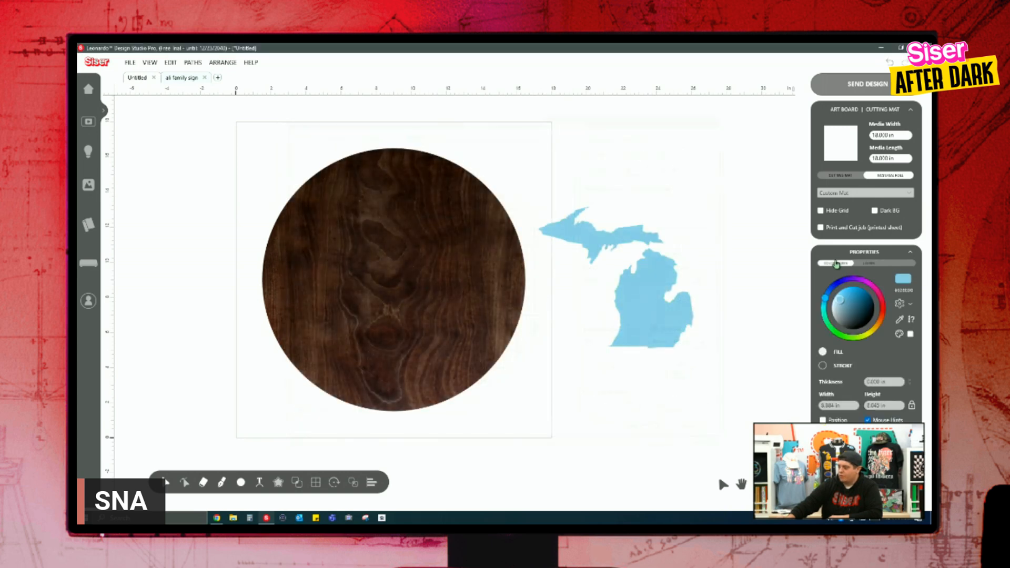
pyautogui.click(908, 287)
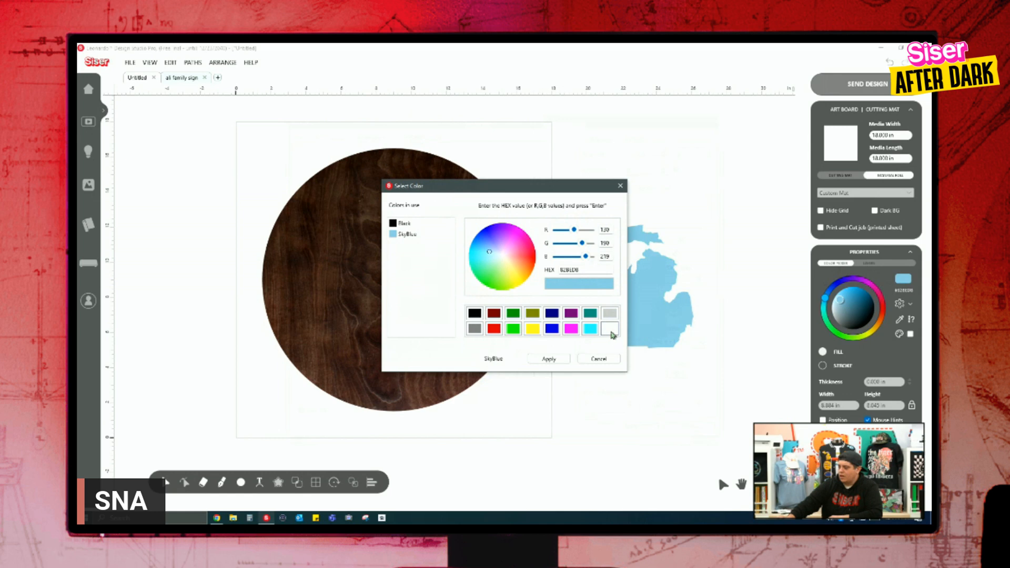
pyautogui.click(610, 328)
pyautogui.click(546, 358)
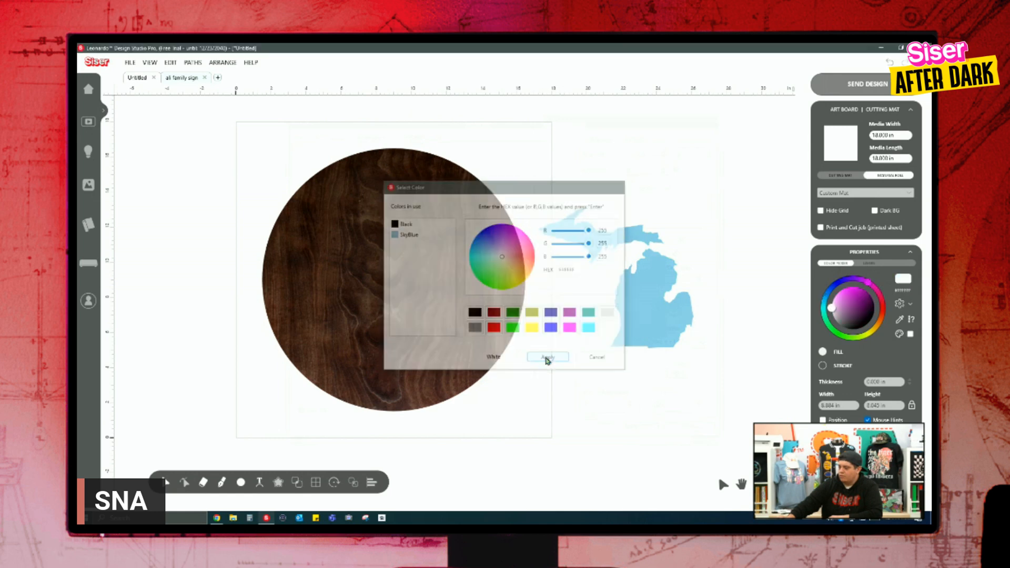
# Start a new text on arc, align its centre with the wood circle, and enlarge the arc radius to about 3.4 in.
pyautogui.click(259, 482)
pyautogui.click(687, 139)
pyautogui.moveTo(259, 482)
pyautogui.click(282, 461)
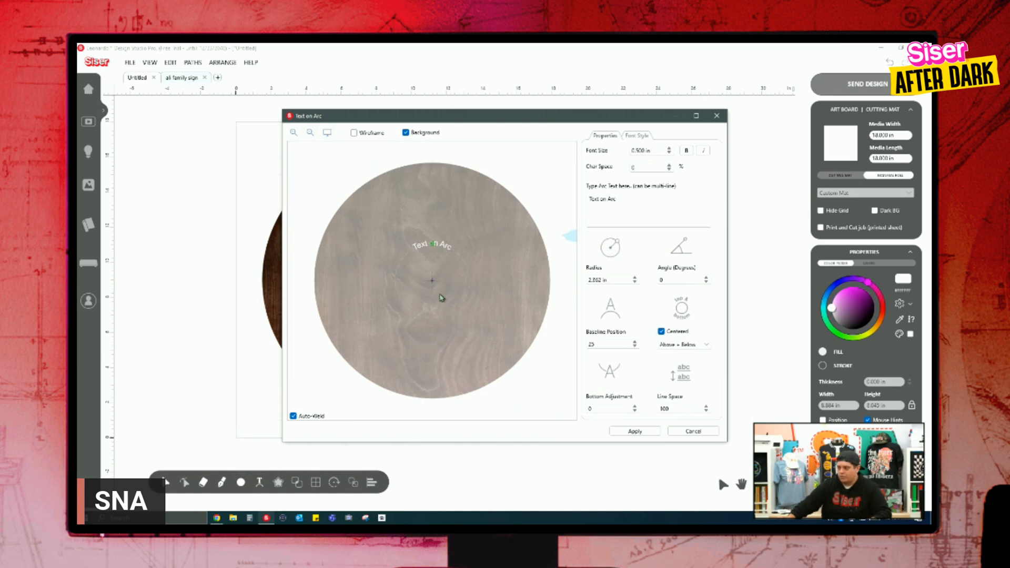
pyautogui.moveTo(432, 288); pyautogui.dragTo(434, 283)
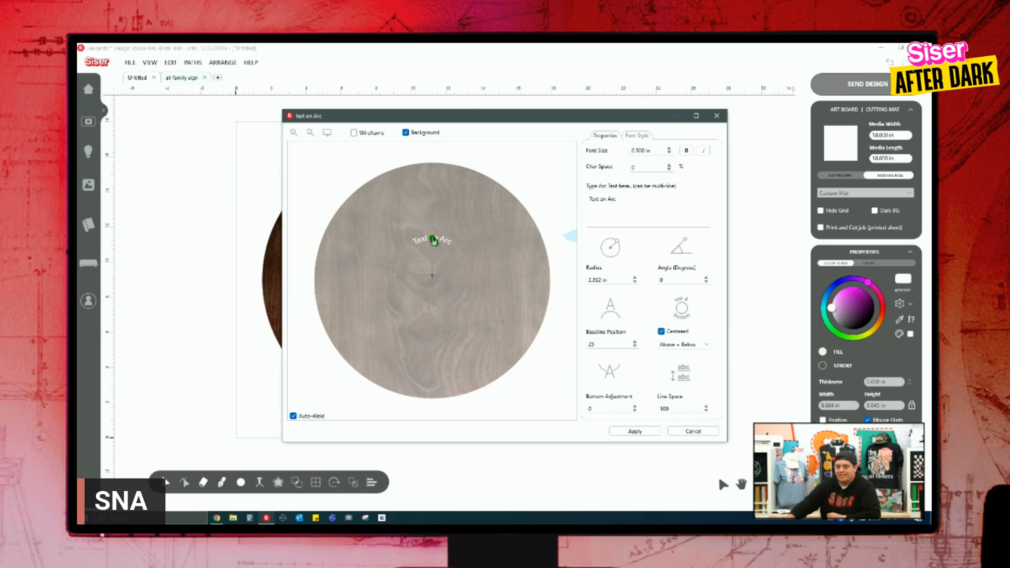
pyautogui.moveTo(433, 240)
pyautogui.mouseDown()
pyautogui.moveTo(462, 275)
pyautogui.moveTo(415, 298)
pyautogui.moveTo(405, 253)
pyautogui.moveTo(442, 245)
pyautogui.mouseUp()
pyautogui.moveTo(462, 301)
pyautogui.mouseDown()
pyautogui.moveTo(492, 333)
pyautogui.moveTo(468, 314)
pyautogui.moveTo(478, 312)
pyautogui.mouseUp()
# Replace the sample arc text with three family first names in capitals, and enlarge the arc radius to about 4 in.
pyautogui.tripleClick(631, 206)
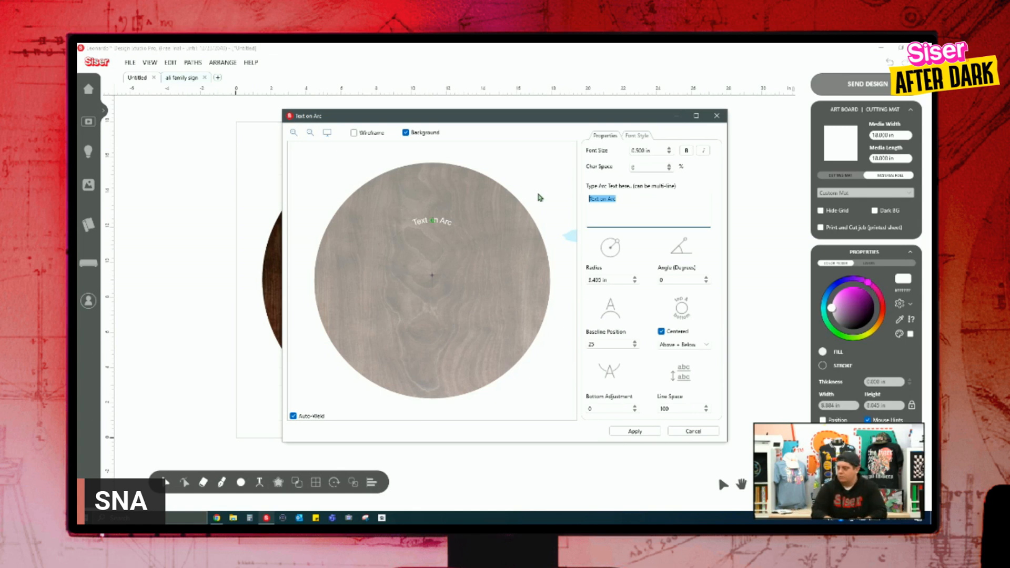
pyautogui.write('MERNA')
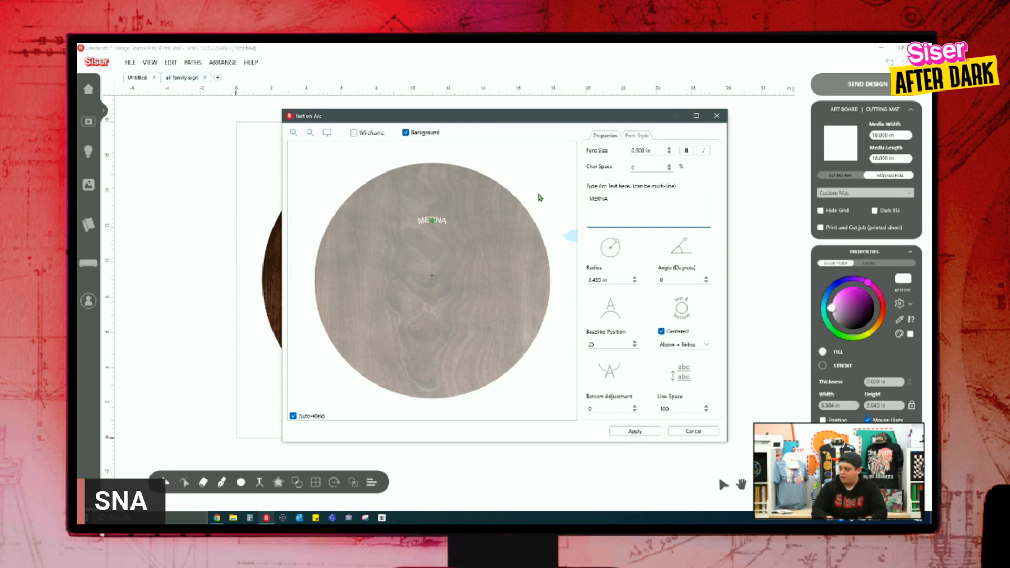
pyautogui.write('  ADAM')
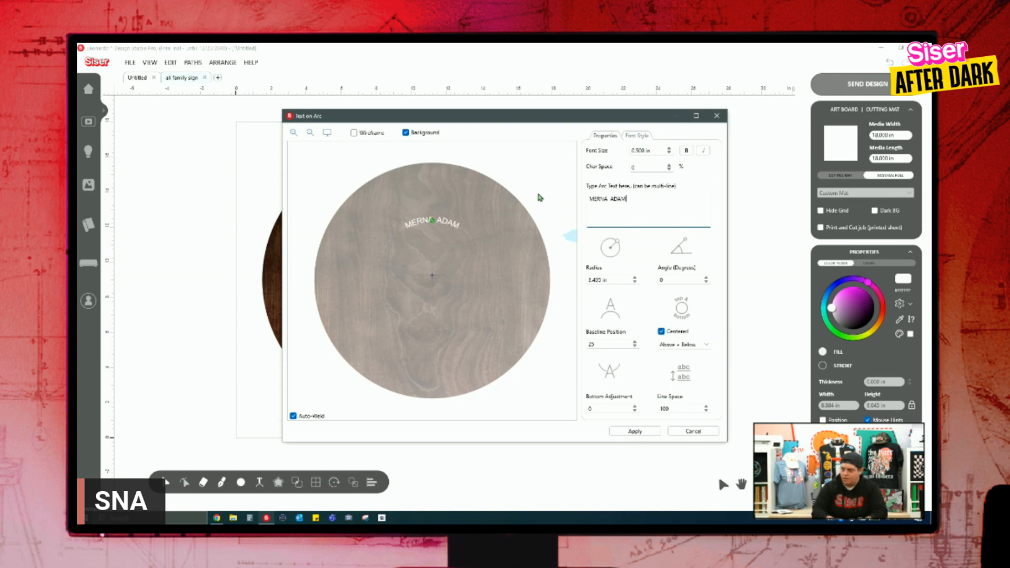
pyautogui.write('  ADAM')
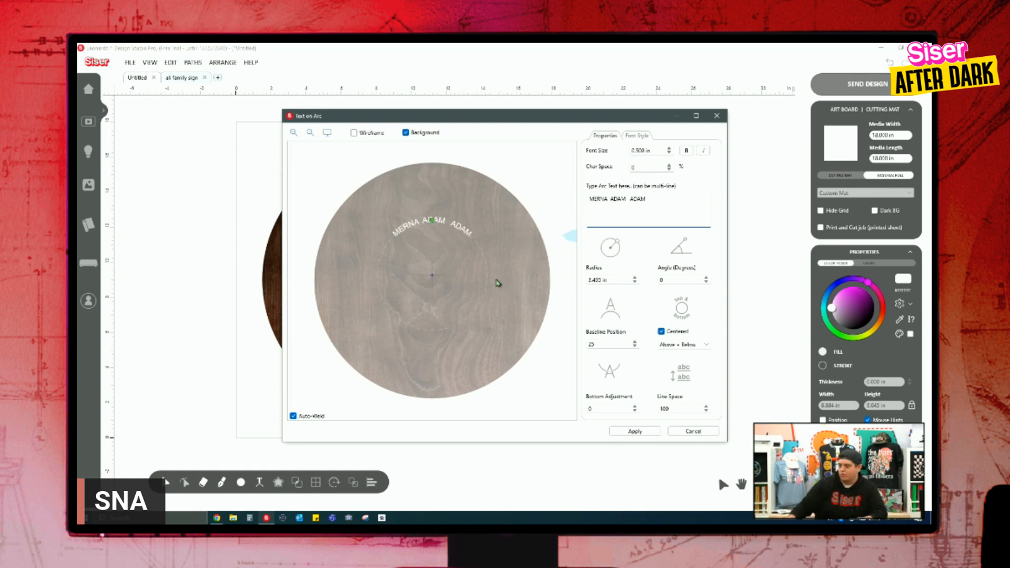
pyautogui.moveTo(487, 288); pyautogui.dragTo(495, 290)
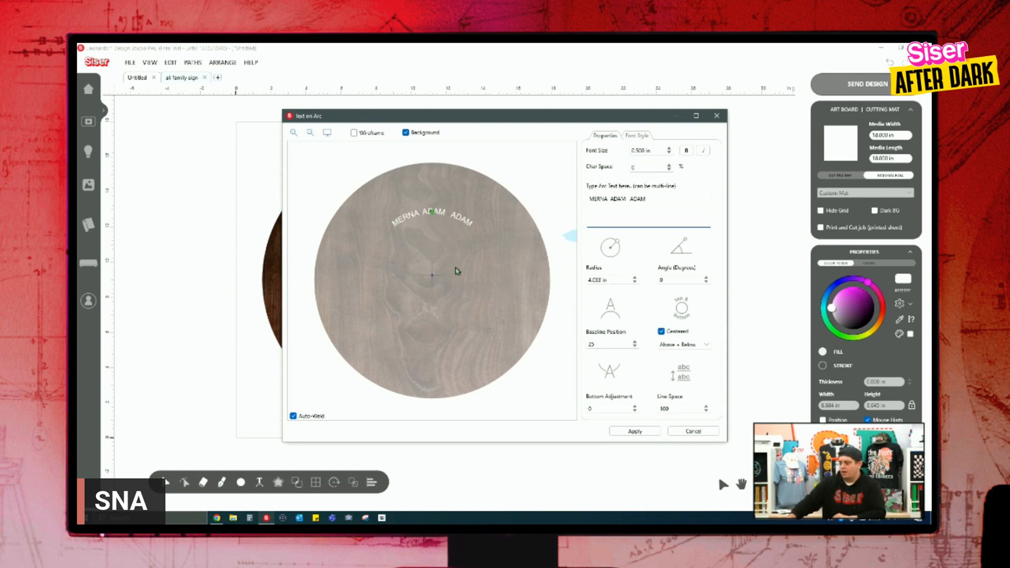
# Set the arc text's font to Algerian and increase the font size to about 1.25 in.
pyautogui.click(635, 137)
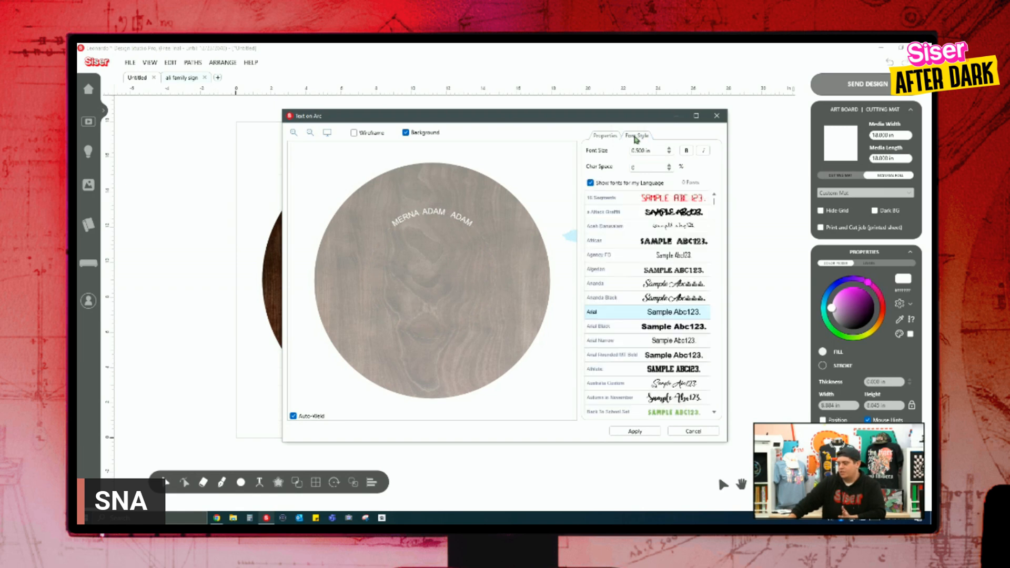
pyautogui.click(638, 270)
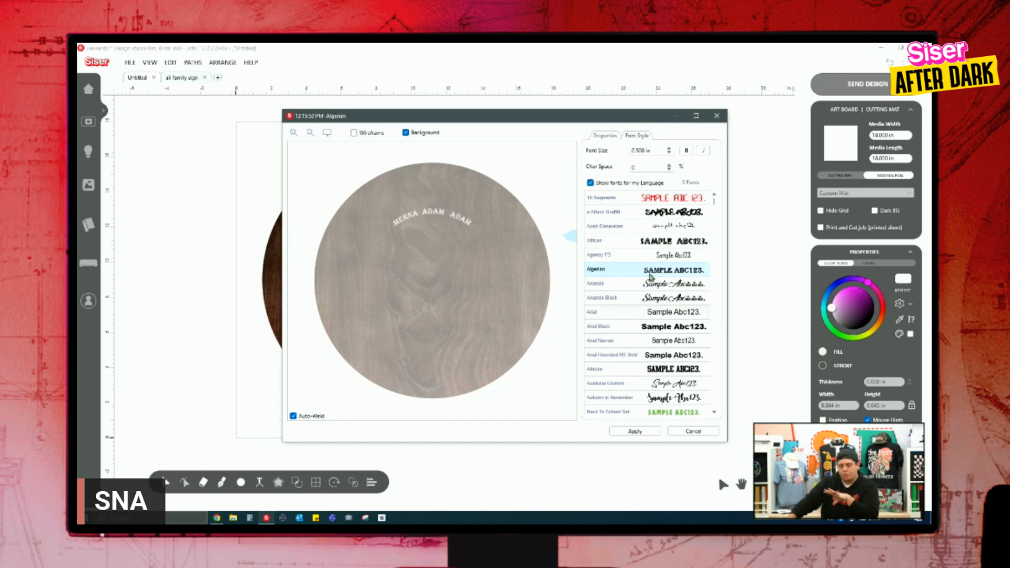
pyautogui.click(670, 149)
pyautogui.click(669, 148)
pyautogui.click(669, 149)
pyautogui.click(669, 149)
pyautogui.click(670, 149)
pyautogui.click(669, 149)
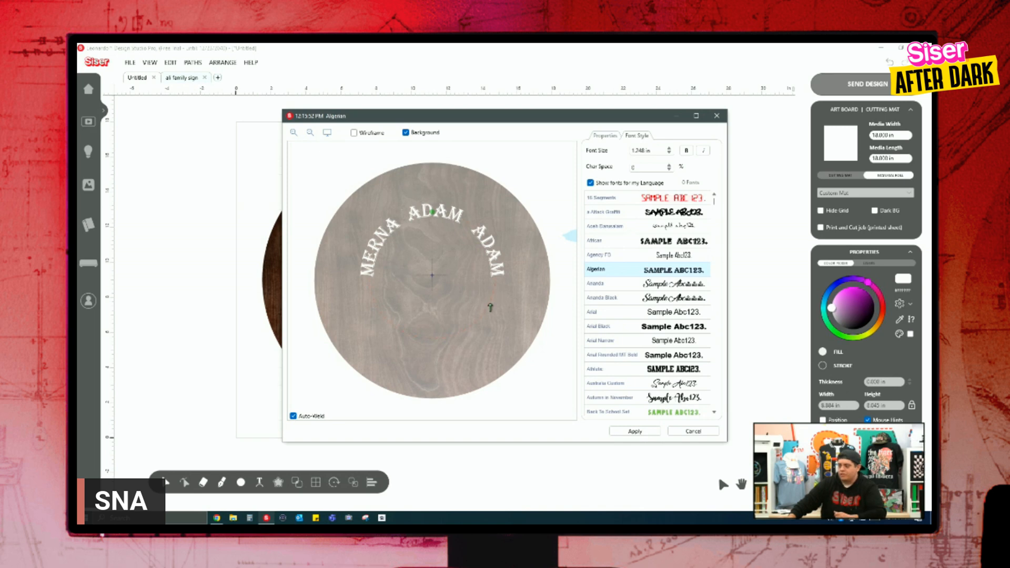
# Enlarge the text arc's radius to about 6 in and fine-tune its centre over the middle of the wood circle.
pyautogui.moveTo(492, 312); pyautogui.dragTo(510, 324)
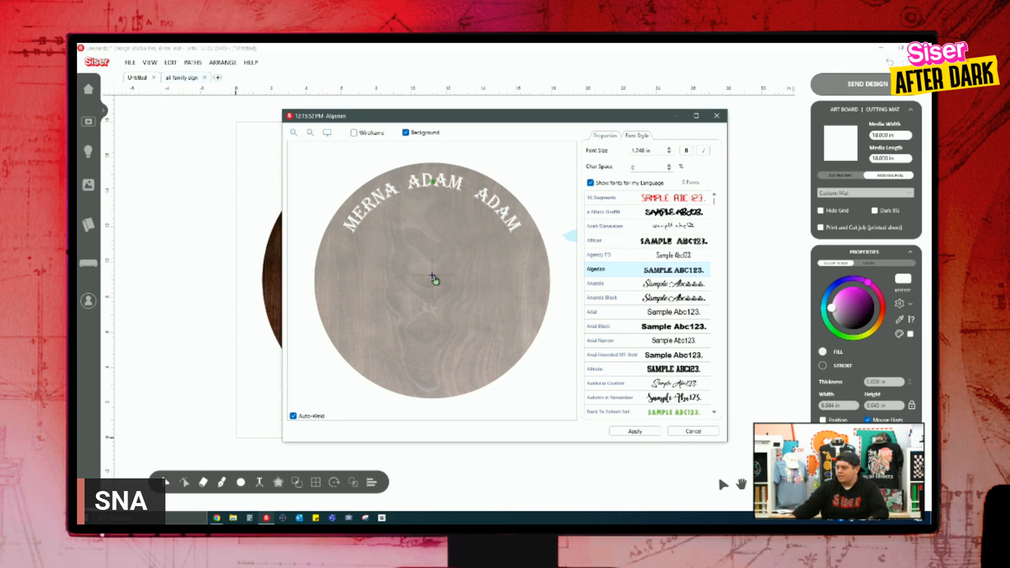
pyautogui.moveTo(434, 281); pyautogui.dragTo(434, 281)
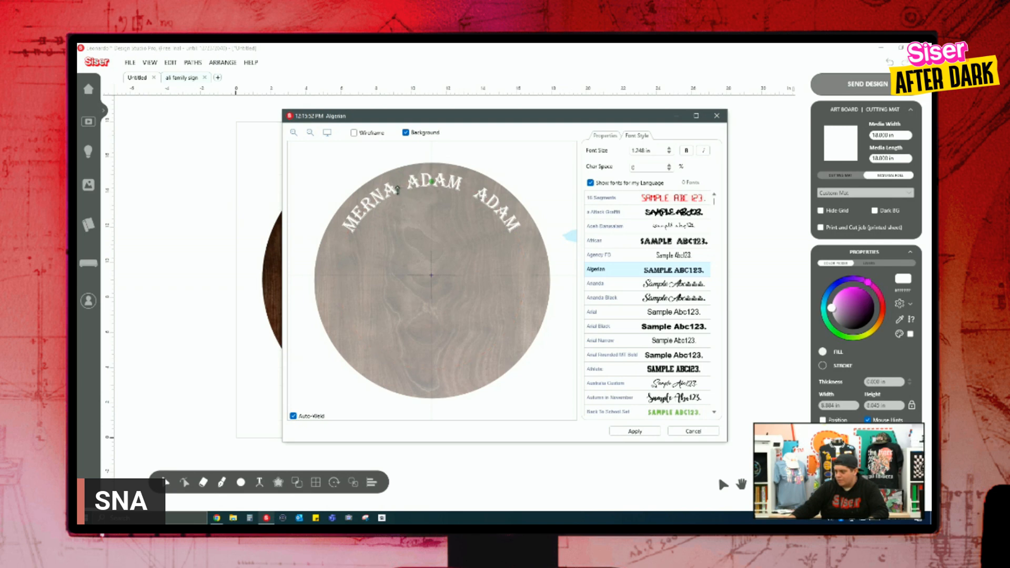
# Widen the gaps between the three arc names with extra spaces, and rotate the arc slightly so the middle name is centred on top.
pyautogui.click(604, 136)
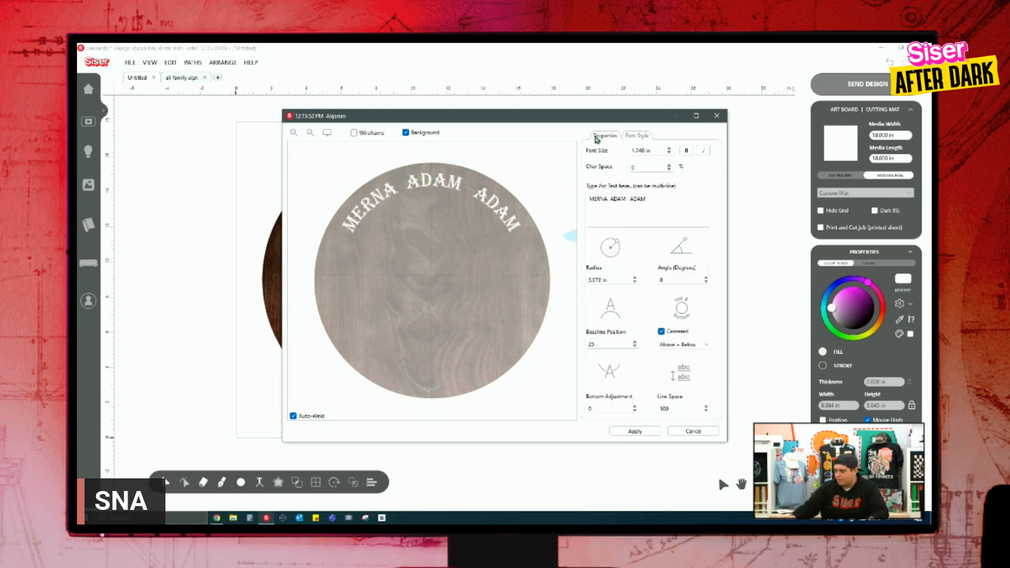
pyautogui.click(611, 198)
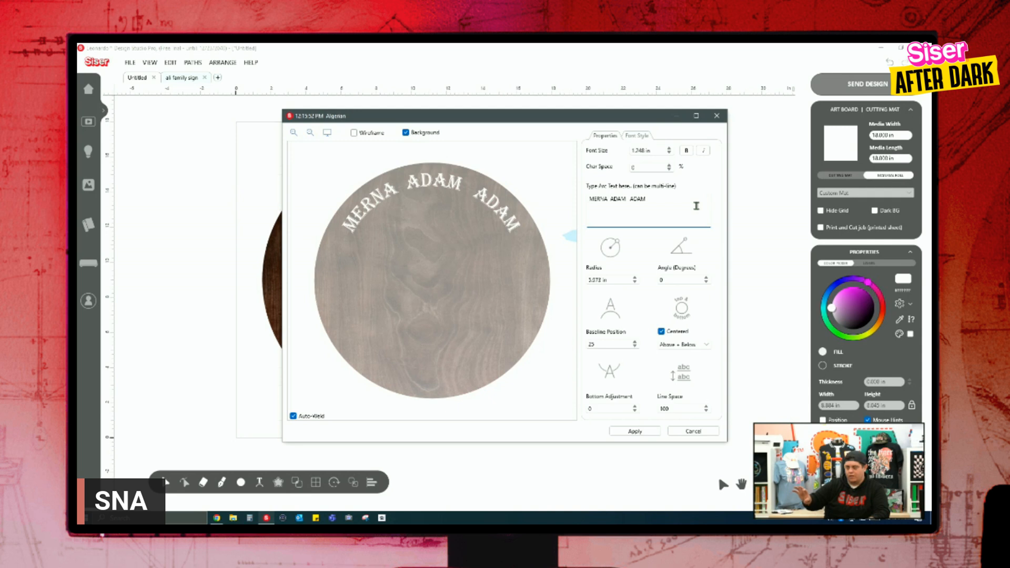
pyautogui.press('BackSpace')
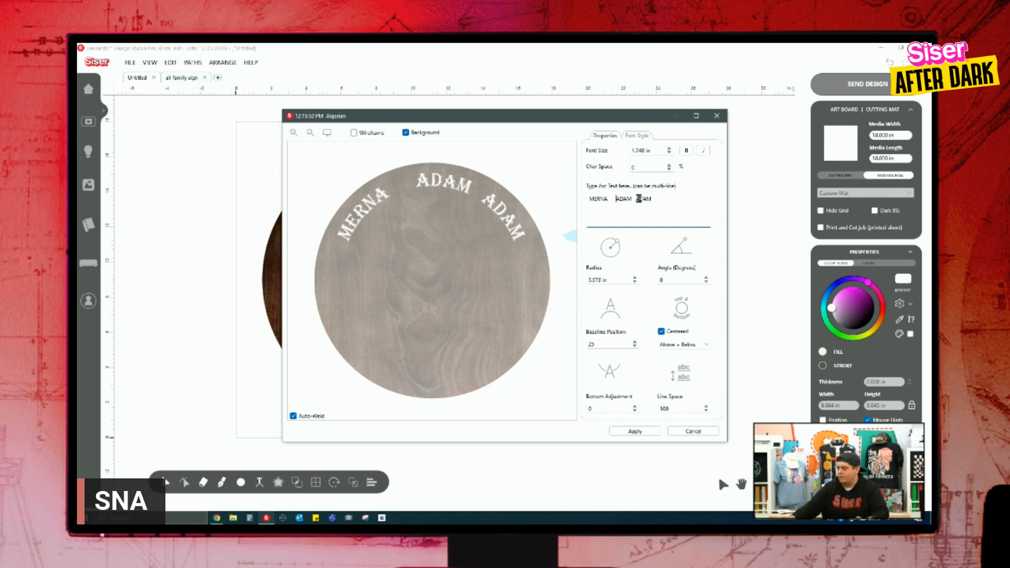
pyautogui.press('BackSpace')
pyautogui.press('BackSpace')
pyautogui.press('BackSpace')
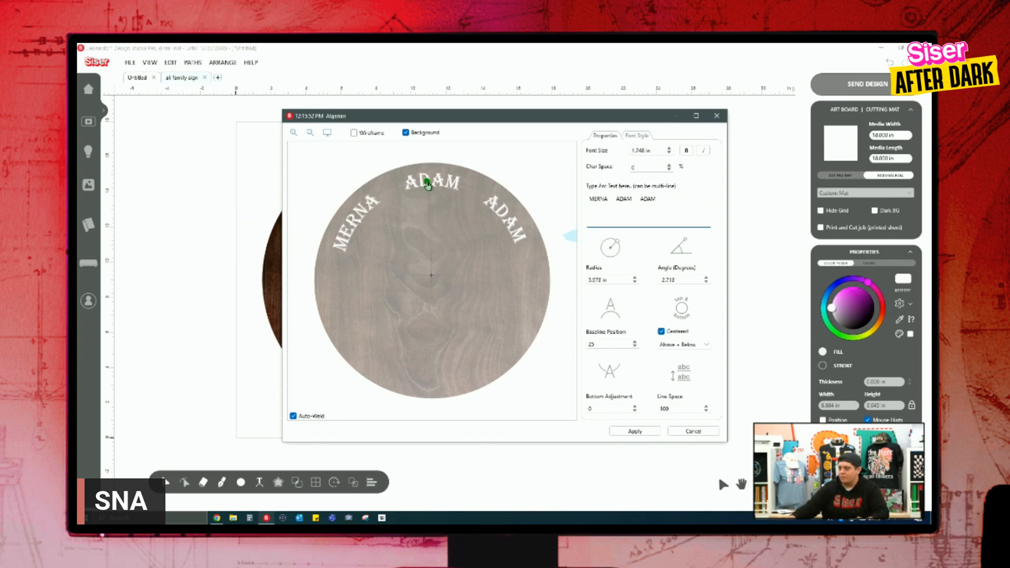
pyautogui.moveTo(433, 184); pyautogui.dragTo(428, 183)
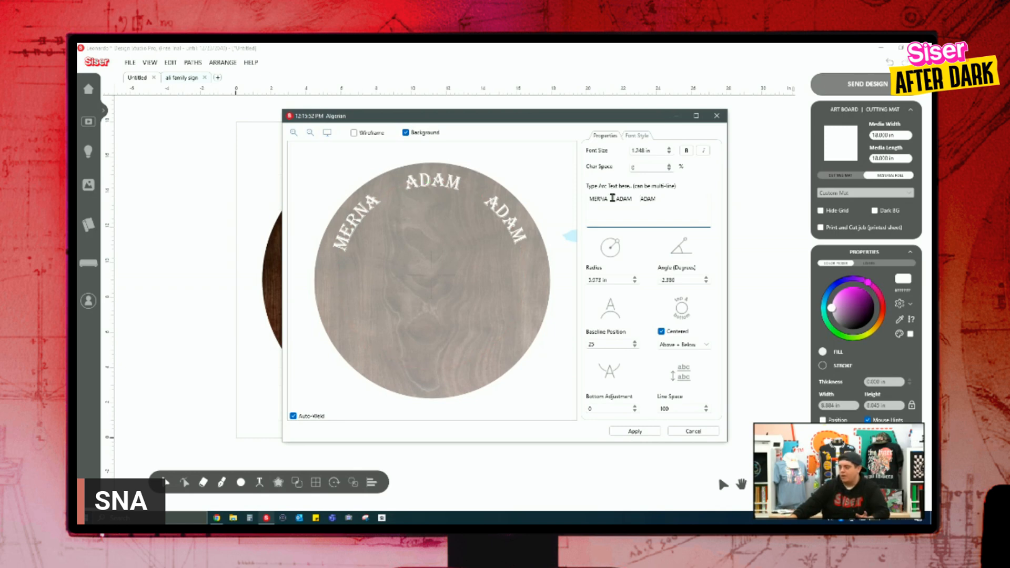
# Retype the three widely spaced arc names in a new order with the five-letter name in the middle, and rotate the arc slightly to centre it.
pyautogui.tripleClick(654, 200)
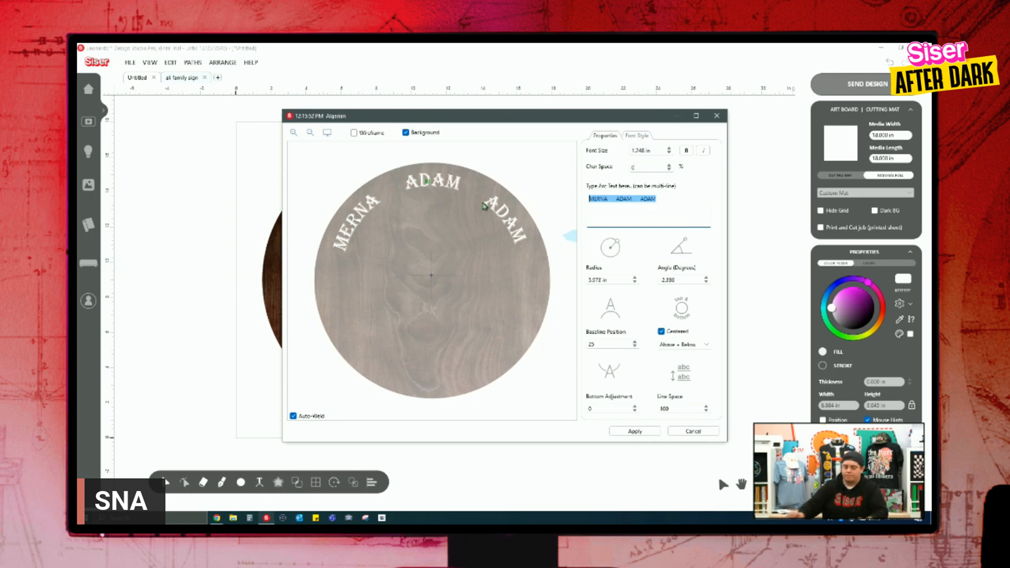
pyautogui.write('ADAM     M')
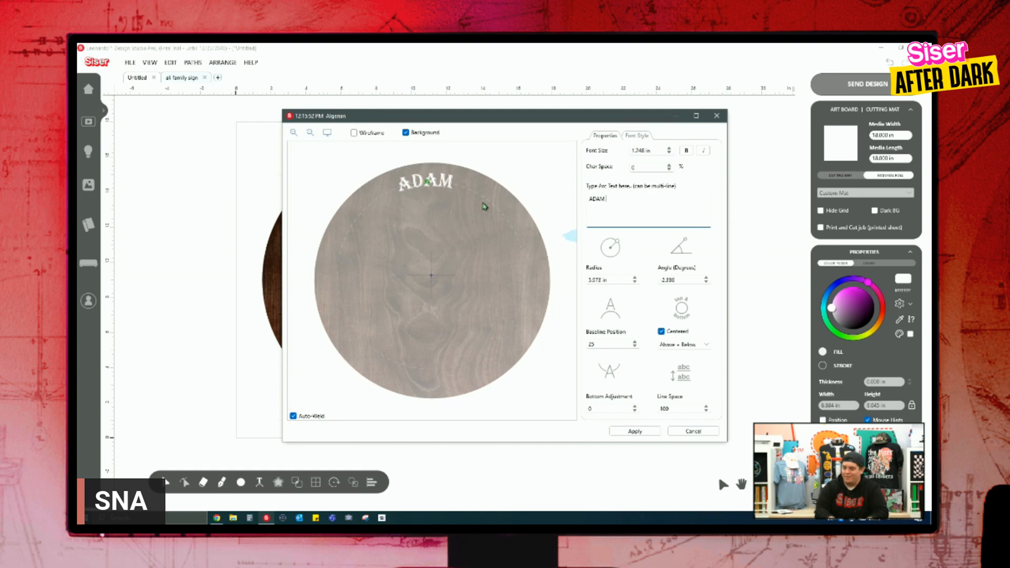
pyautogui.write('     MERNA')
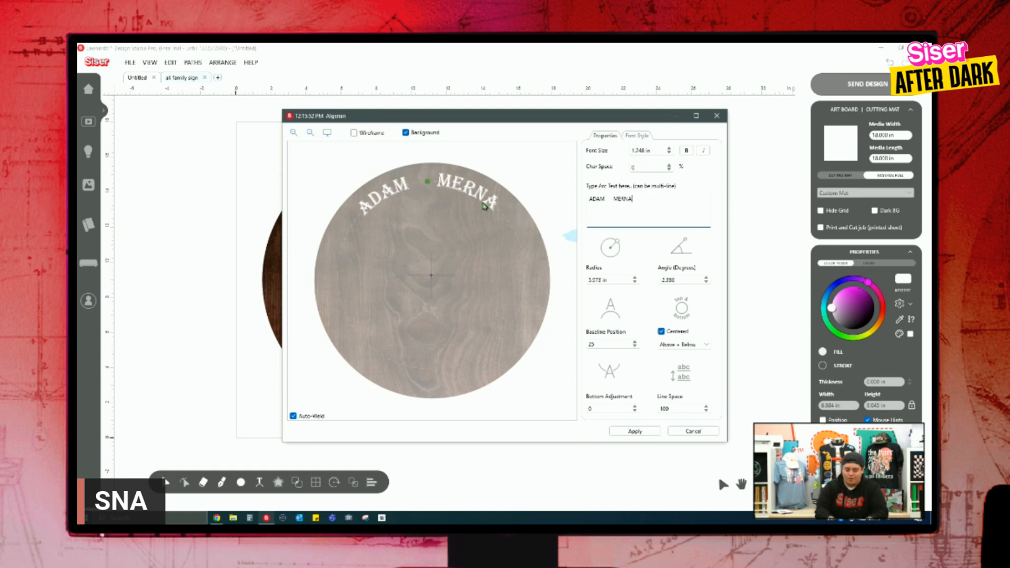
pyautogui.write('     ADA')
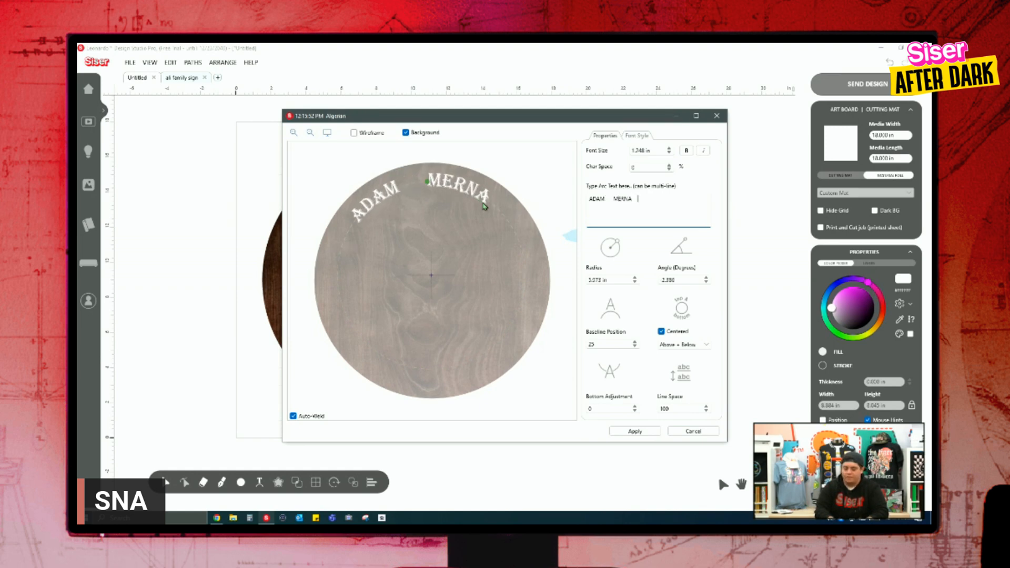
pyautogui.write('M')
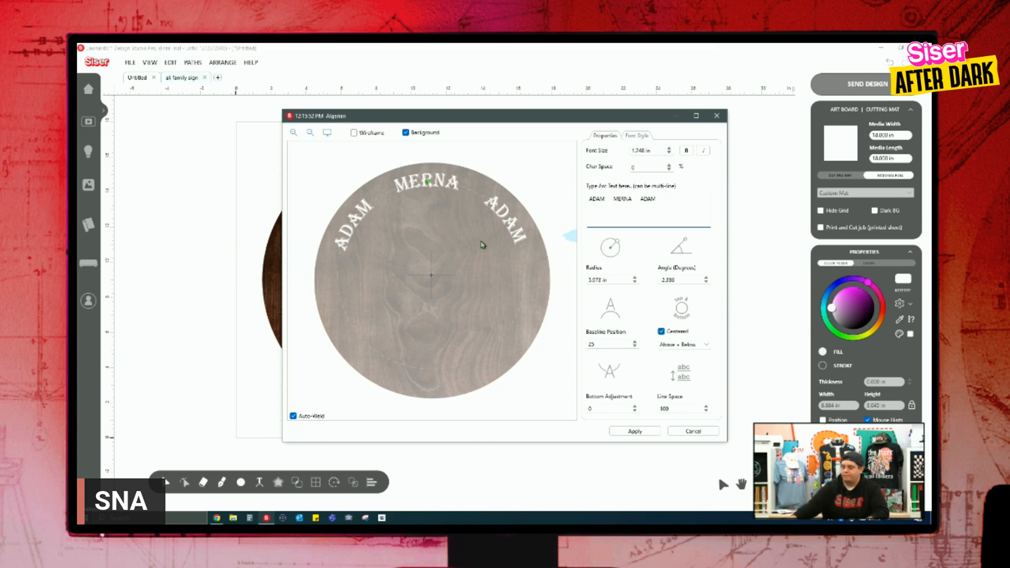
pyautogui.moveTo(427, 186); pyautogui.dragTo(429, 188)
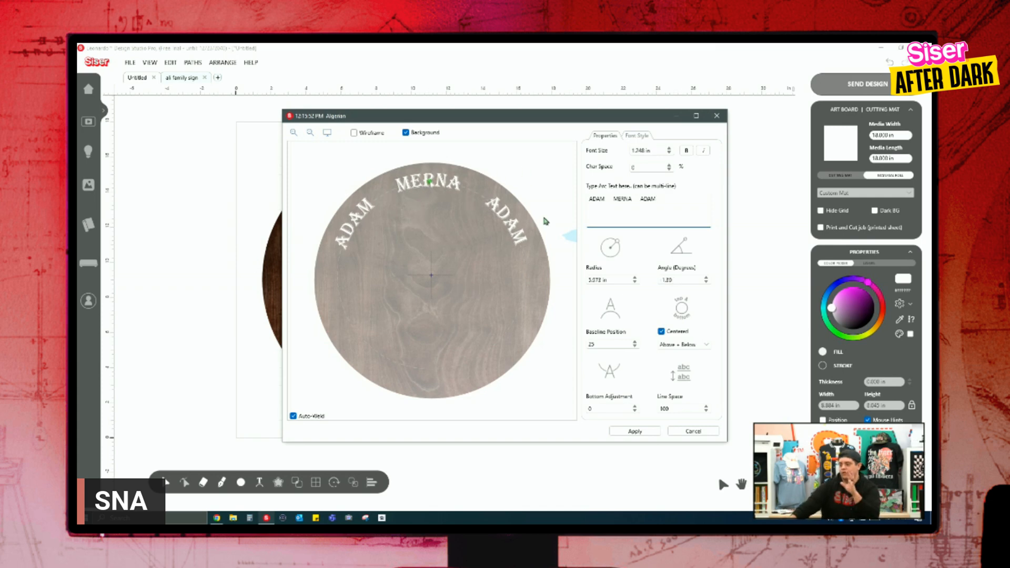
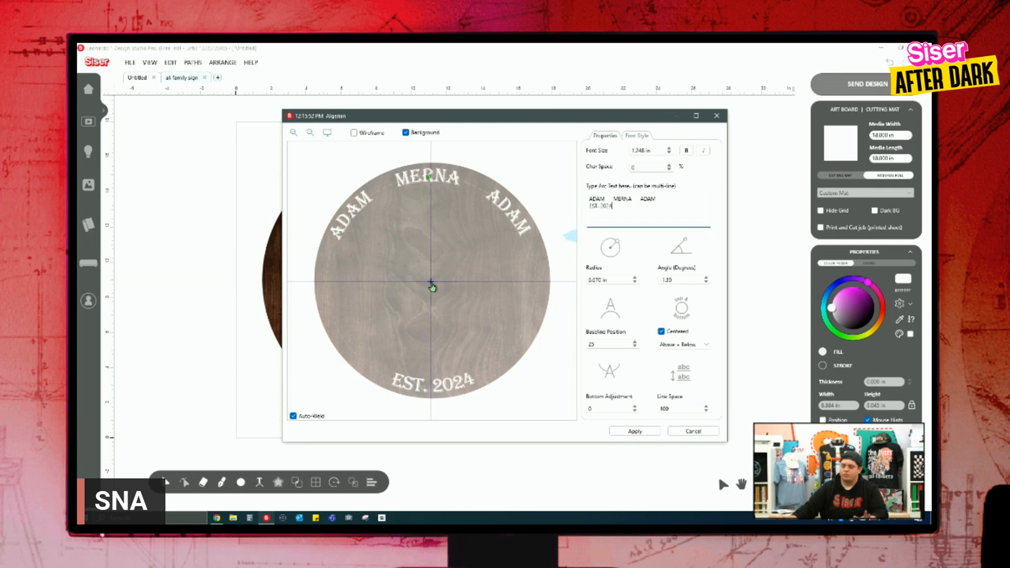
# Reduce the arc radius slightly so the names and "EST. 2024" sit a little further inside the wood circle's edge.
pyautogui.moveTo(510, 352); pyautogui.dragTo(508, 351)
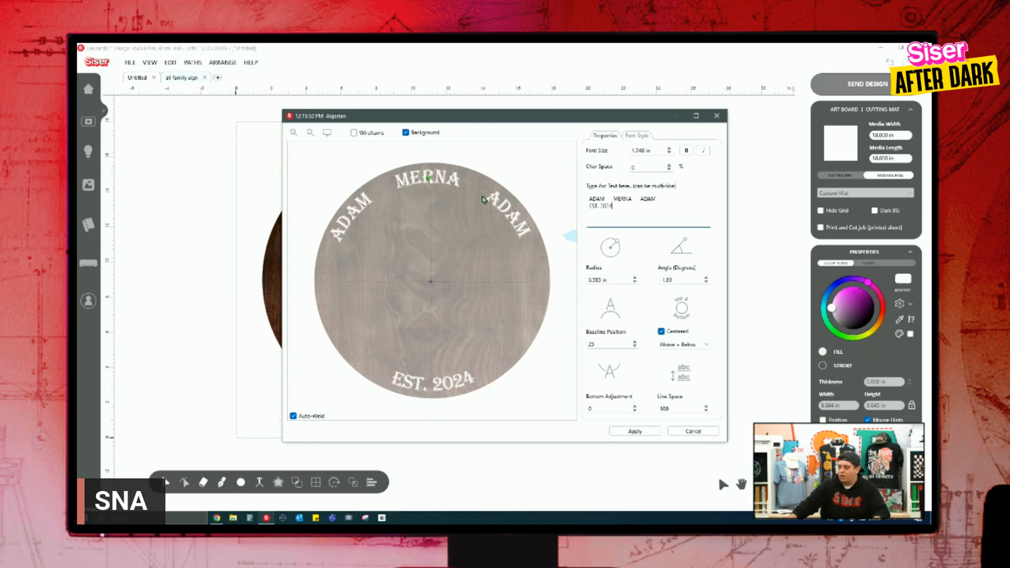
# Apply the arc text changes and nudge the names and date arc slightly to the right on the wood circle.
pyautogui.click(633, 431)
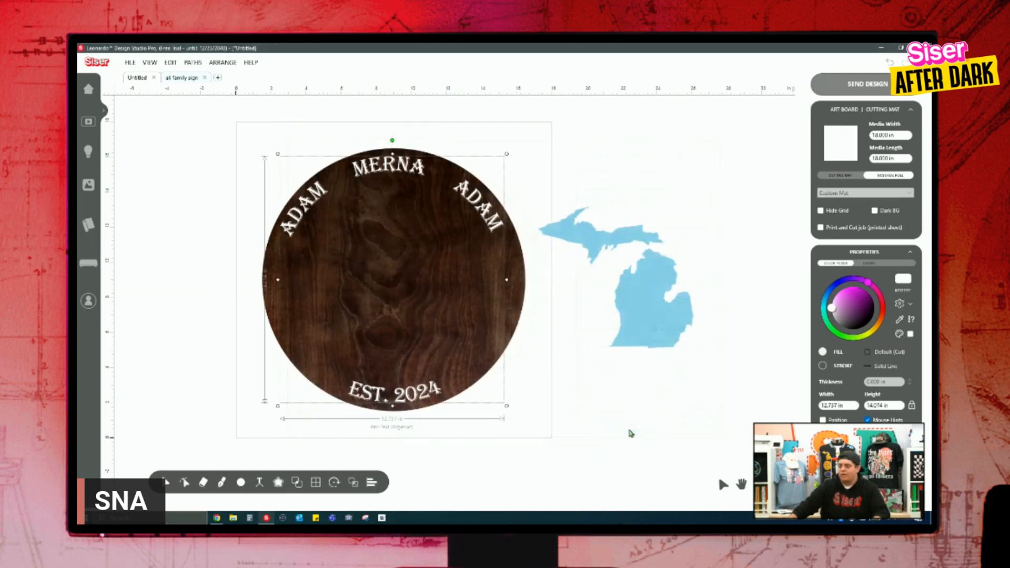
pyautogui.click(396, 206)
pyautogui.click(594, 461)
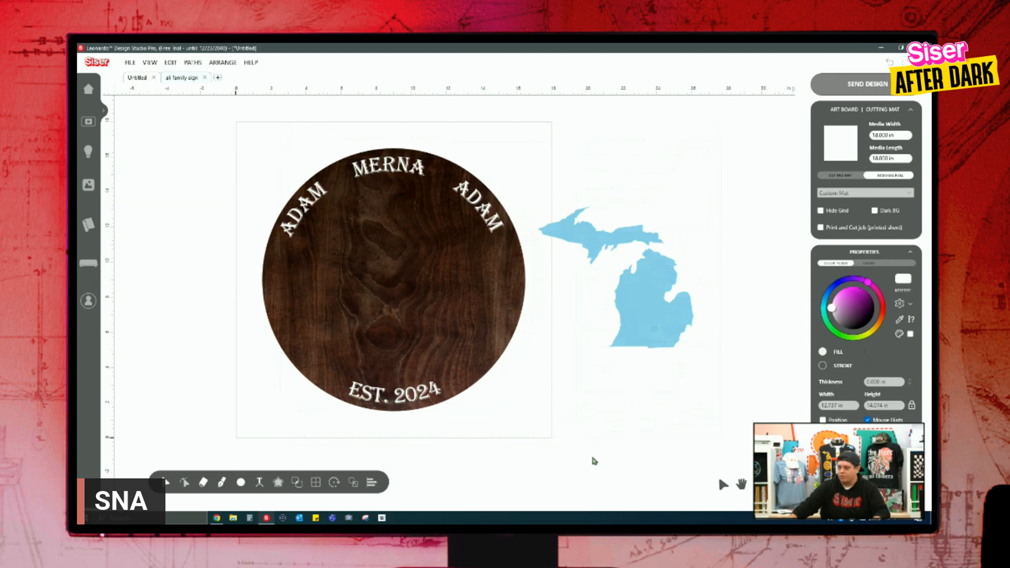
pyautogui.click(484, 227)
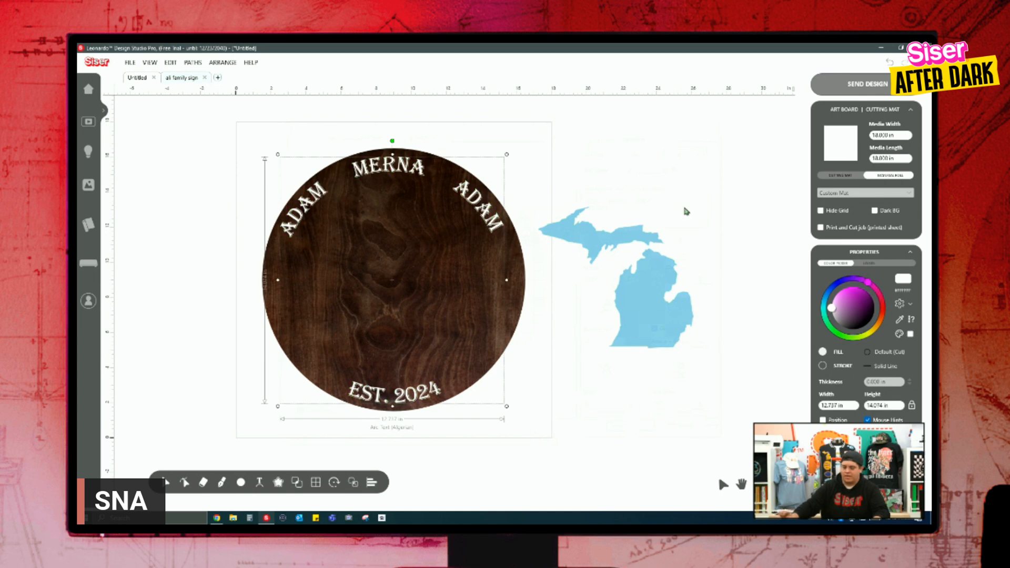
pyautogui.press('Right')
pyautogui.press('Right')
pyautogui.press('Right')
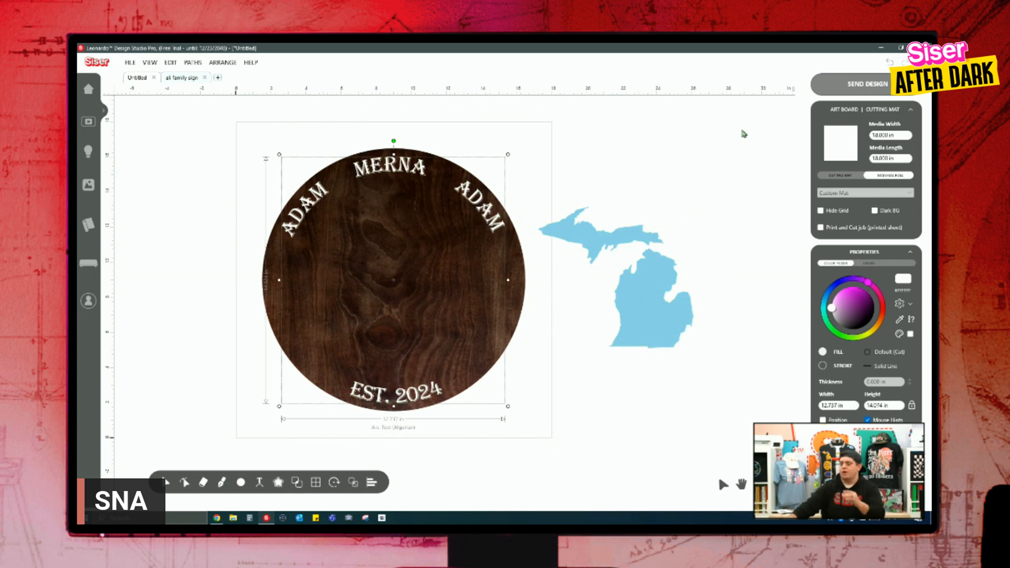
# Check the finished family sign document as a reference, and return to the untitled design.
pyautogui.click(594, 167)
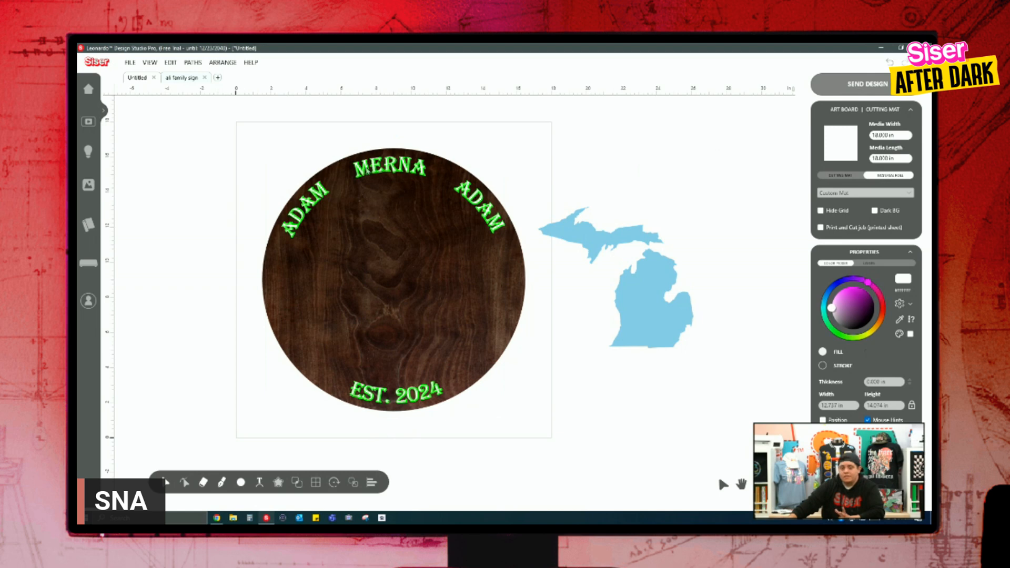
pyautogui.click(181, 77)
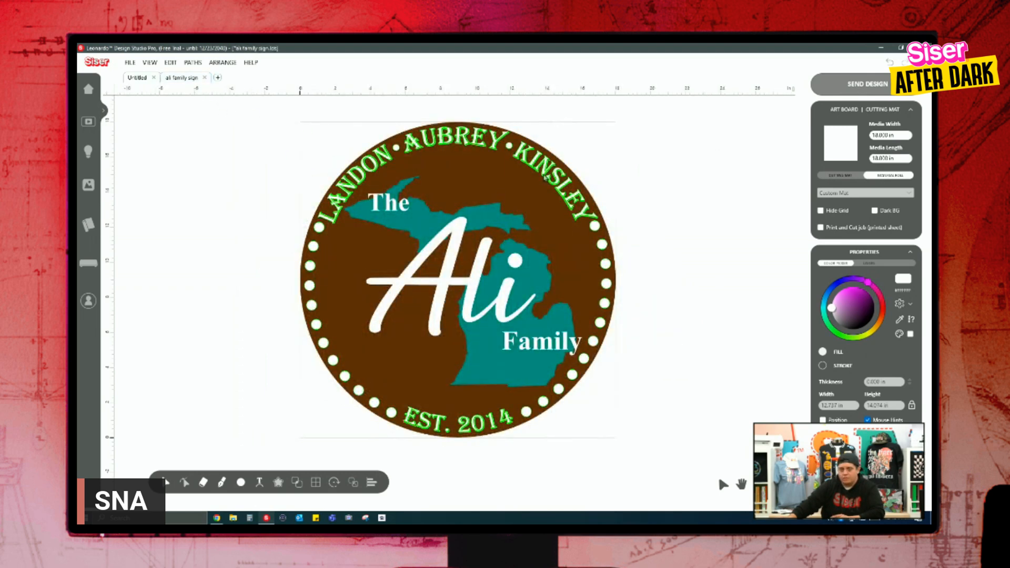
pyautogui.click(138, 77)
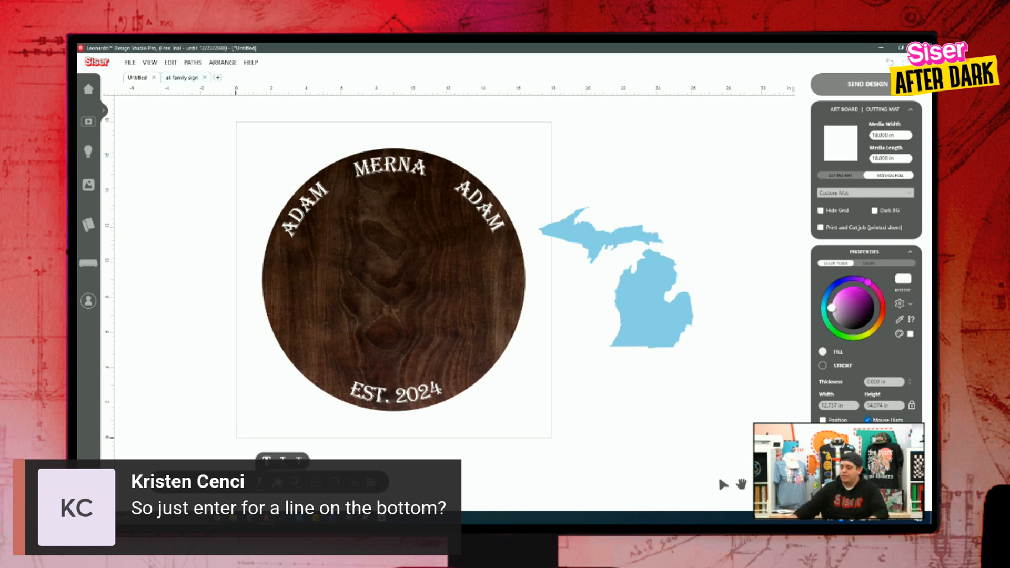
# Start a trial arc text with "HELLO" on the first line and "EVERYONE" on the second line.
pyautogui.click(283, 460)
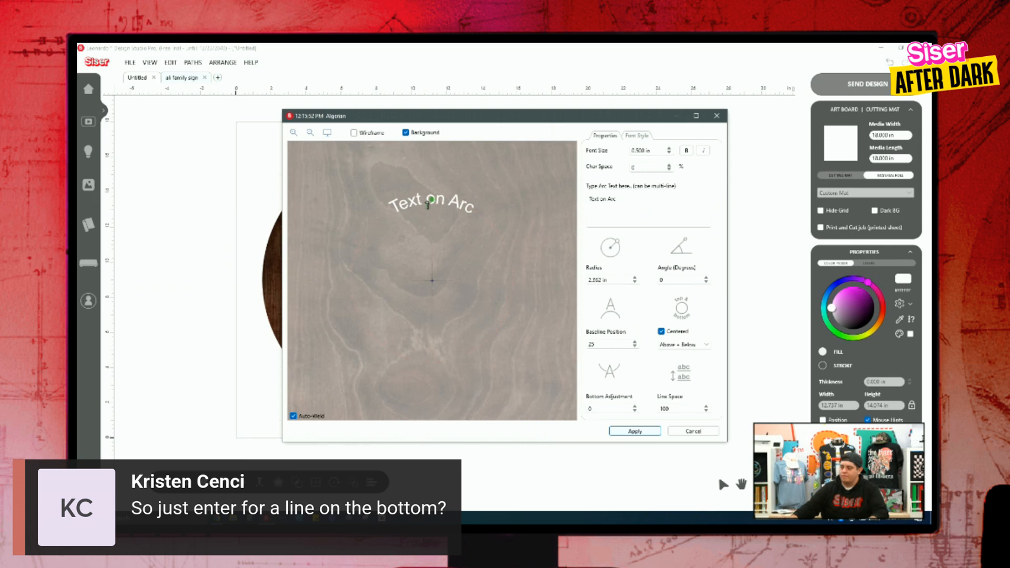
pyautogui.click(621, 199)
pyautogui.press('BackSpace')
pyautogui.press('BackSpace')
pyautogui.press('BackSpace')
pyautogui.press('BackSpace')
pyautogui.press('BackSpace')
pyautogui.press('BackSpace')
pyautogui.press('BackSpace')
pyautogui.press('BackSpace')
pyautogui.press('BackSpace')
pyautogui.press('BackSpace')
pyautogui.press('BackSpace')
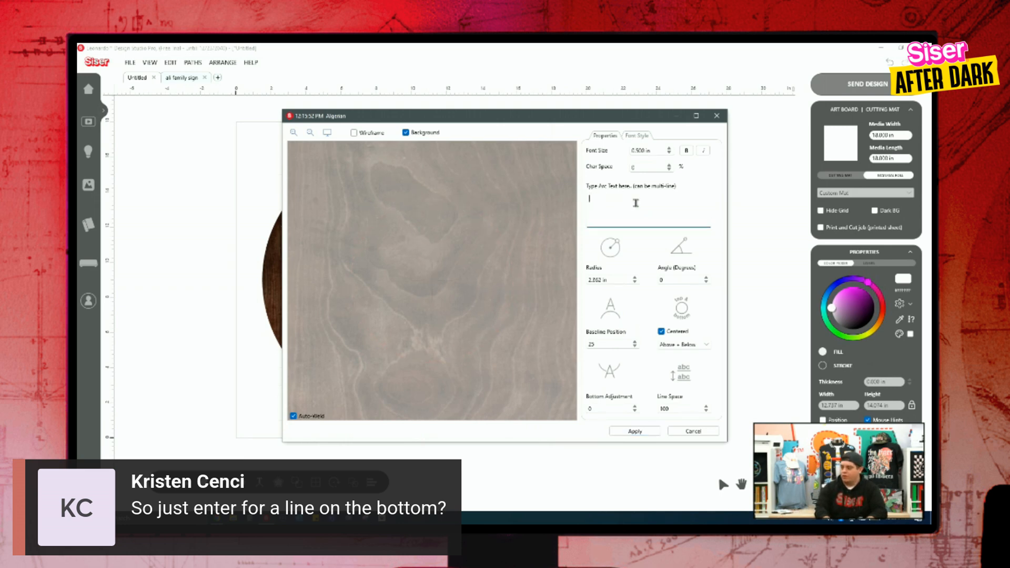
pyautogui.write('HELLO')
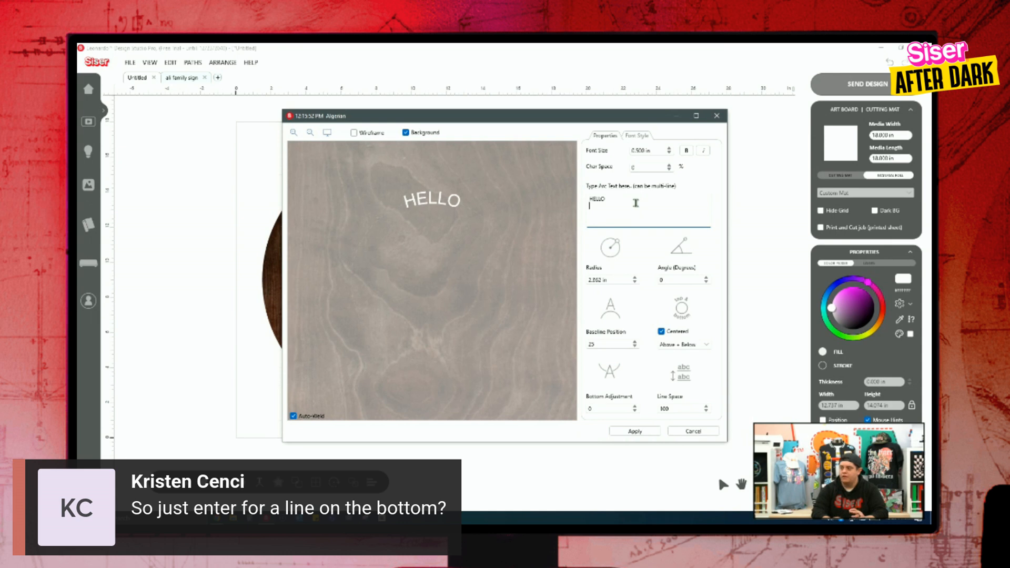
pyautogui.write('EVERYONE')
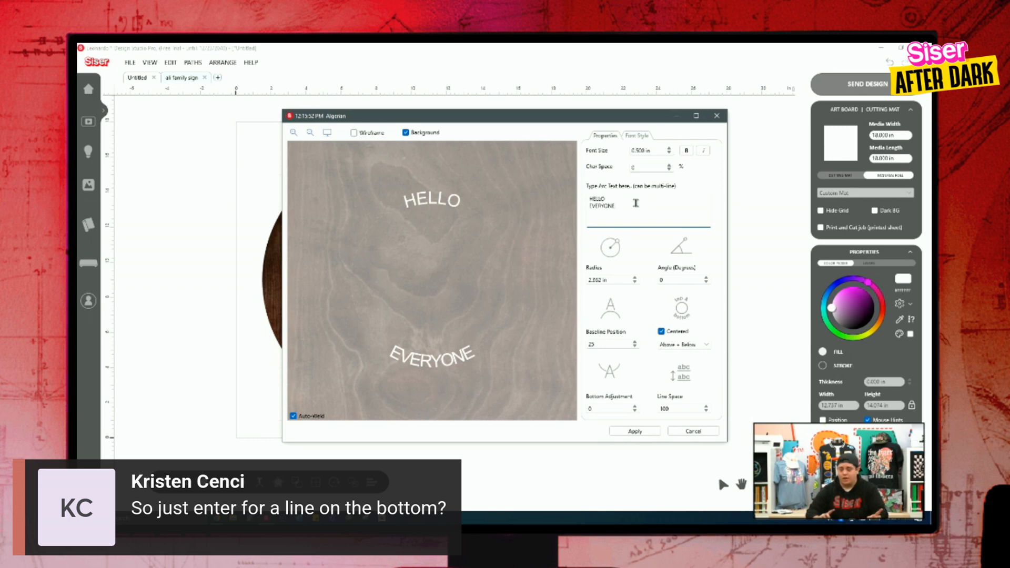
# Try a character spacing of 10.5% on the trial arc text, and reset it to 0.
pyautogui.click(670, 165)
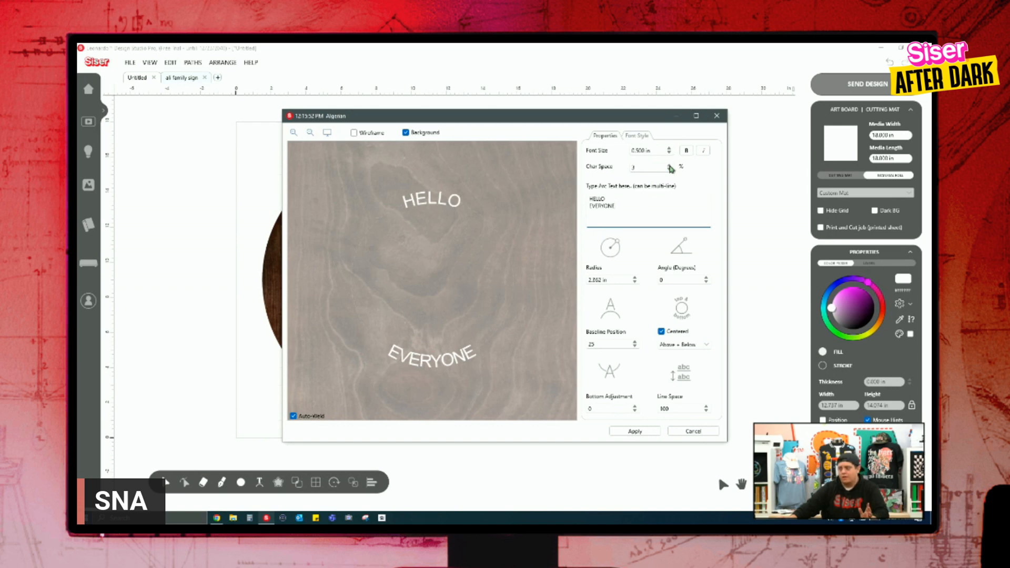
pyautogui.click(669, 166)
pyautogui.click(669, 166)
pyautogui.click(670, 165)
pyautogui.click(669, 165)
pyautogui.click(670, 165)
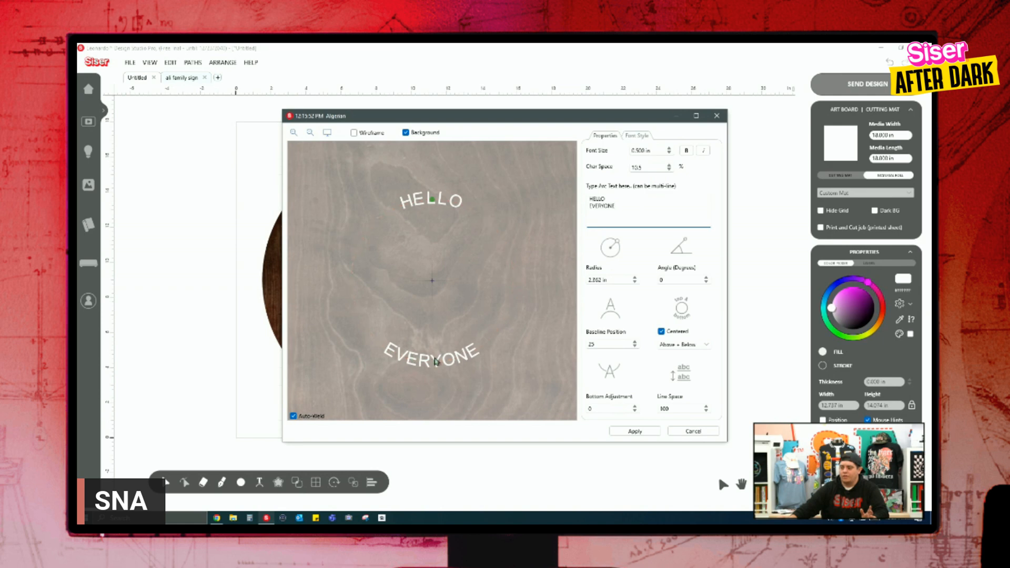
pyautogui.click(669, 169)
pyautogui.doubleClick(636, 167)
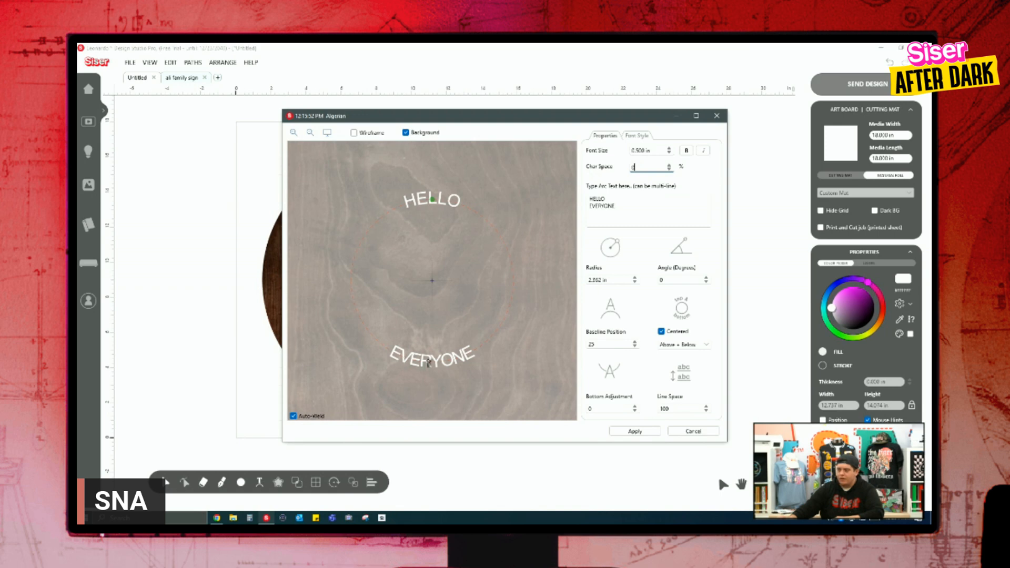
# Widen the character spacing of the trial arc text again, and discard the trial text without applying it.
pyautogui.click(671, 166)
pyautogui.click(671, 167)
pyautogui.click(671, 167)
pyautogui.click(672, 167)
pyautogui.click(672, 168)
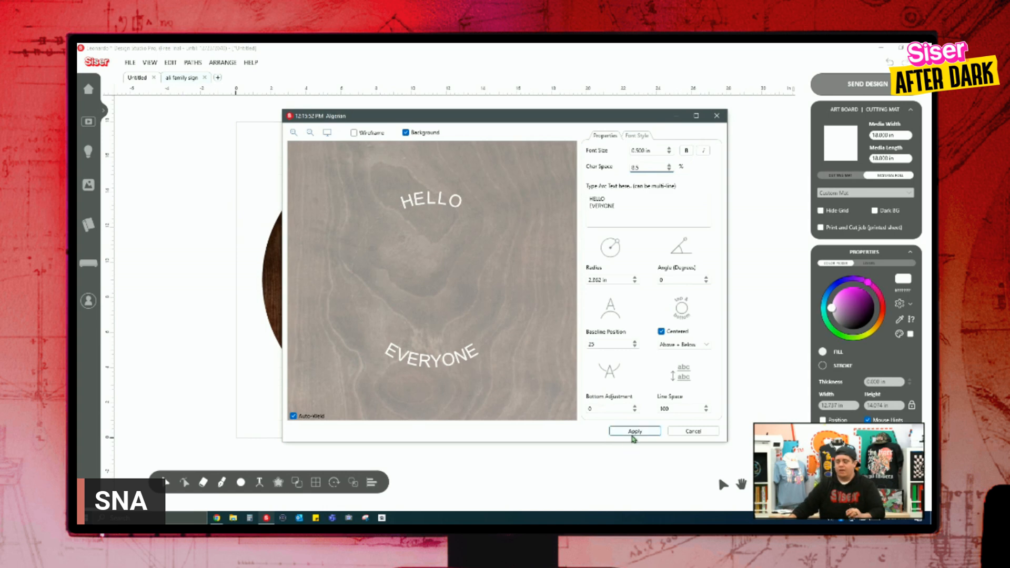
pyautogui.click(716, 115)
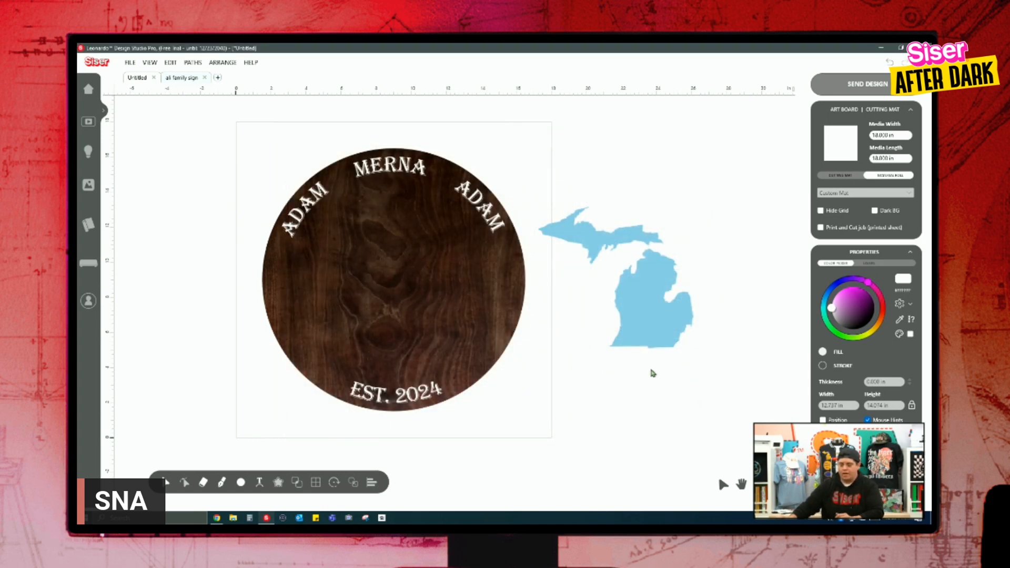
# Try to rename the arc text object as "NAMES" in the layer list.
pyautogui.click(478, 199)
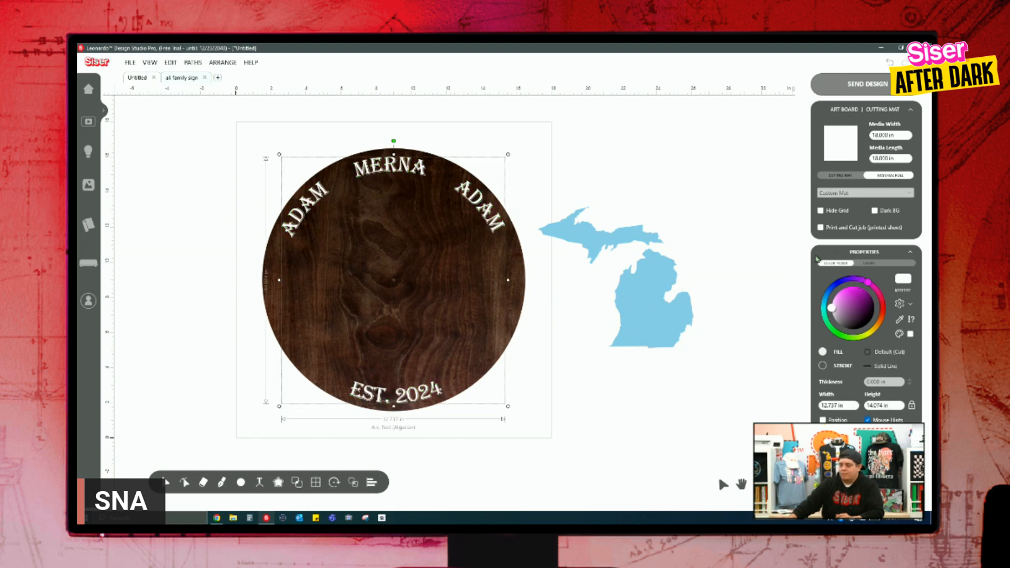
pyautogui.click(869, 263)
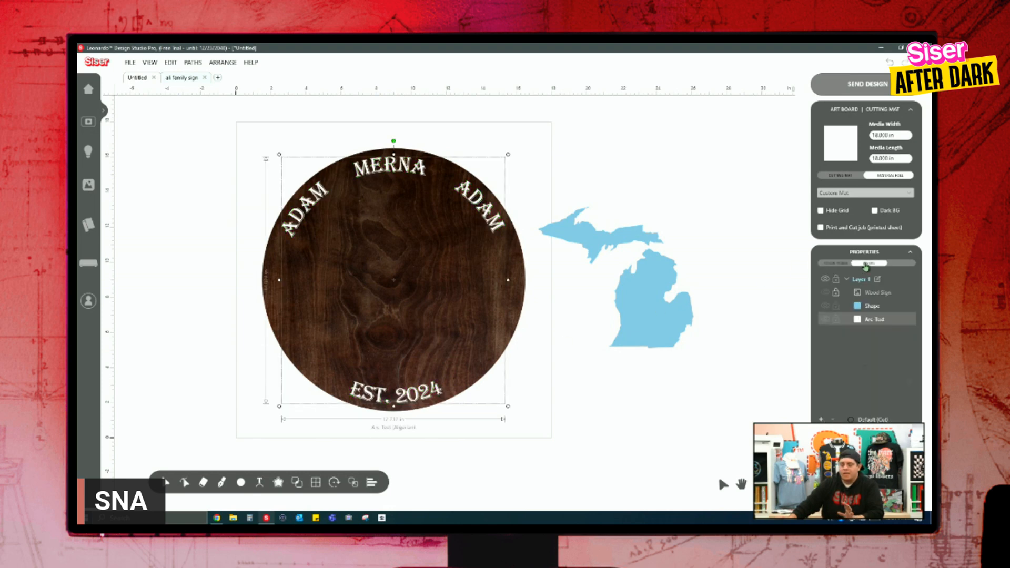
pyautogui.doubleClick(872, 321)
pyautogui.press('BackSpace')
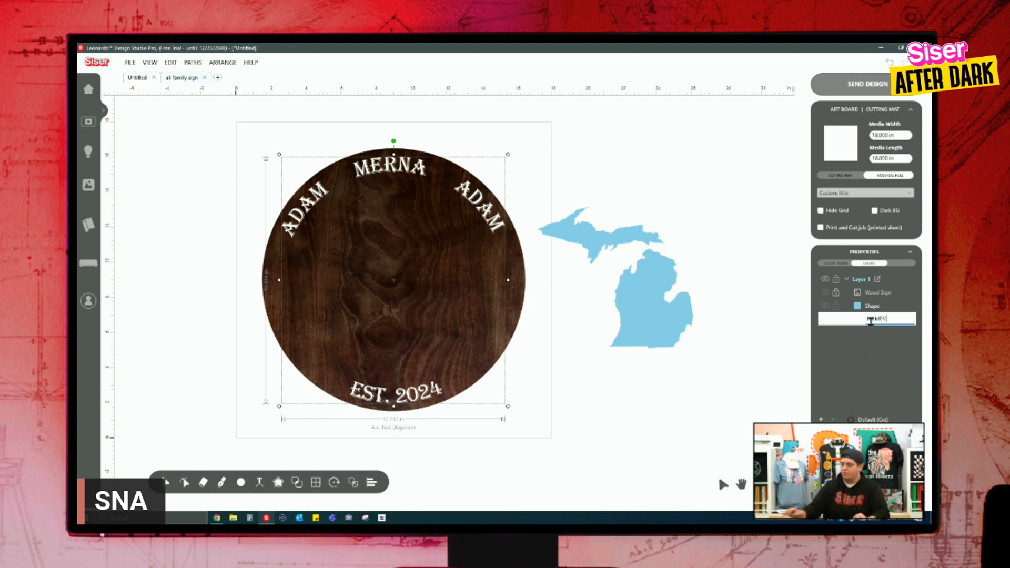
pyautogui.click(902, 350)
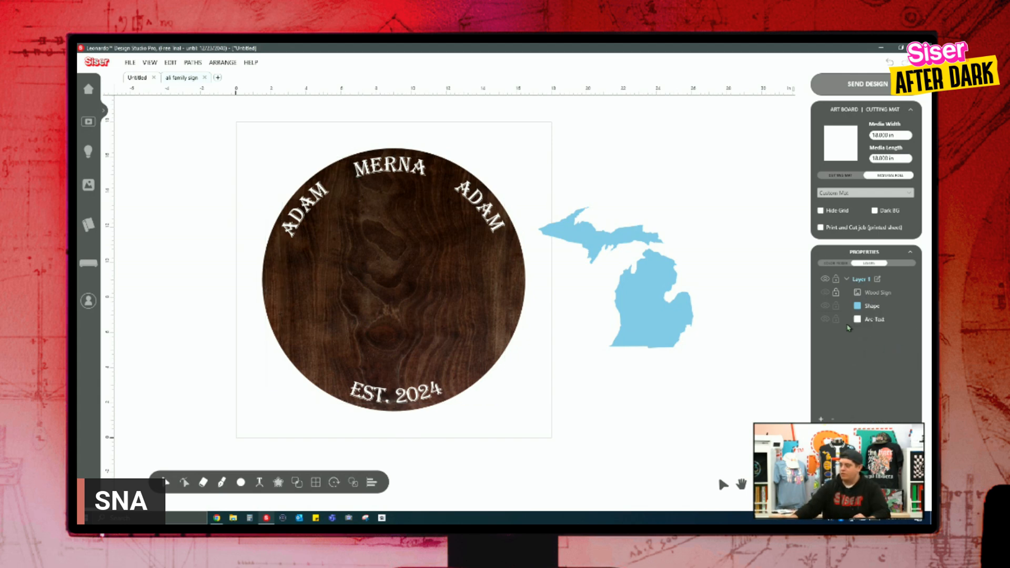
# Lock the arc text object so the names and date stay in place.
pyautogui.click(881, 320)
pyautogui.click(647, 421)
pyautogui.click(842, 265)
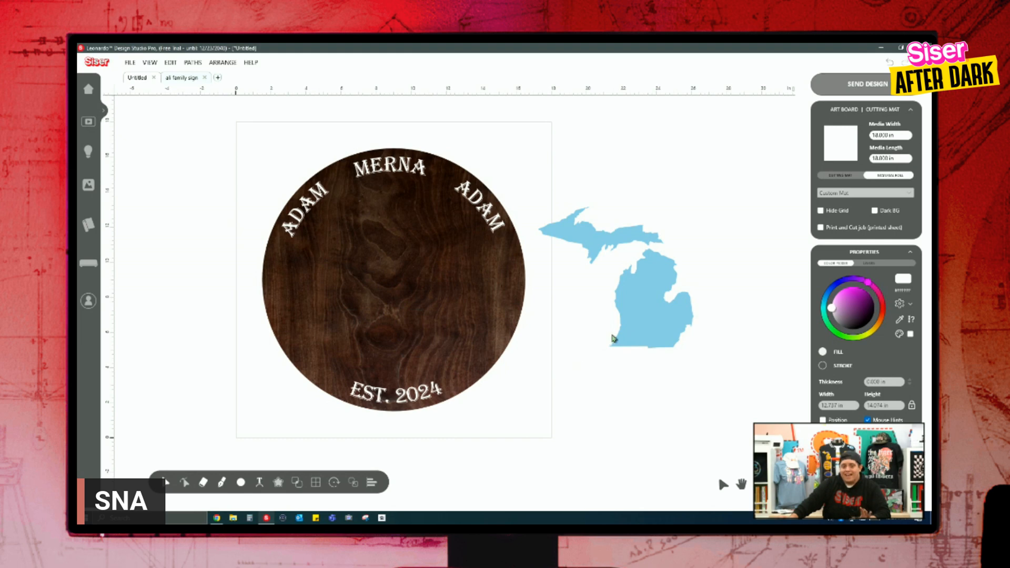
# Unlock the Wood Sign image and select the wood circle on the artboard.
pyautogui.moveTo(259, 487)
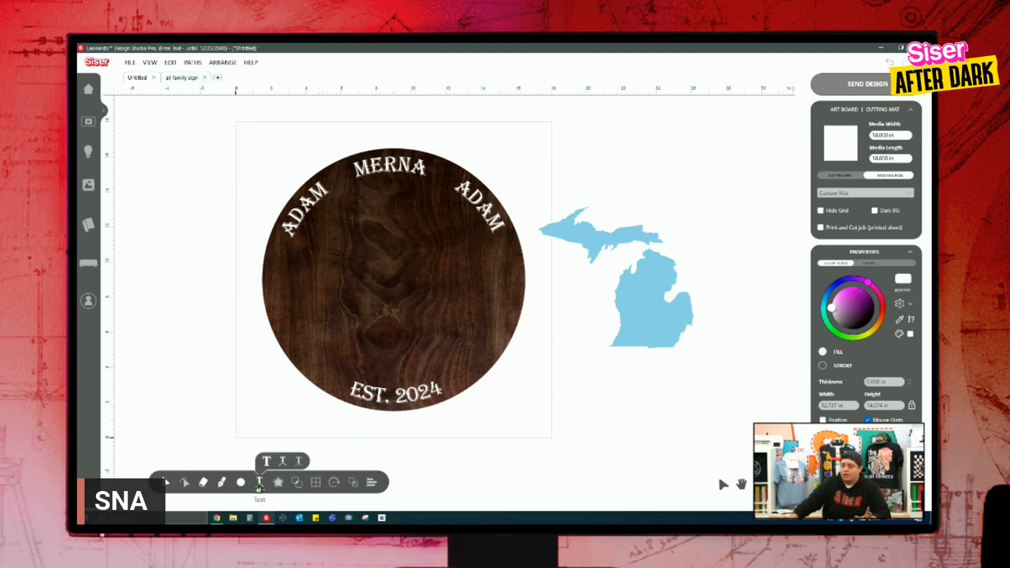
pyautogui.click(872, 263)
pyautogui.click(836, 293)
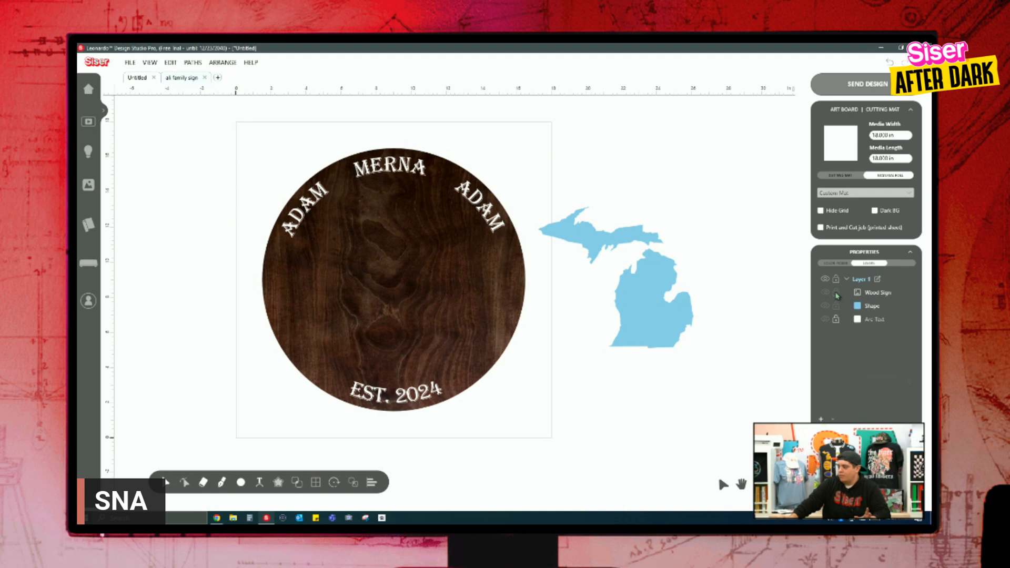
pyautogui.click(478, 334)
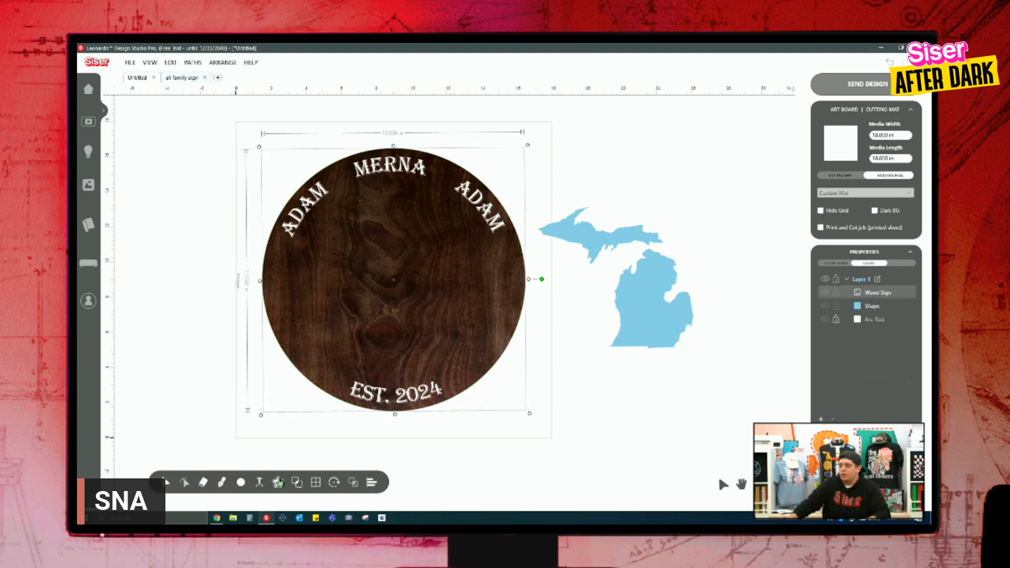
# Start a Rhinestones border on the wood circle, compare the SS 60 and SS 55 stones, and set the size to SS 50.
pyautogui.moveTo(273, 488)
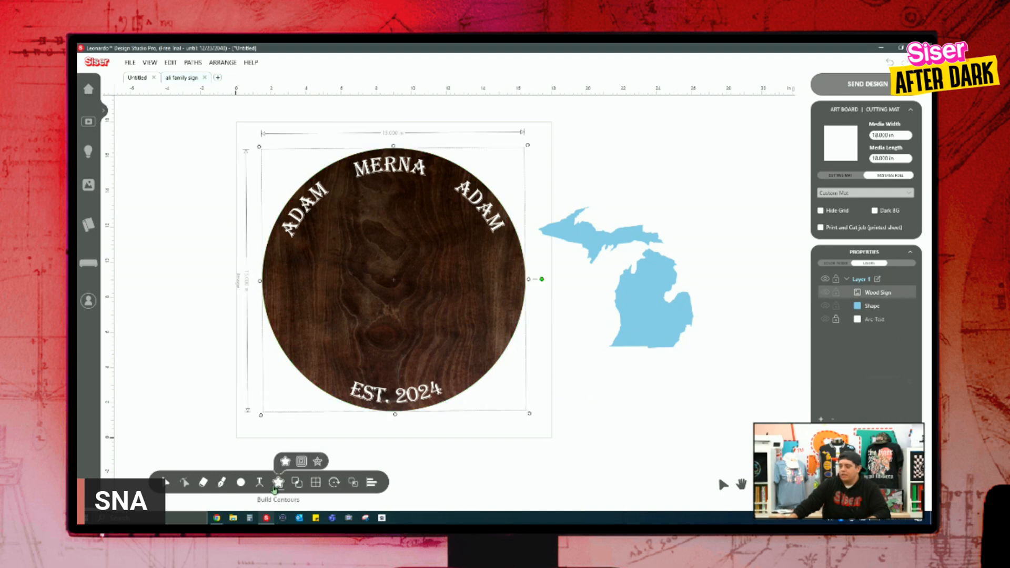
pyautogui.click(317, 462)
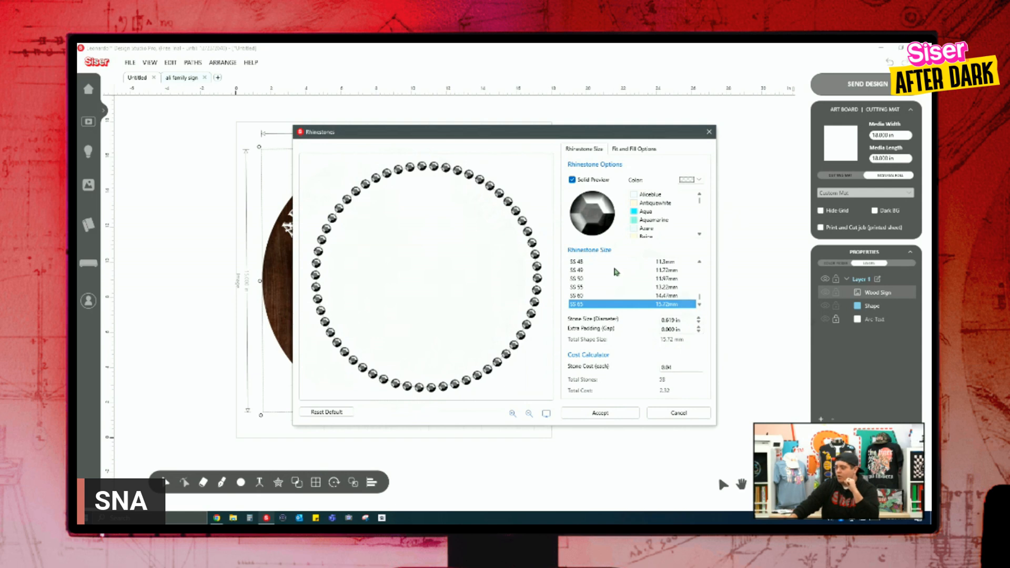
pyautogui.click(610, 296)
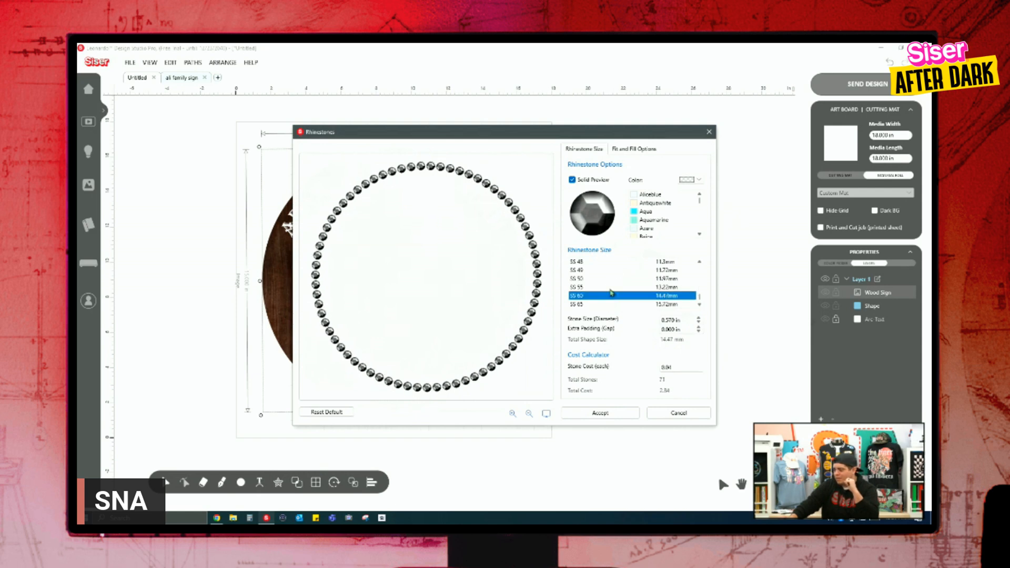
pyautogui.click(610, 287)
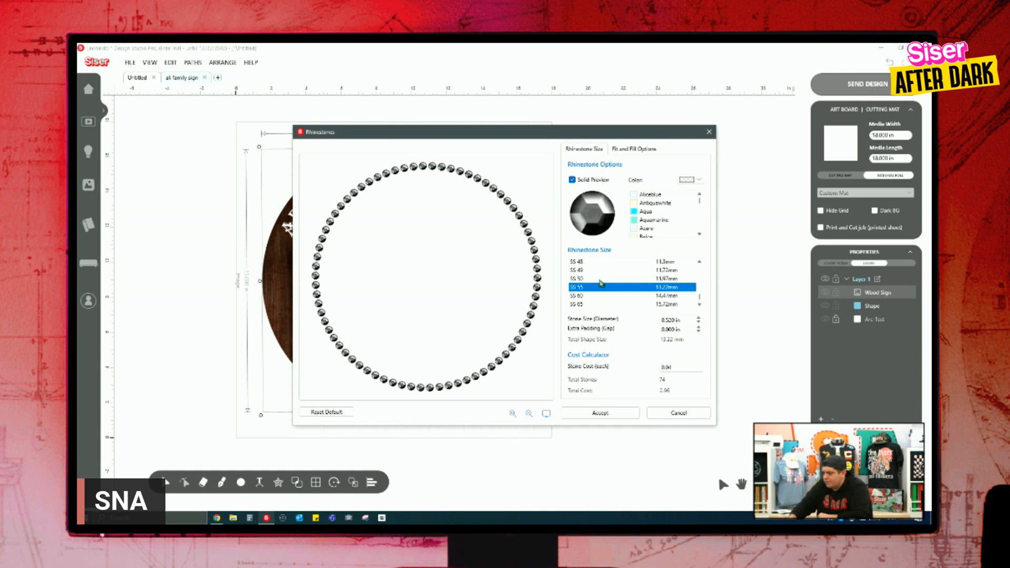
pyautogui.click(600, 280)
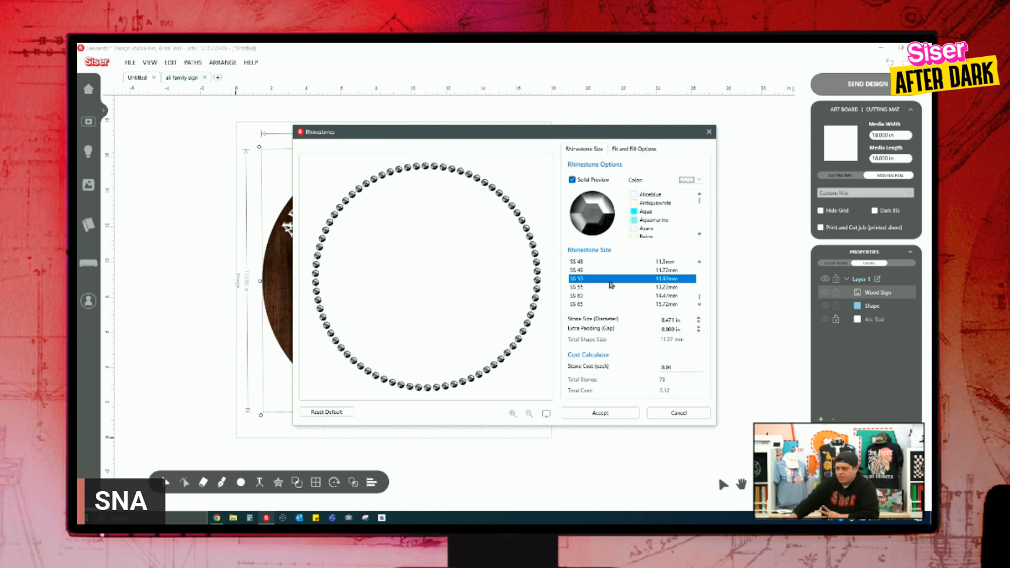
# Set the border-only rhinestone offset to 0.148 in and apply the stones around the wood circle.
pyautogui.click(637, 150)
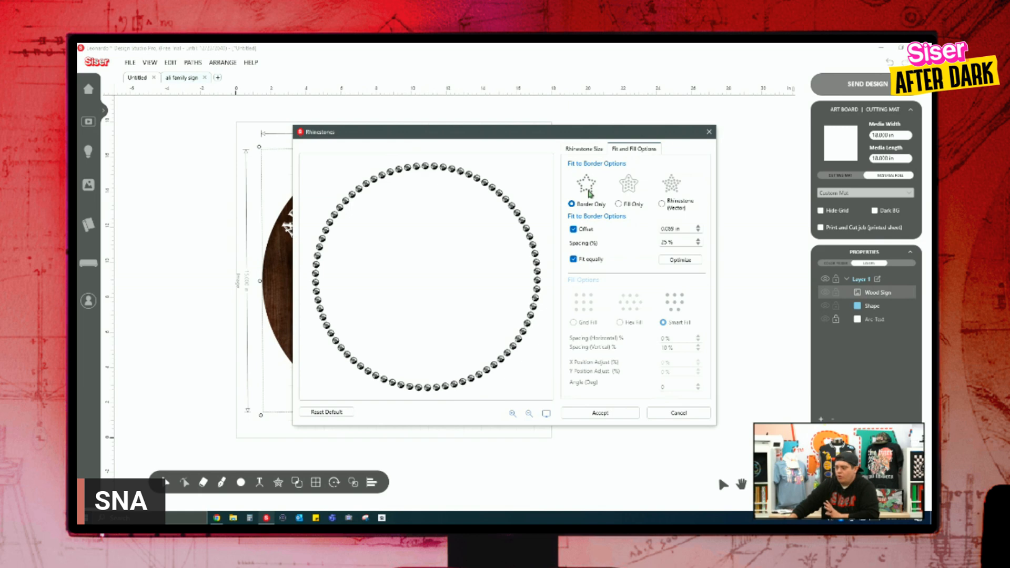
pyautogui.click(582, 154)
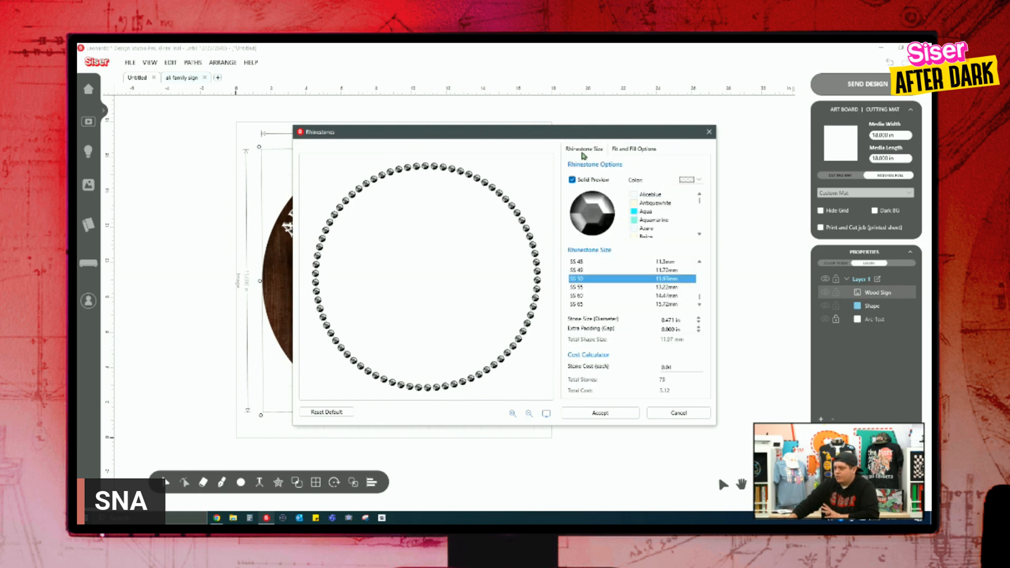
pyautogui.click(636, 151)
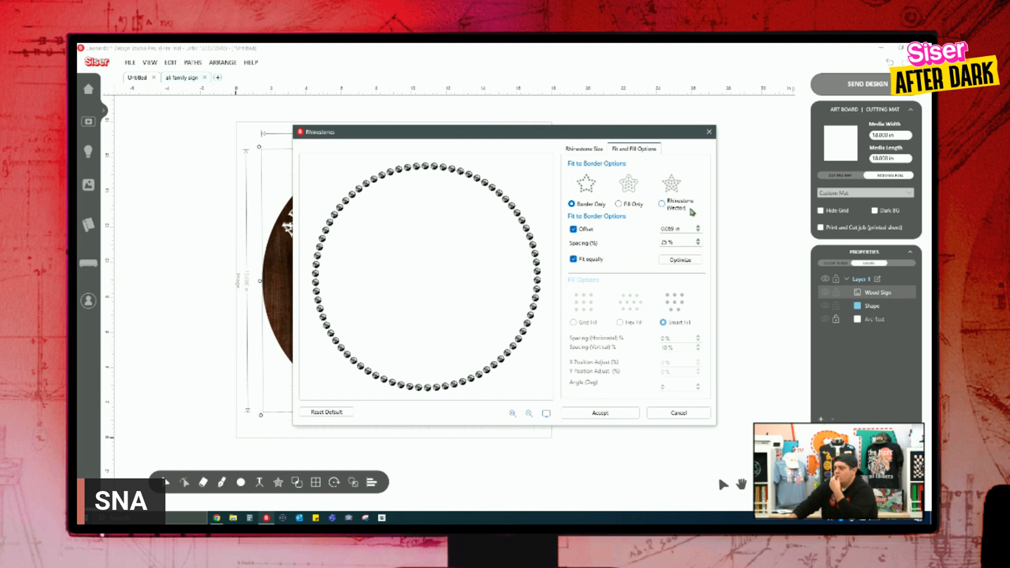
pyautogui.click(698, 232)
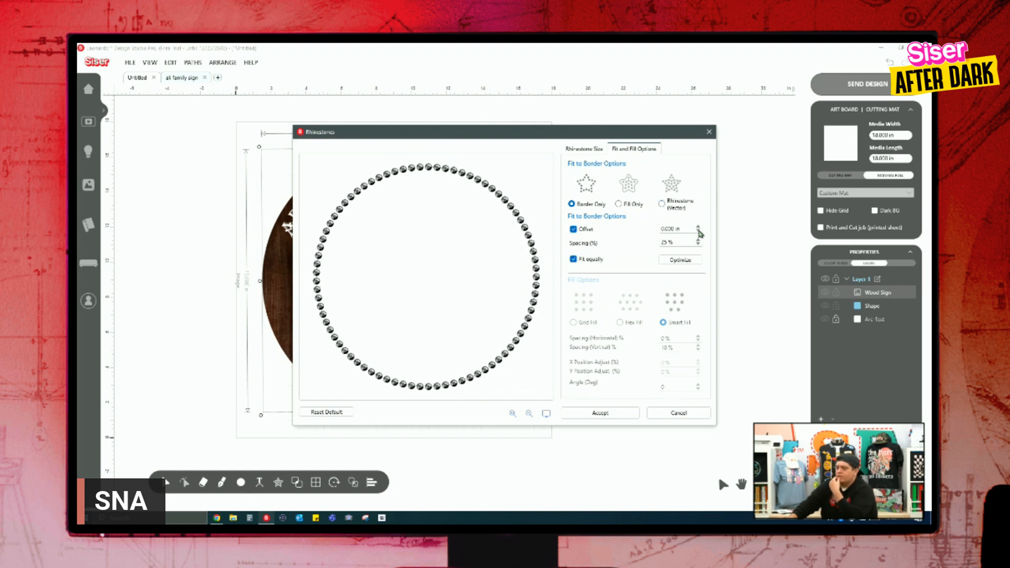
pyautogui.click(699, 228)
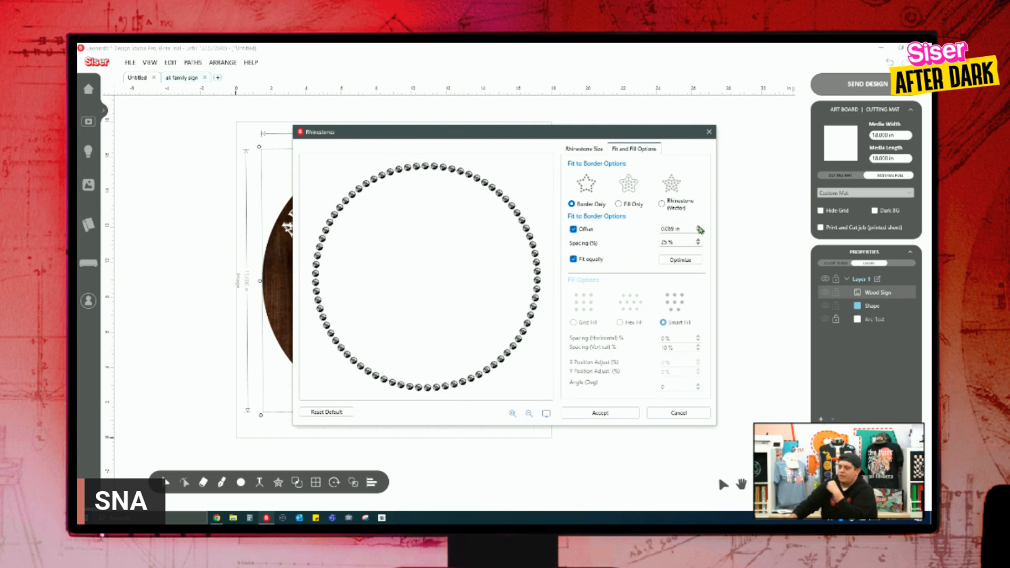
pyautogui.click(699, 228)
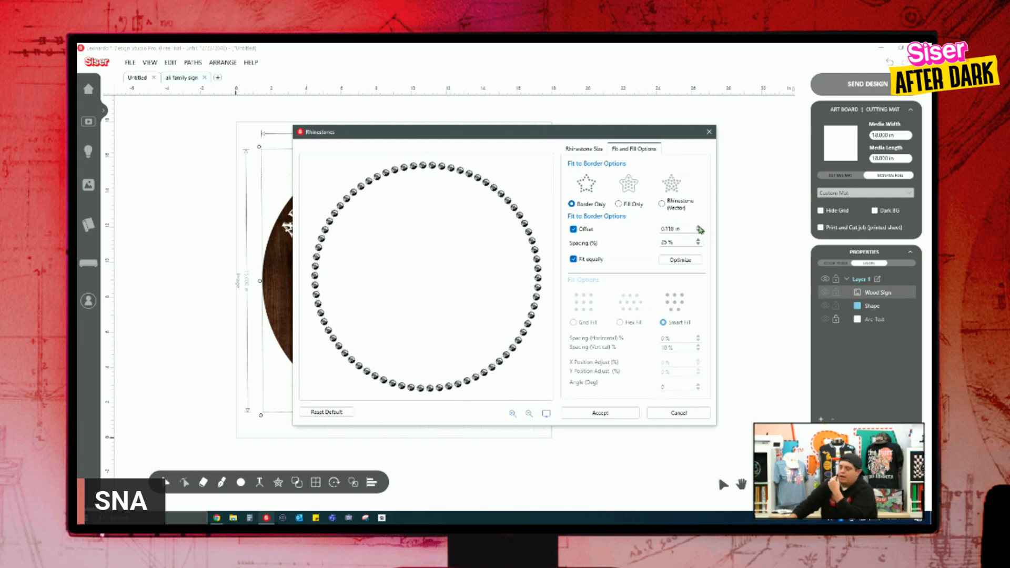
pyautogui.click(699, 228)
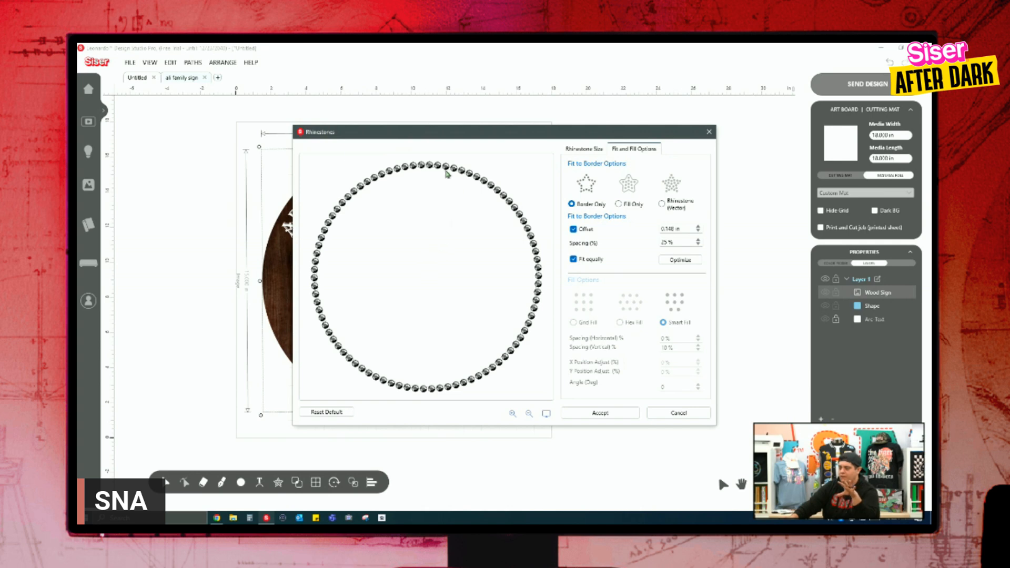
pyautogui.click(600, 413)
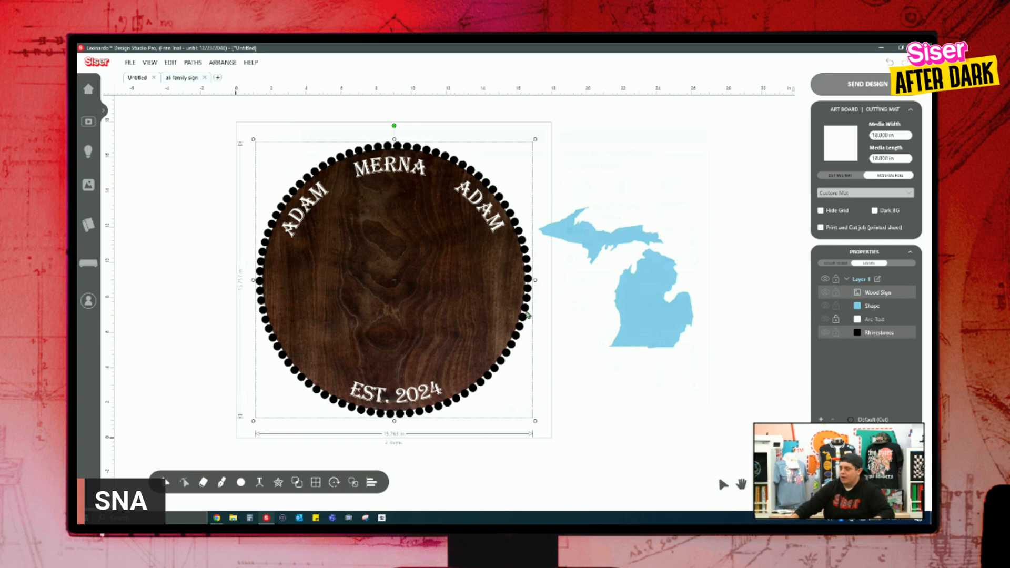
# Try to move the rhinestone ring on its own, shifting it down and to the left off the wood circle.
pyautogui.moveTo(528, 312); pyautogui.dragTo(509, 321)
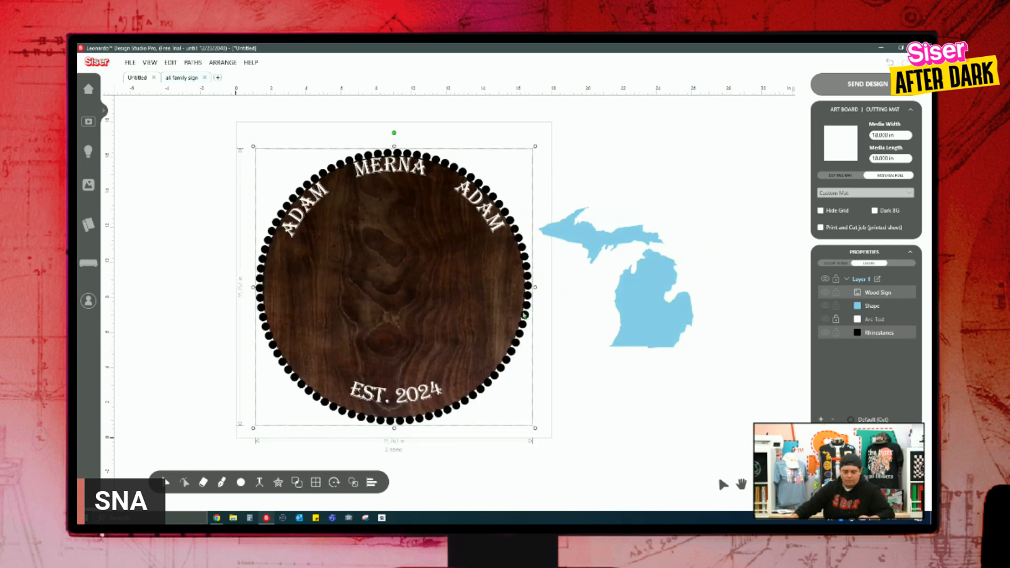
pyautogui.click(590, 352)
pyautogui.click(531, 294)
pyautogui.moveTo(530, 293); pyautogui.dragTo(517, 299)
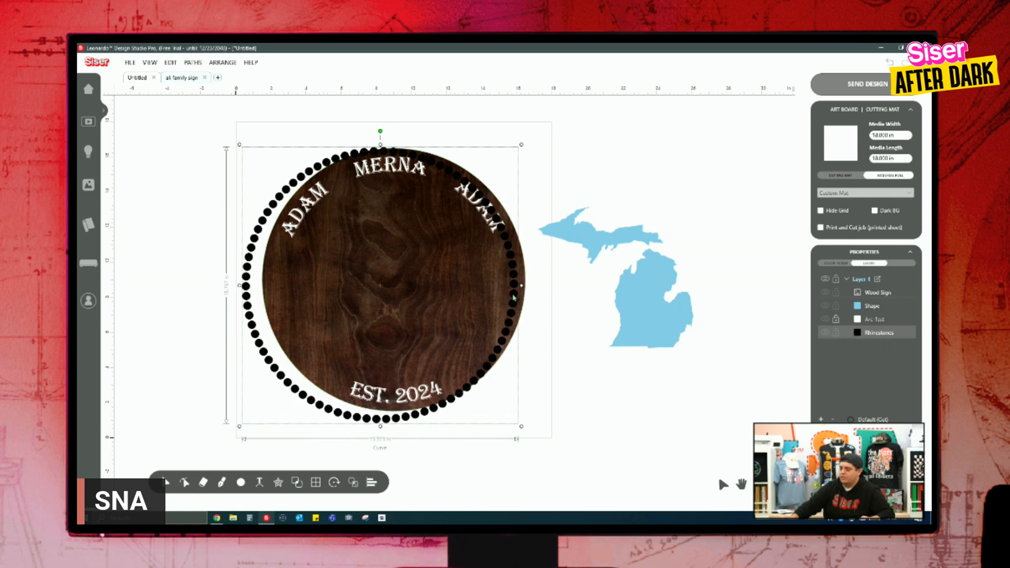
# Recolour the rhinestone ring's fill bright magenta and compare the design with the ali family sign document.
pyautogui.click(840, 263)
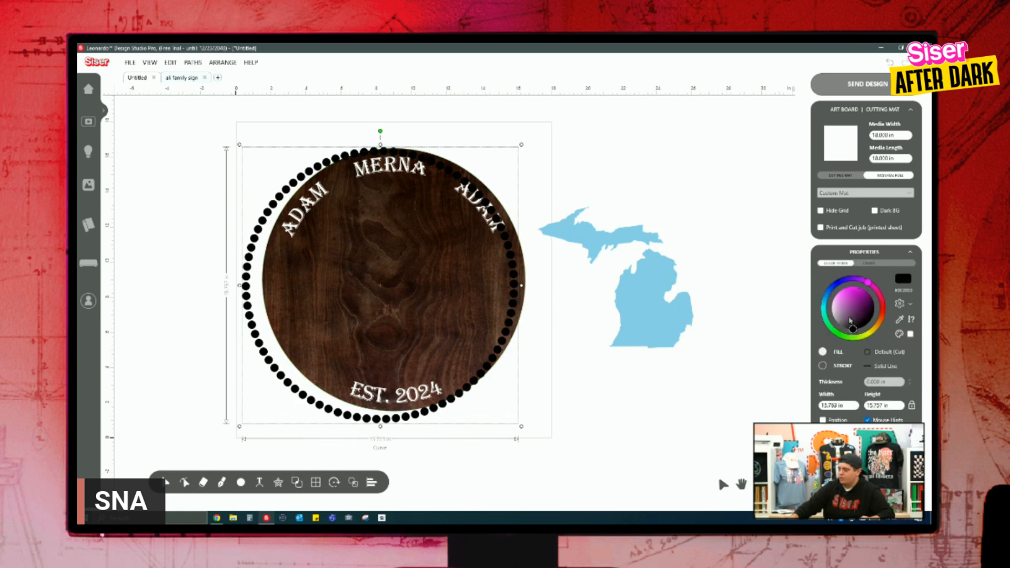
pyautogui.moveTo(854, 332); pyautogui.dragTo(855, 287)
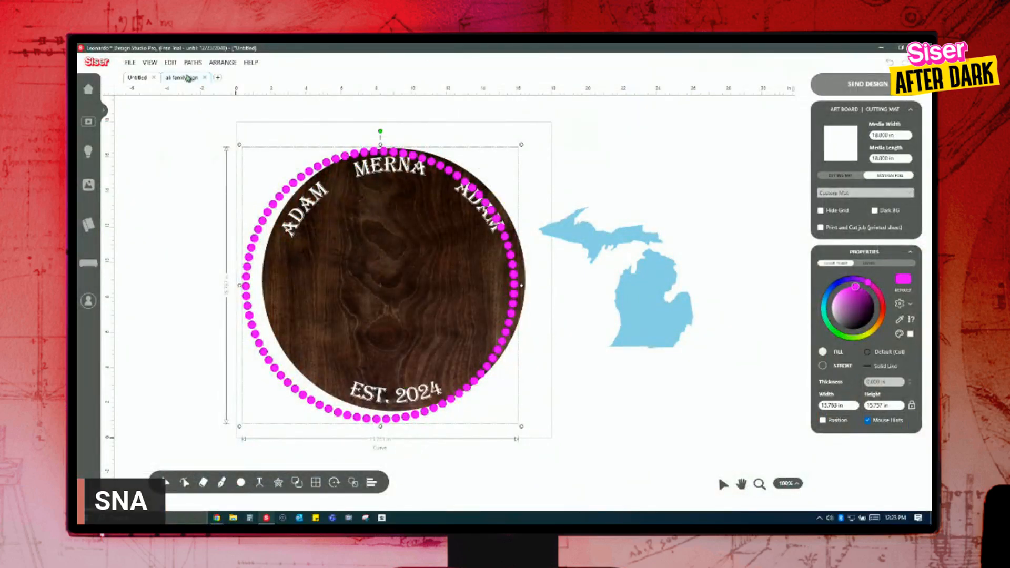
pyautogui.click(188, 77)
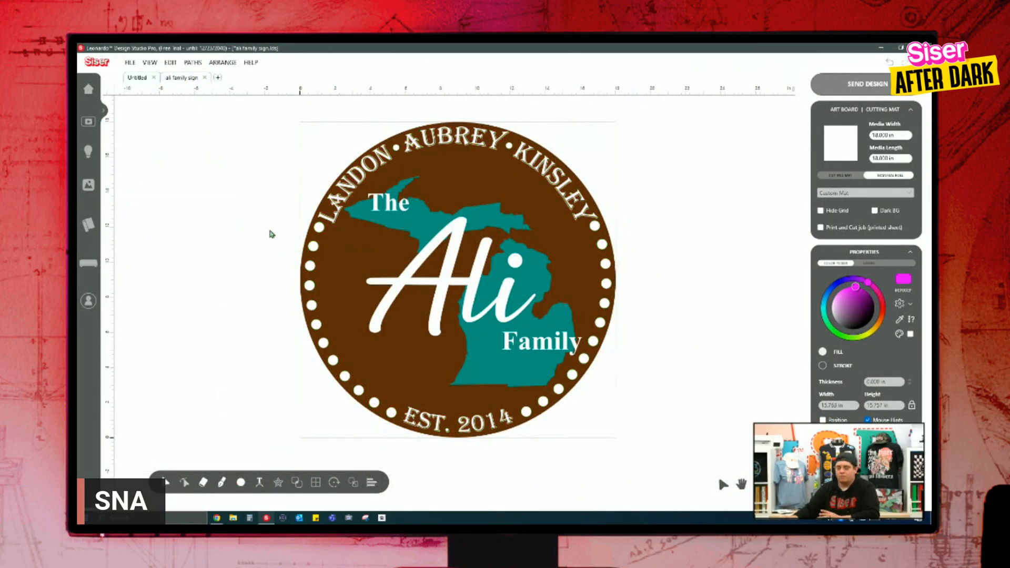
pyautogui.click(136, 78)
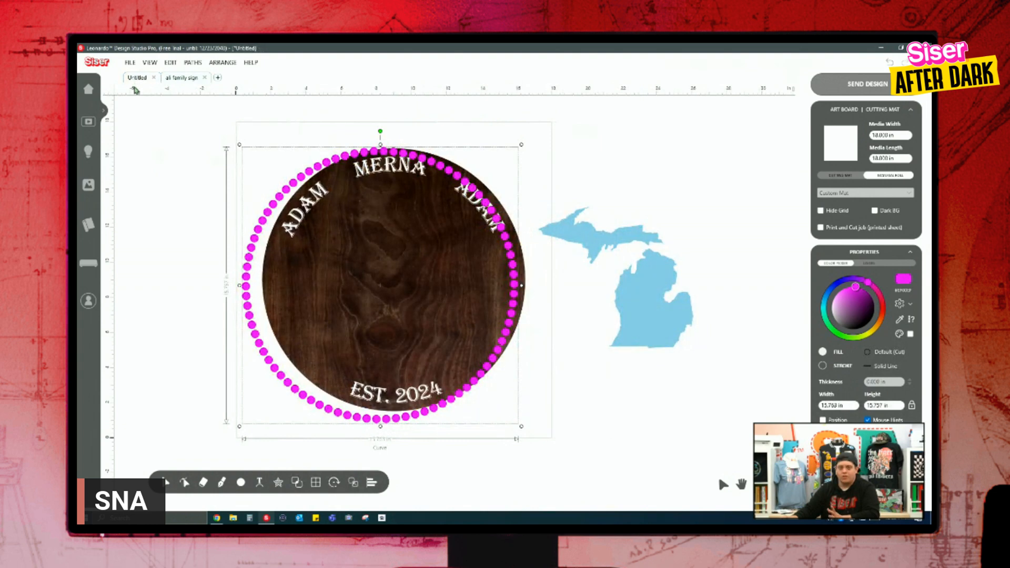
# Lock the Wood Sign image and return the rhinestone ring to its centred position around the wood circle.
pyautogui.click(544, 390)
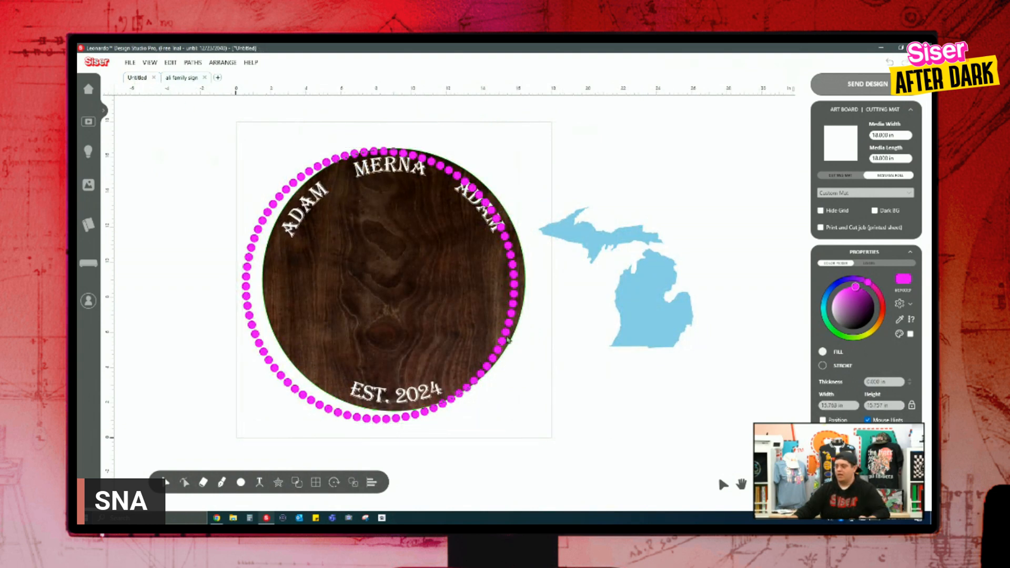
pyautogui.click(508, 339)
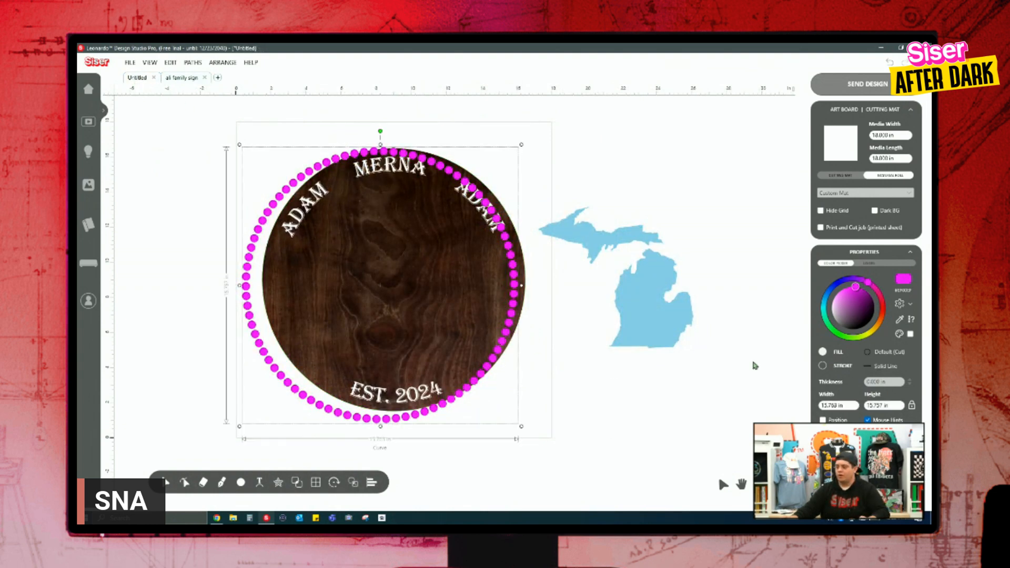
pyautogui.click(877, 263)
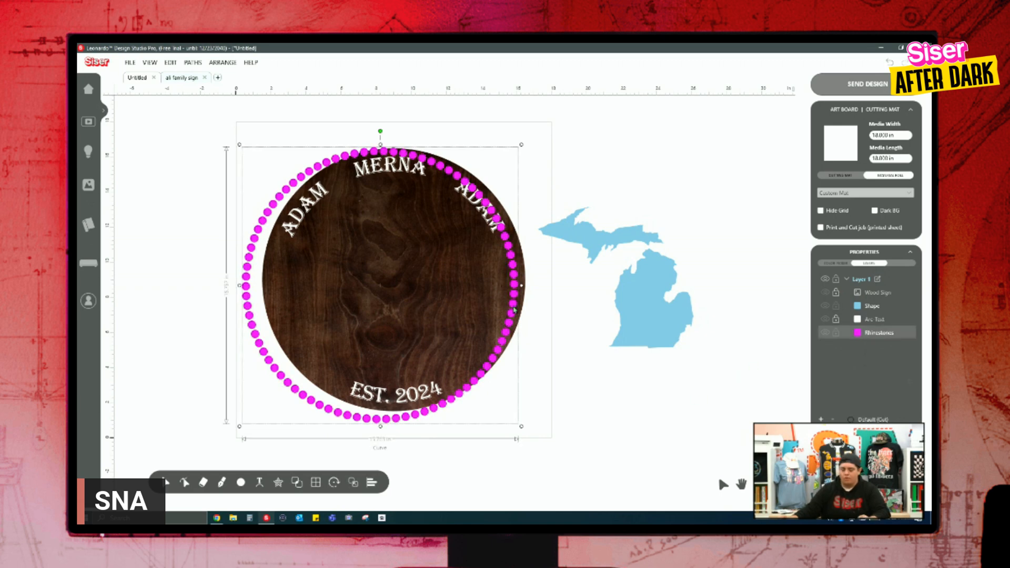
pyautogui.press('Right')
pyautogui.press('Up')
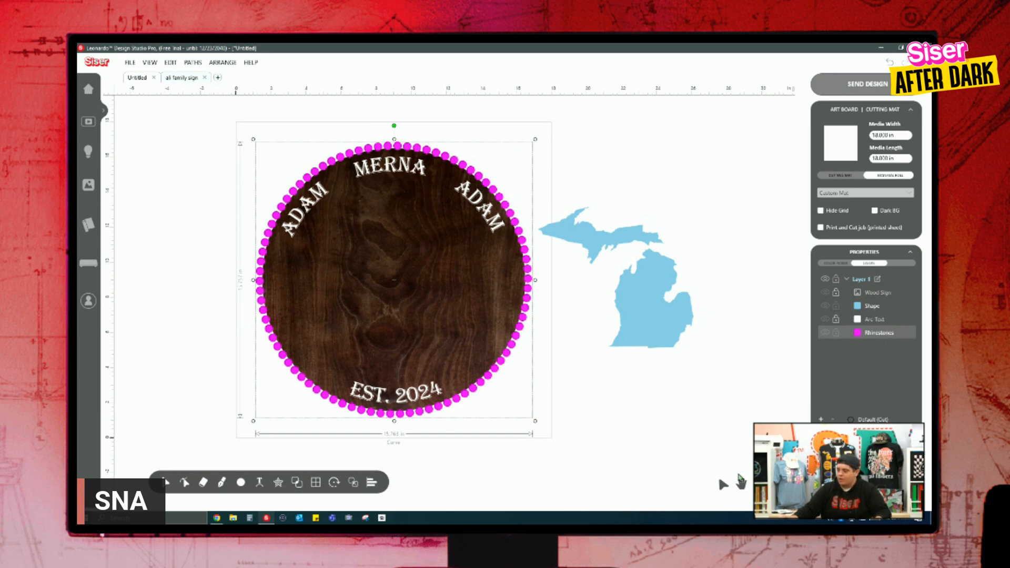
# Scale the rhinestone ring down about its centre to run through the arched names and date, then compare it with the ali family sign.
pyautogui.scroll(2, 397, 296)
pyautogui.scroll(2, 525, 294)
pyautogui.hscroll(-5, 511, 297)
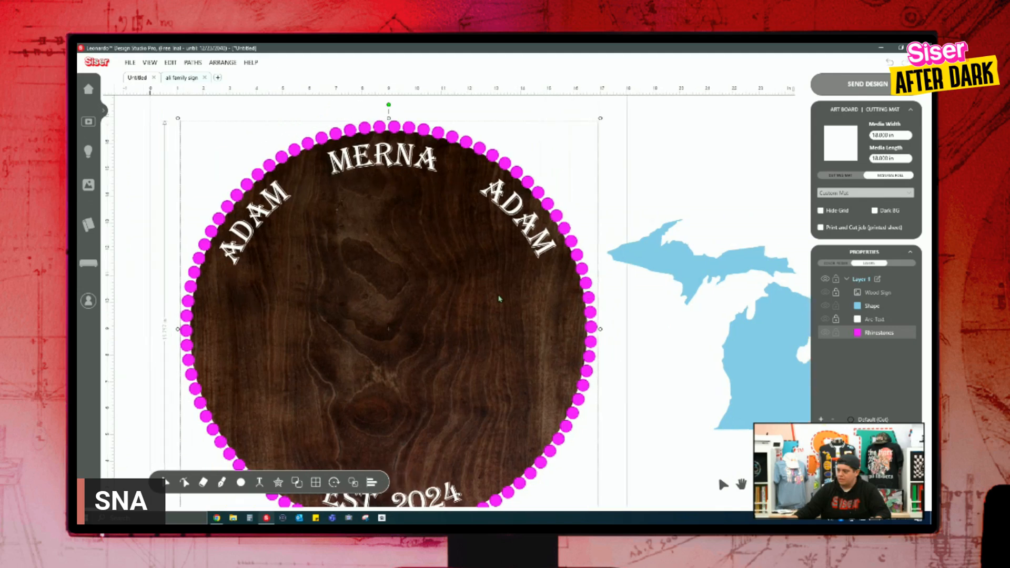
pyautogui.scroll(-1, 552, 324)
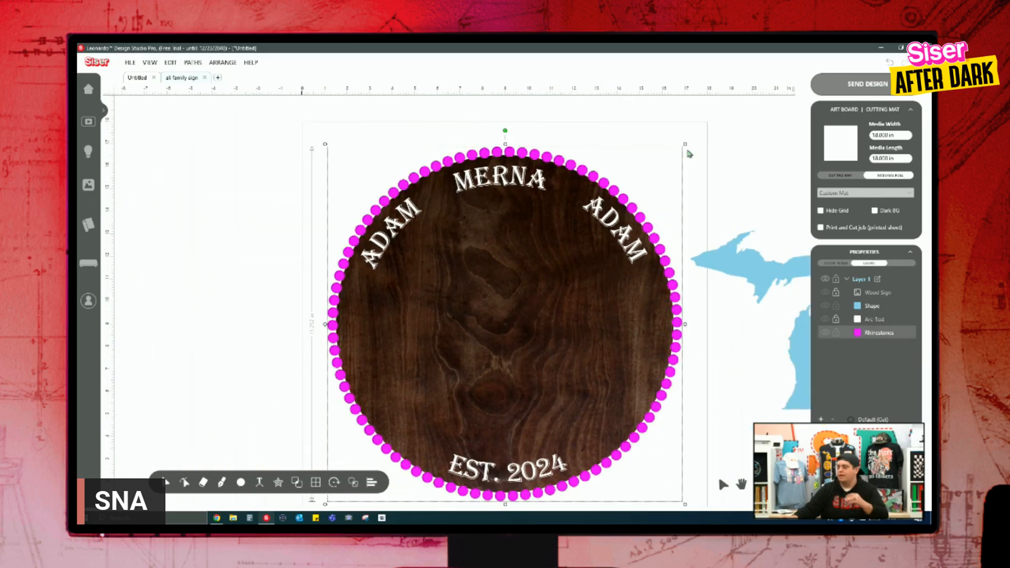
pyautogui.moveTo(687, 150); pyautogui.dragTo(671, 182)
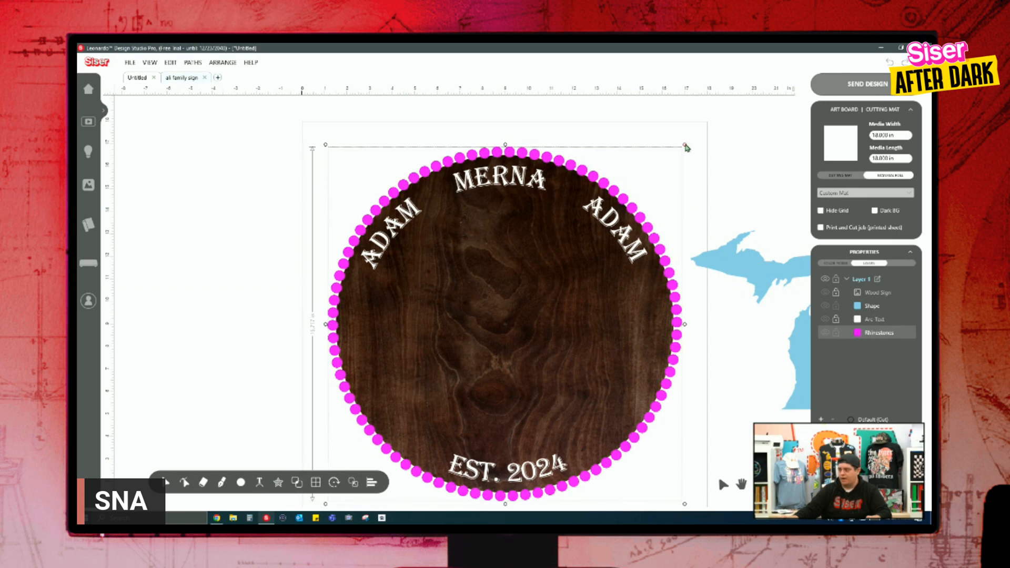
pyautogui.moveTo(685, 143); pyautogui.dragTo(659, 169)
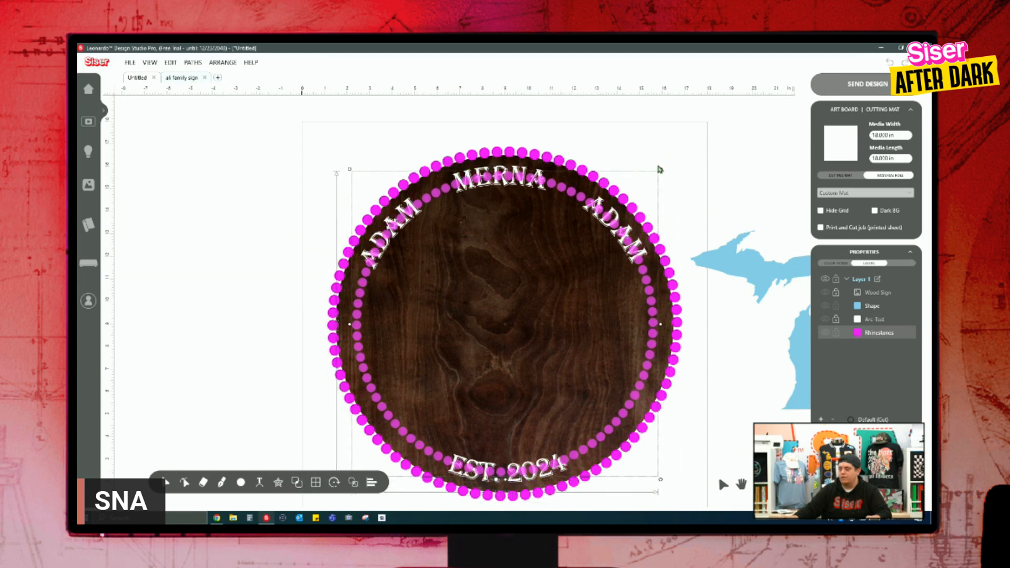
pyautogui.moveTo(658, 169)
pyautogui.mouseDown()
pyautogui.moveTo(690, 145)
pyautogui.moveTo(671, 178)
pyautogui.mouseUp()
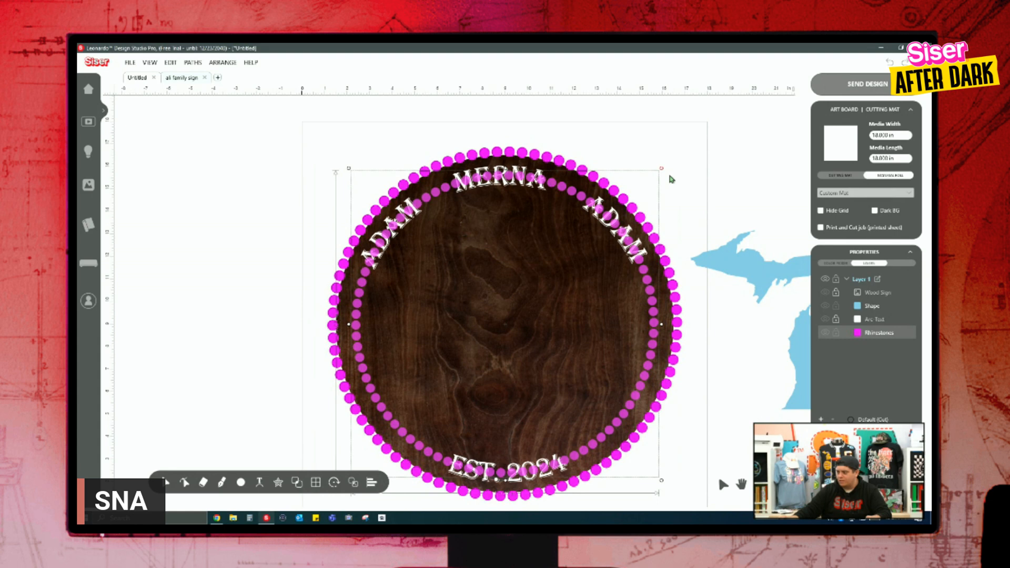
pyautogui.moveTo(671, 179); pyautogui.dragTo(671, 178)
pyautogui.click(700, 158)
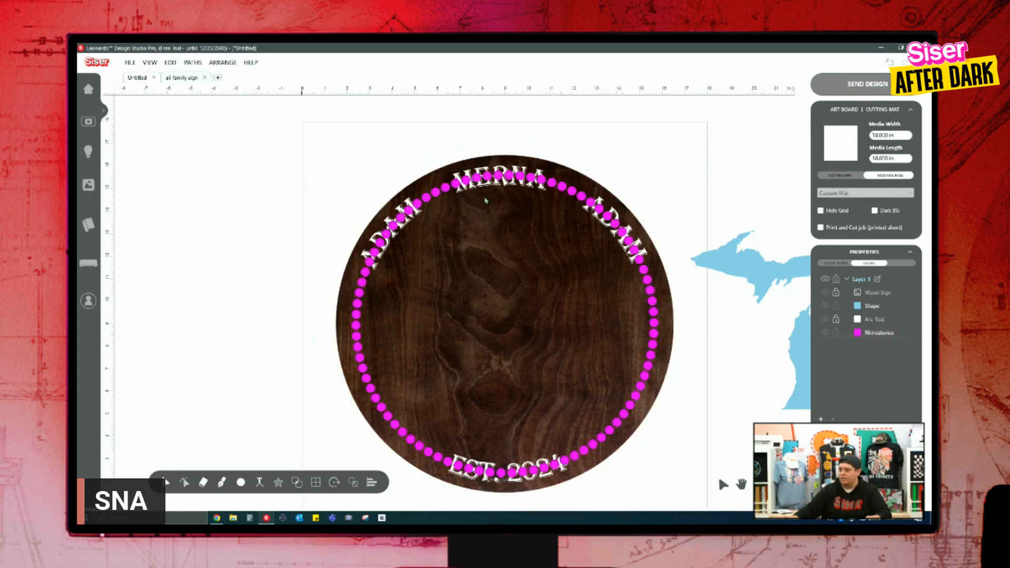
pyautogui.click(184, 80)
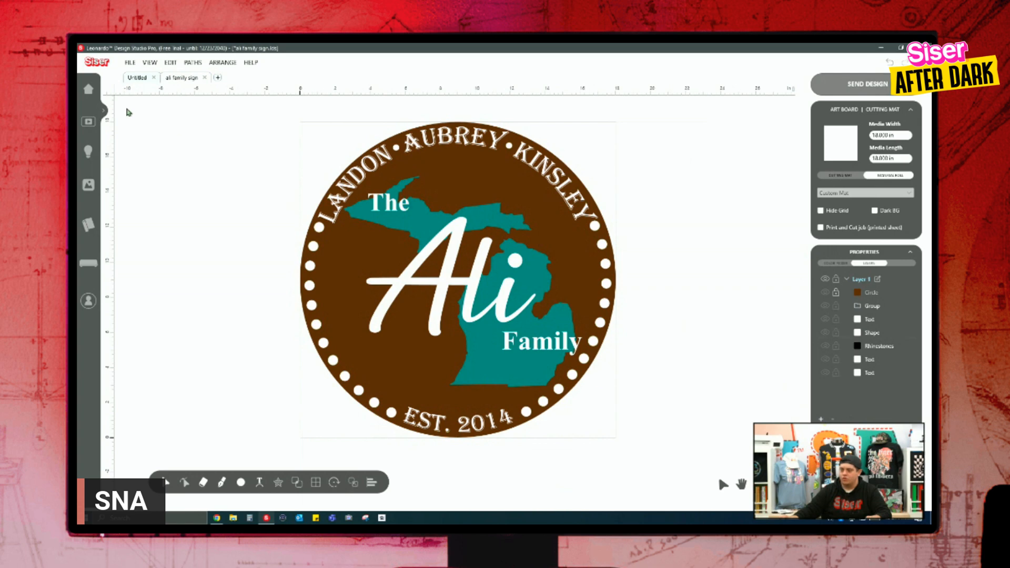
pyautogui.click(131, 79)
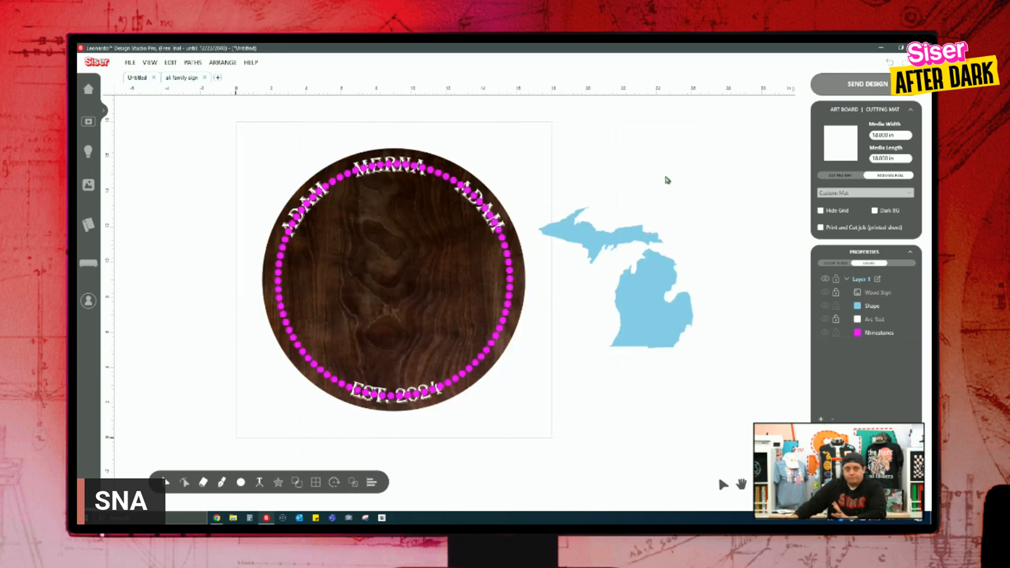
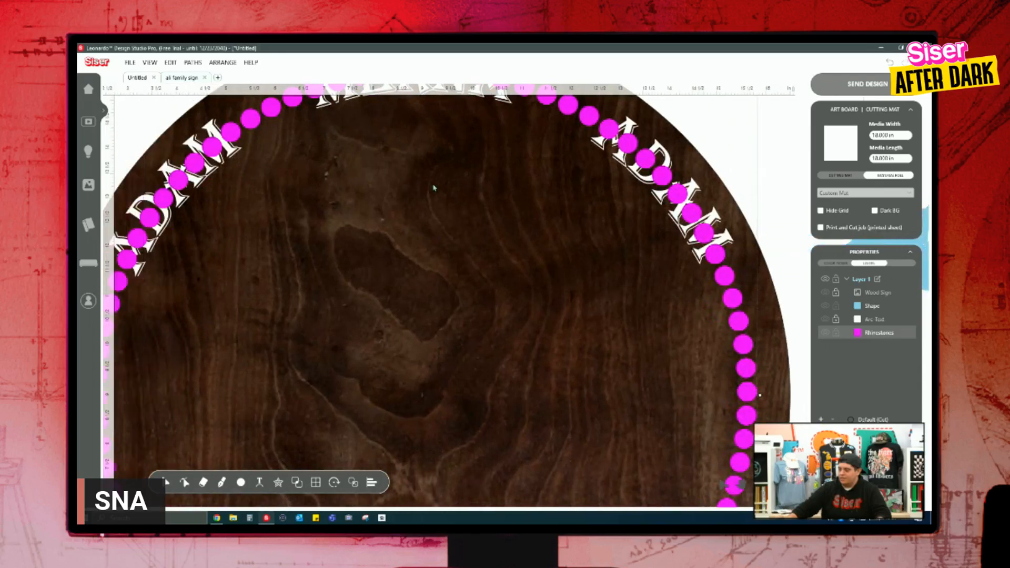
# Ungroup the rhinestone ring's paths into individual stones and look through them in the layer list.
pyautogui.scroll(3, 440, 183)
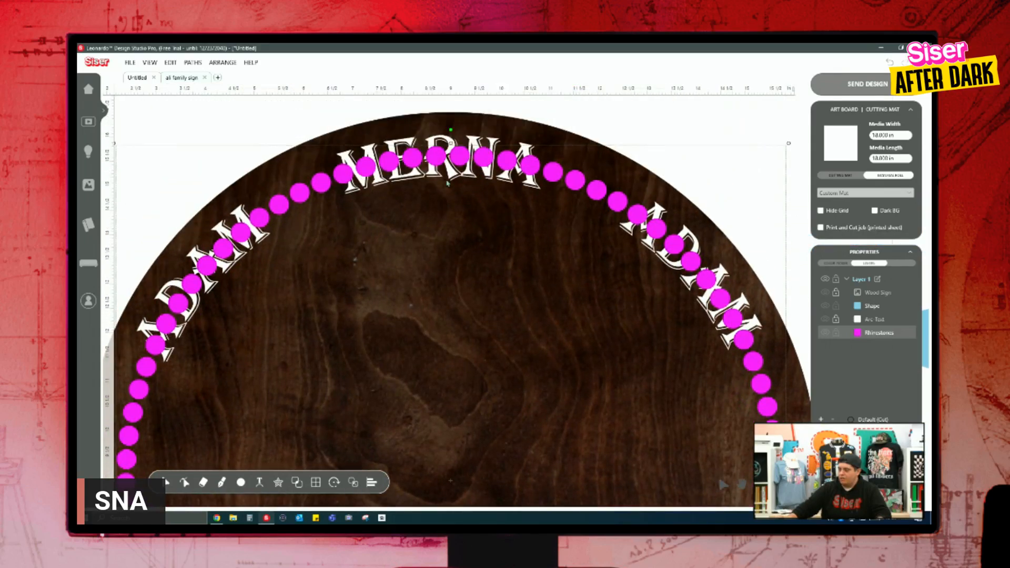
pyautogui.click(690, 114)
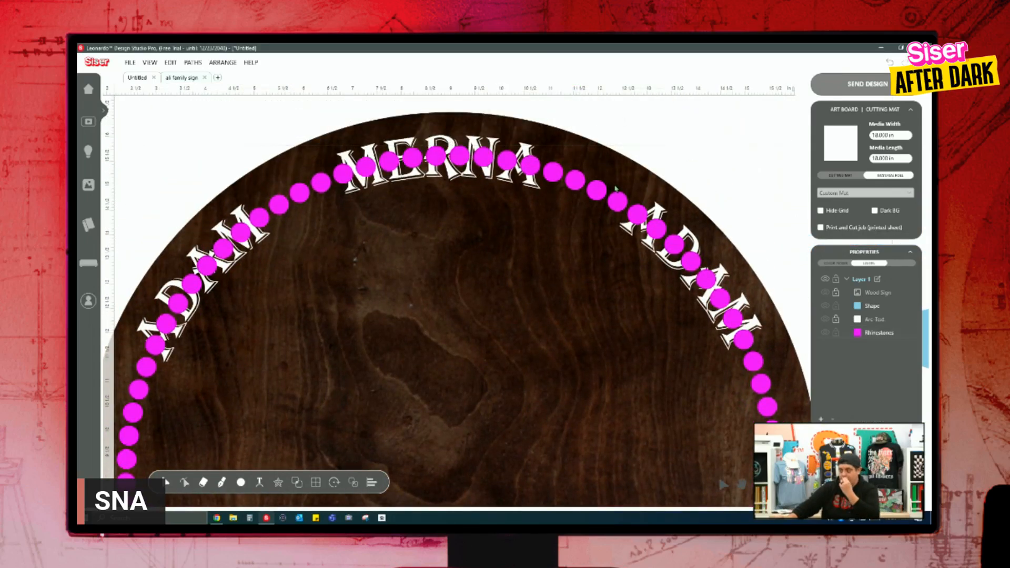
pyautogui.click(597, 193)
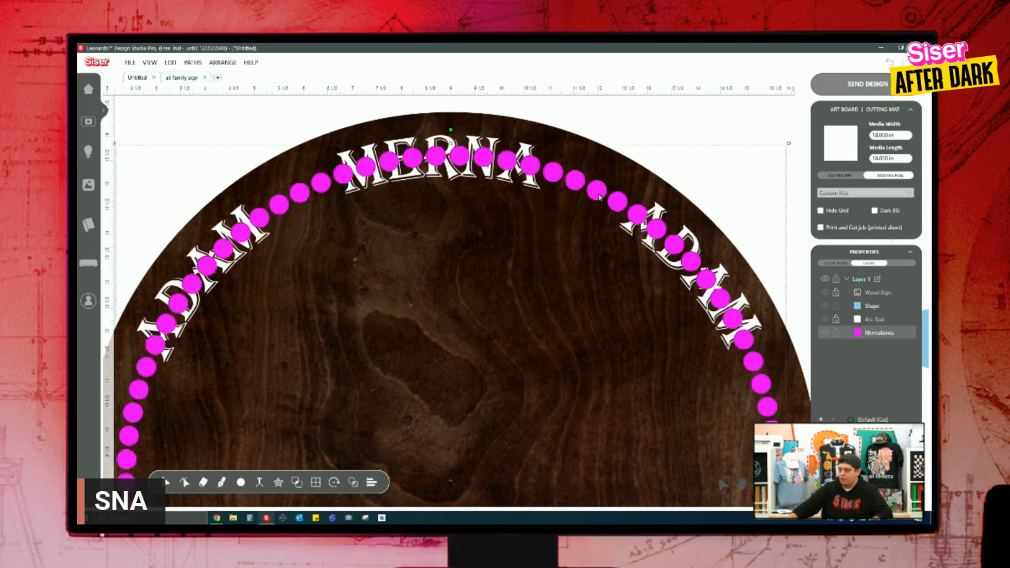
pyautogui.rightClick(600, 197)
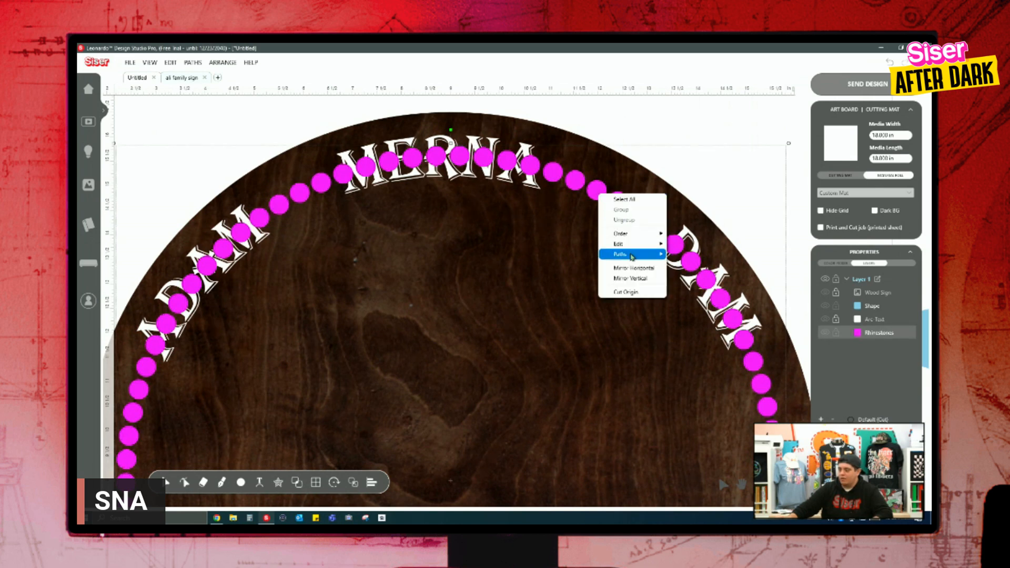
pyautogui.moveTo(632, 255)
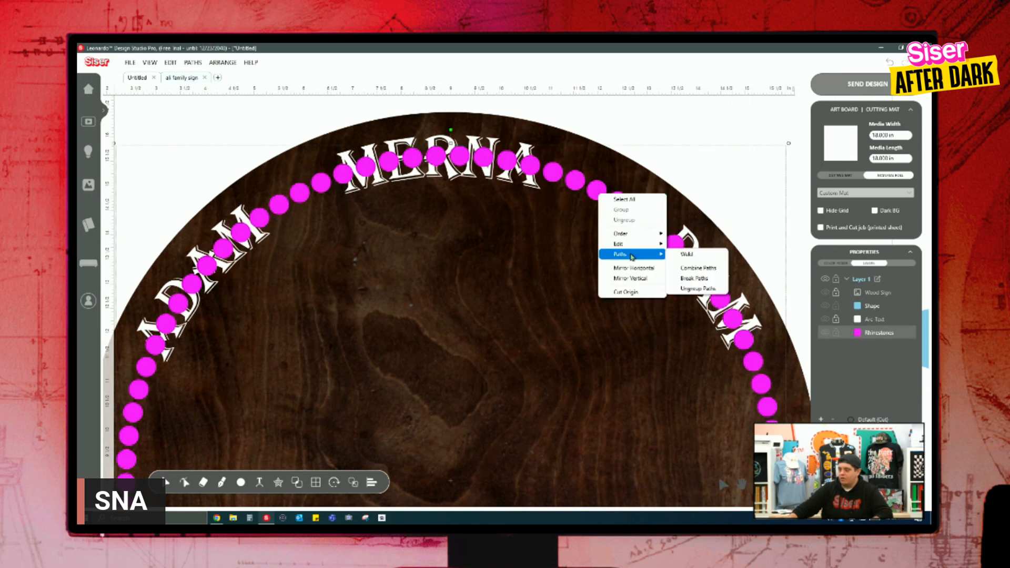
pyautogui.click(698, 289)
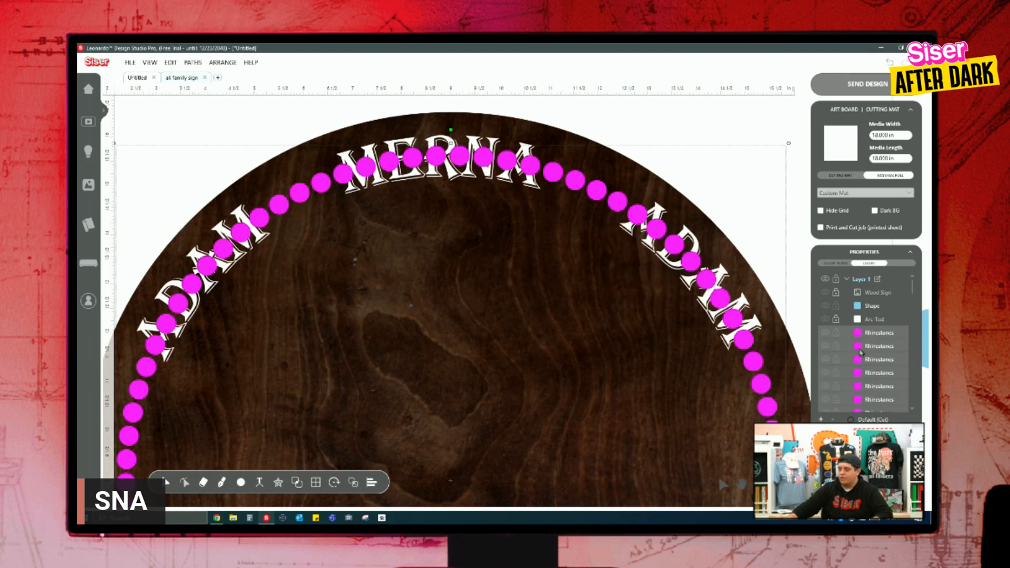
pyautogui.scroll(-1, 885, 339)
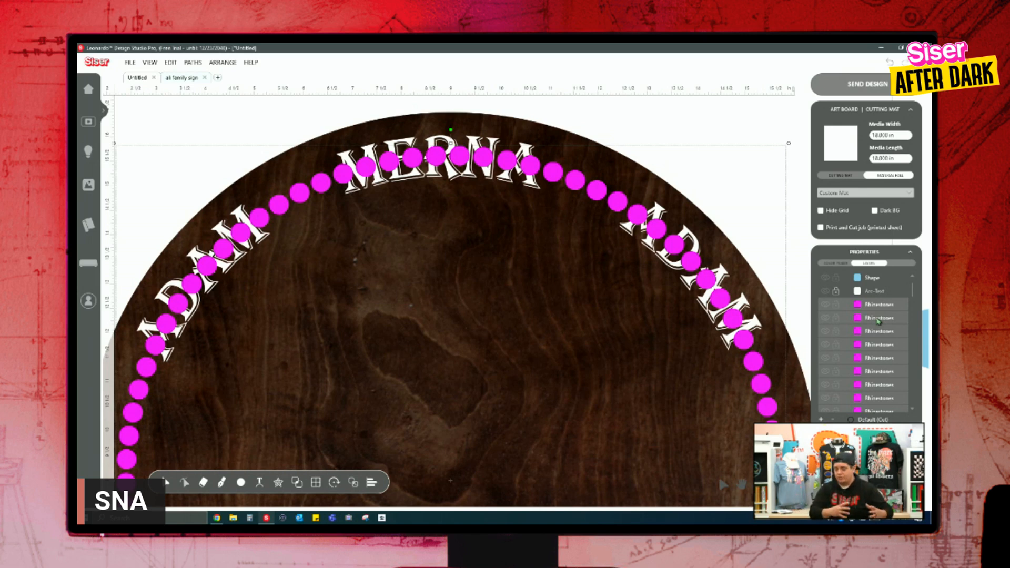
pyautogui.scroll(-1, 879, 321)
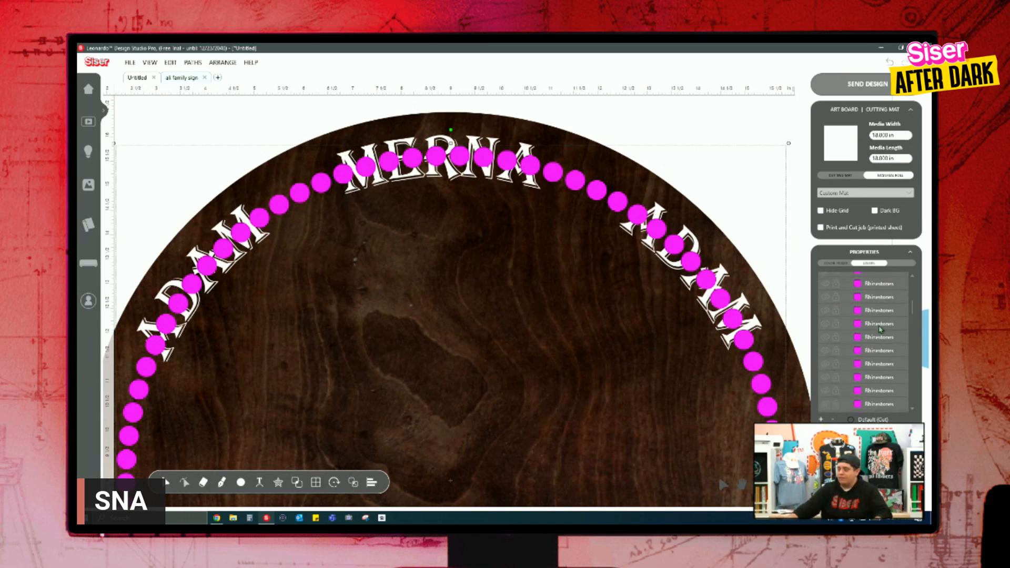
# Check that the stones are separate by selecting one and looking through the rhinestone entries in the layer list.
pyautogui.scroll(1, 881, 339)
pyautogui.scroll(3, 880, 340)
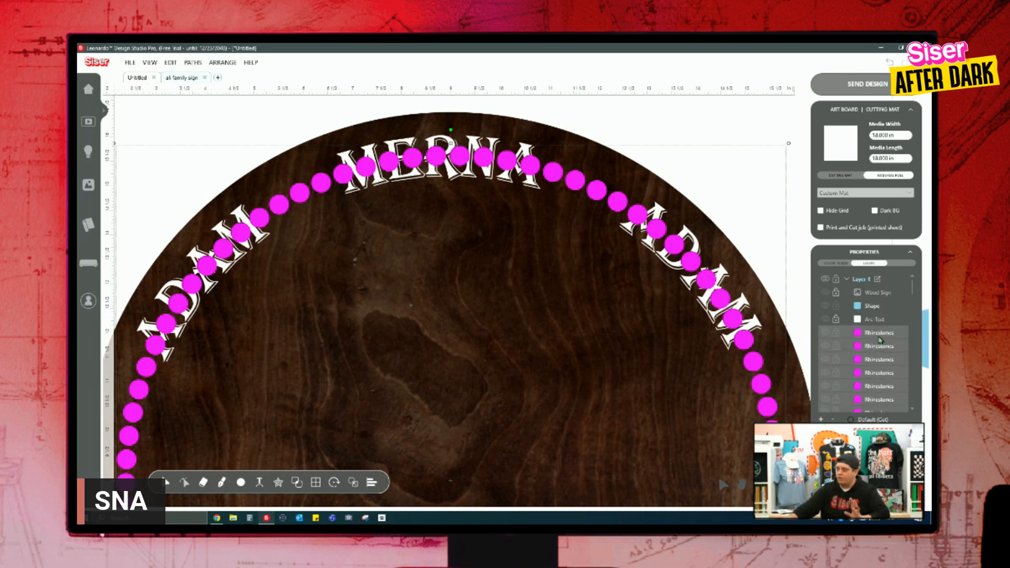
pyautogui.click(904, 338)
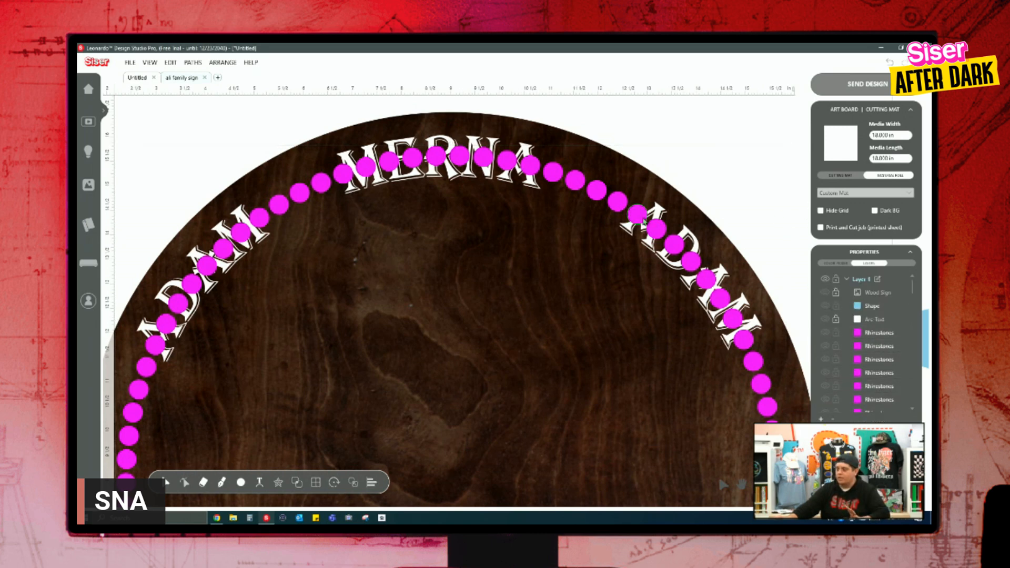
pyautogui.scroll(-5, 900, 347)
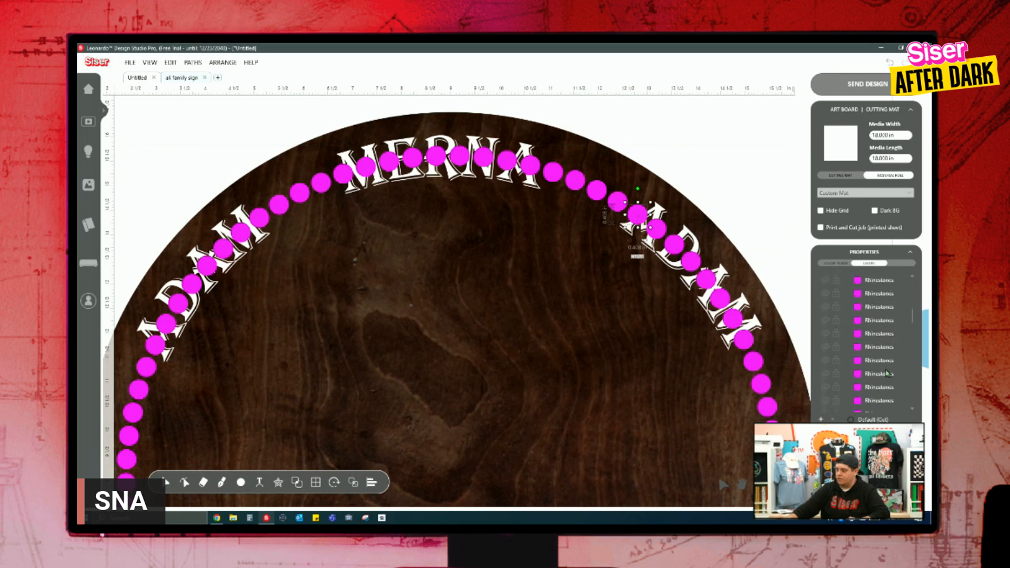
pyautogui.scroll(-3, 888, 372)
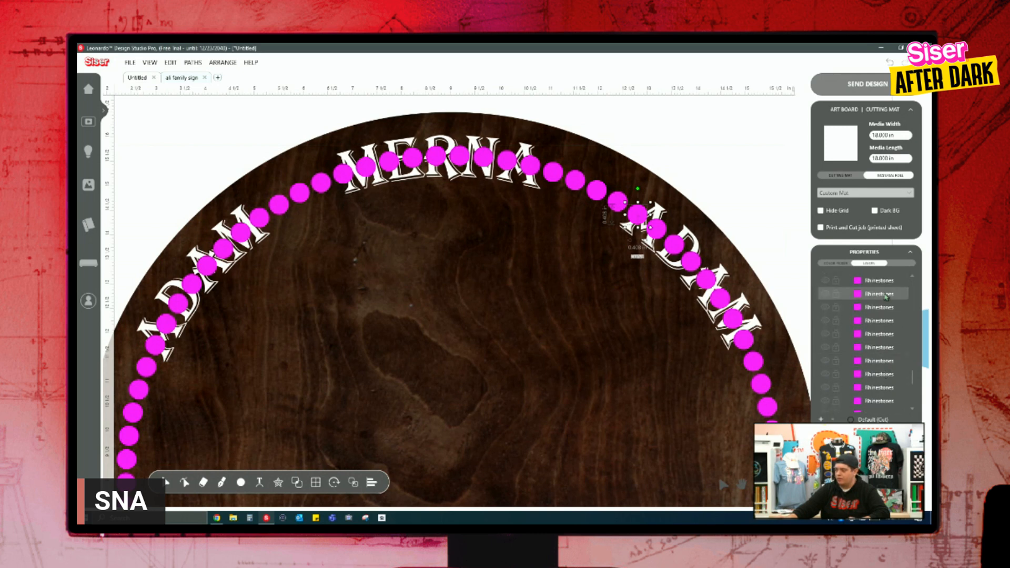
pyautogui.click(758, 187)
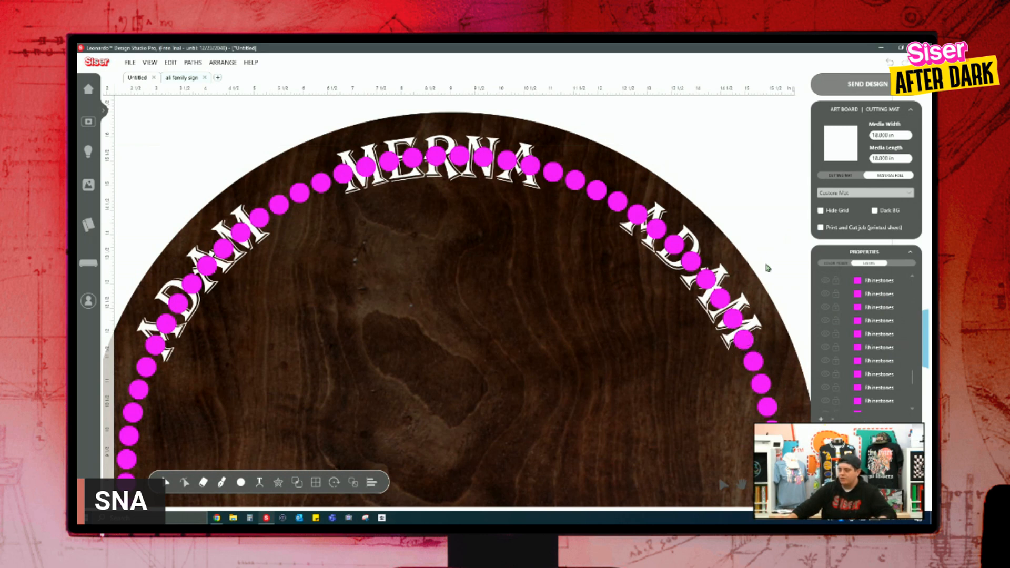
# Delete the rhinestones that cover the two side names, including the stones touching their upper ends.
pyautogui.moveTo(761, 341); pyautogui.dragTo(153, 231)
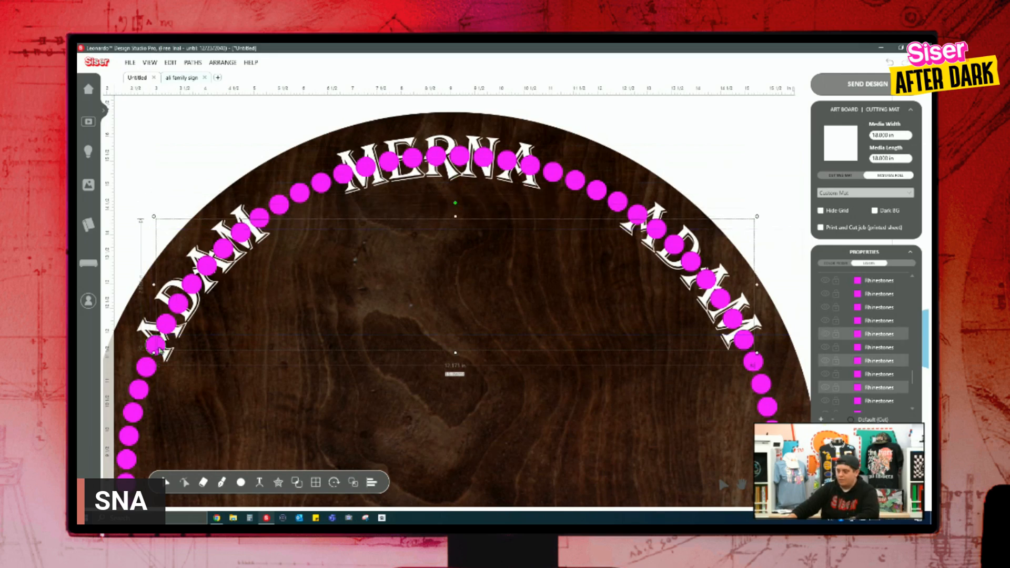
pyautogui.press('Delete')
pyautogui.click(638, 214)
pyautogui.press('Delete')
pyautogui.click(263, 219)
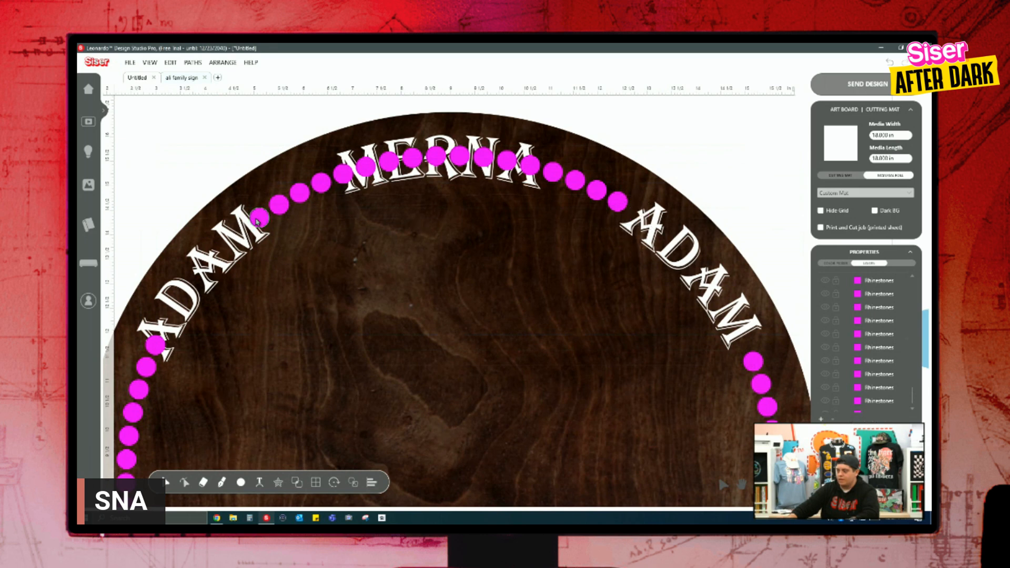
pyautogui.press('Delete')
# Delete the row of rhinestones that runs across the top middle name.
pyautogui.click(342, 179)
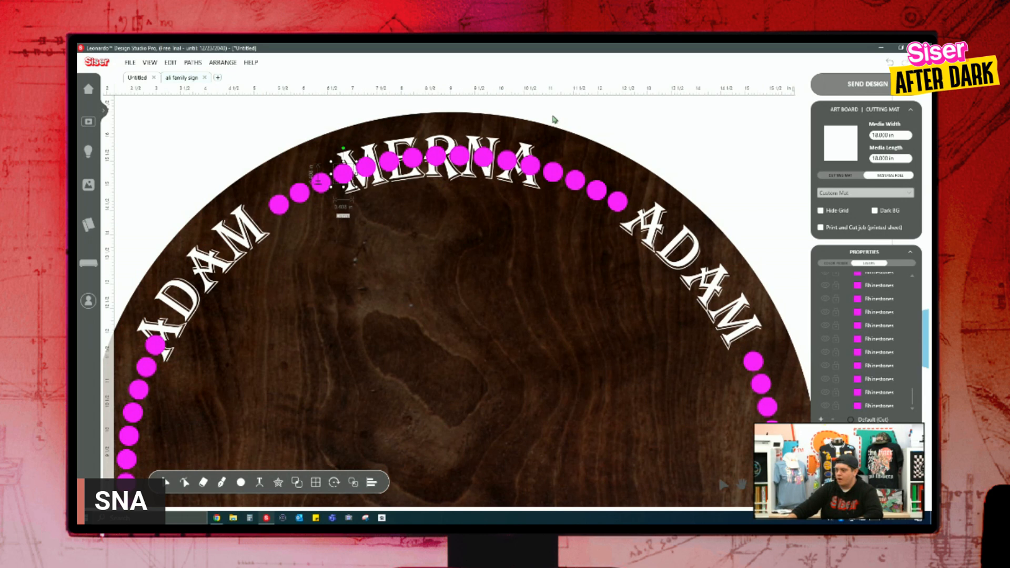
pyautogui.moveTo(542, 115); pyautogui.dragTo(347, 215)
pyautogui.press('Delete')
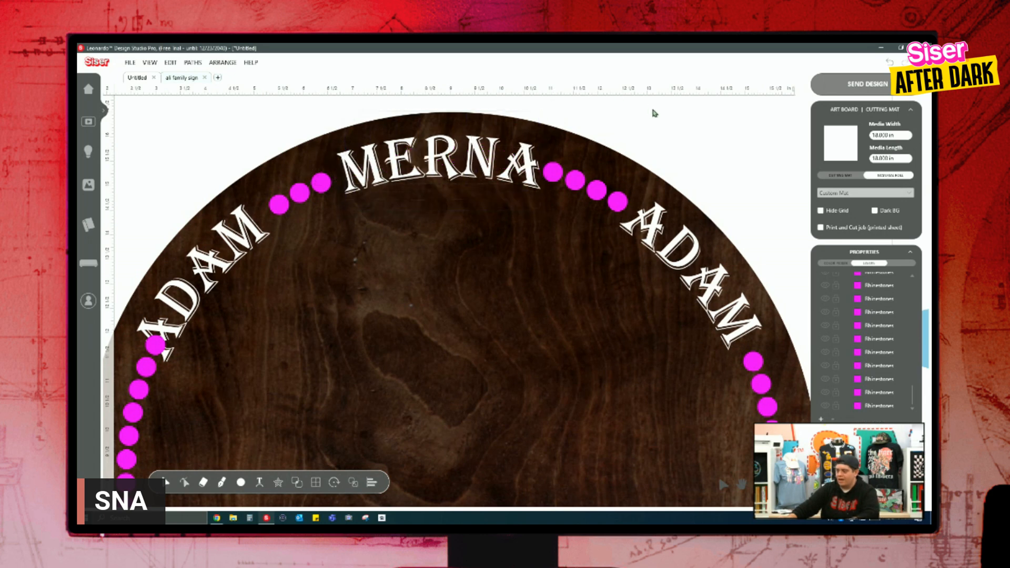
# Delete the spare stones between the arched names and place one remaining stone midway in each of the two gaps.
pyautogui.click(618, 201)
pyautogui.press('Delete')
pyautogui.click(596, 190)
pyautogui.press('Delete')
pyautogui.click(575, 180)
pyautogui.press('Delete')
pyautogui.click(553, 172)
pyautogui.press('Delete')
pyautogui.click(320, 183)
pyautogui.press('Delete')
pyautogui.moveTo(304, 195); pyautogui.dragTo(588, 189)
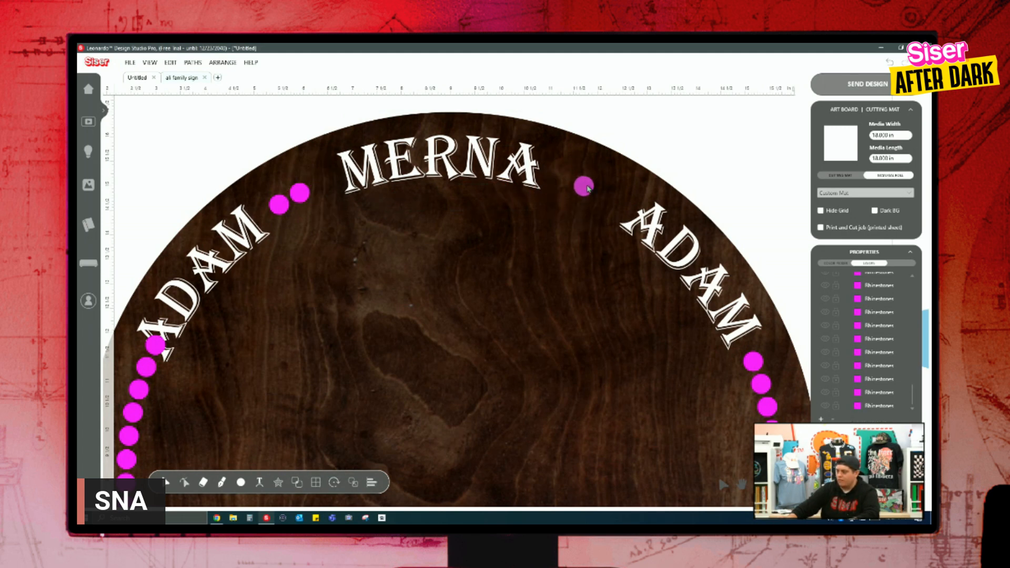
pyautogui.moveTo(289, 202); pyautogui.dragTo(298, 196)
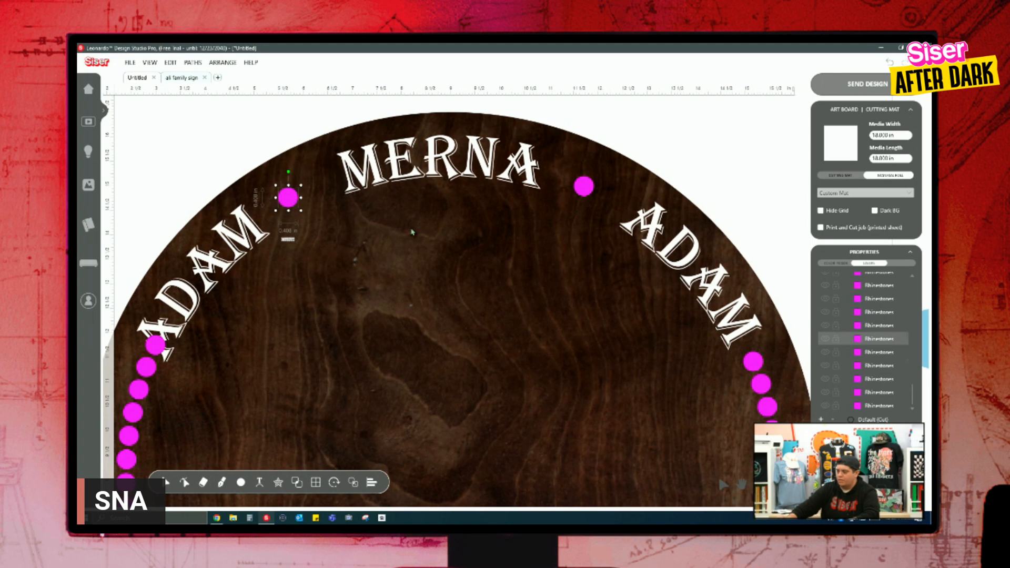
# Delete the stone overlapping the left name's first letter and all the stones covering "EST. 2024".
pyautogui.scroll(-1, 385, 237)
pyautogui.click(156, 316)
pyautogui.press('Delete')
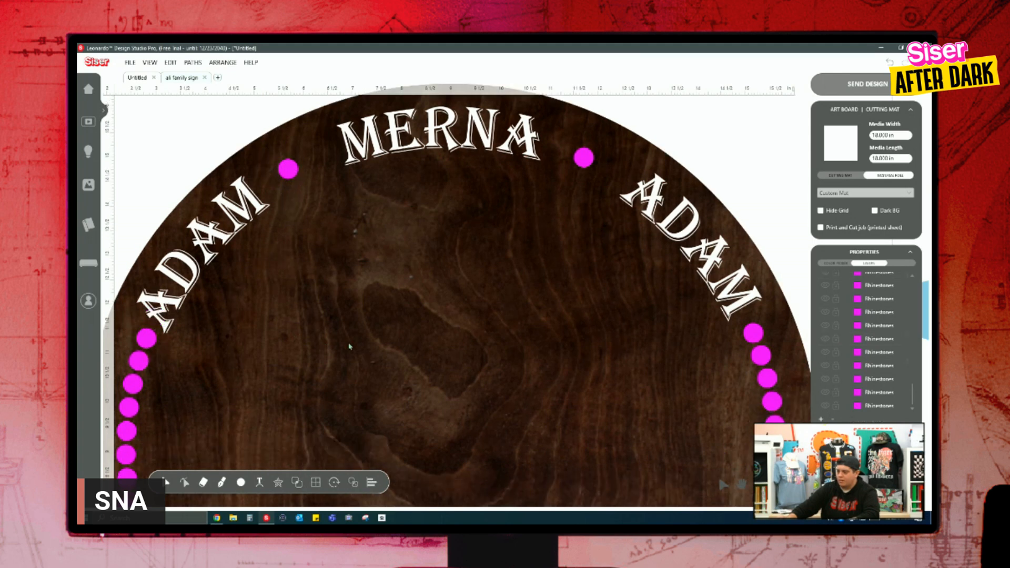
pyautogui.scroll(-5, 399, 311)
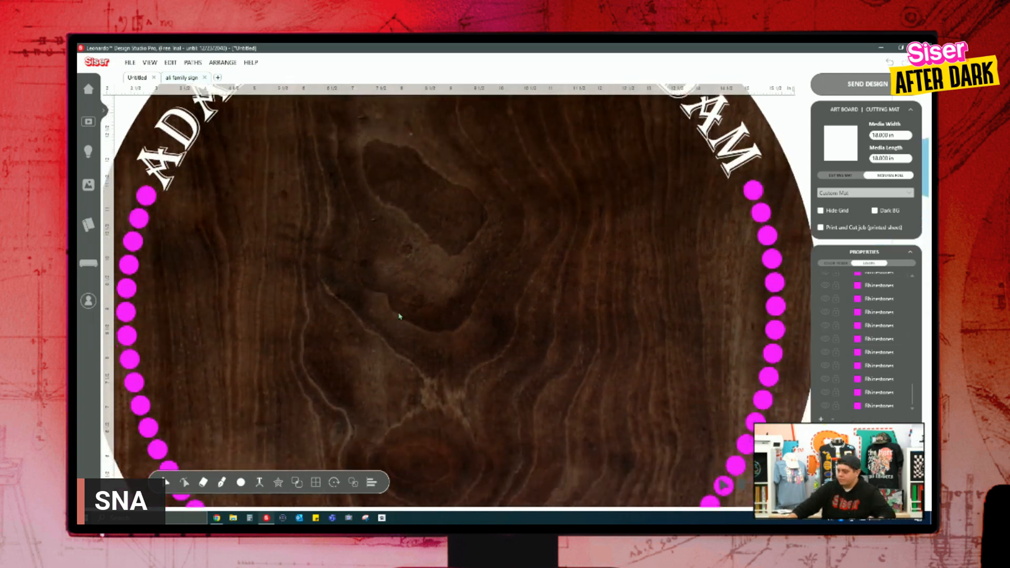
pyautogui.scroll(-5, 398, 316)
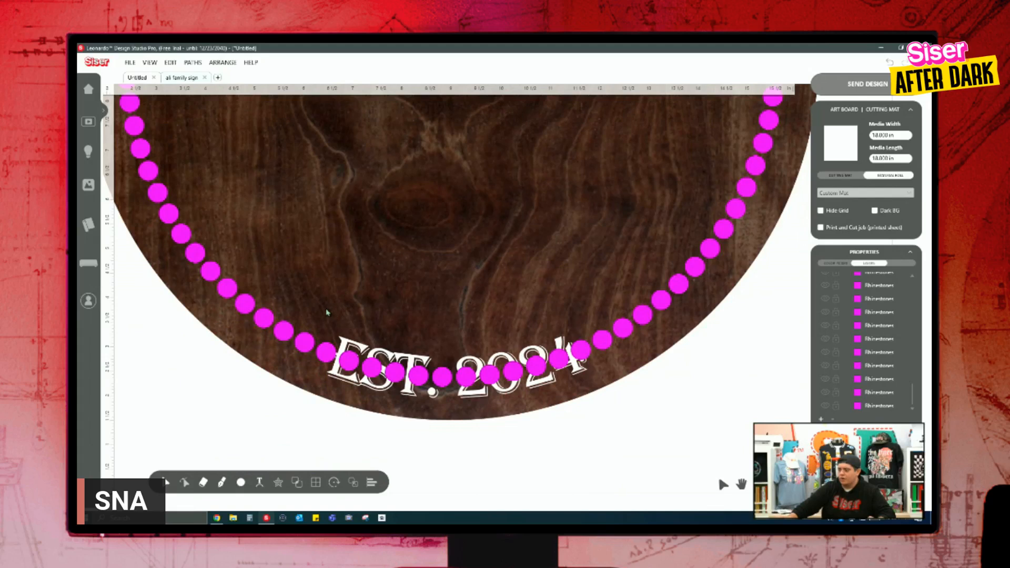
pyautogui.moveTo(326, 346); pyautogui.dragTo(578, 402)
pyautogui.press('Delete')
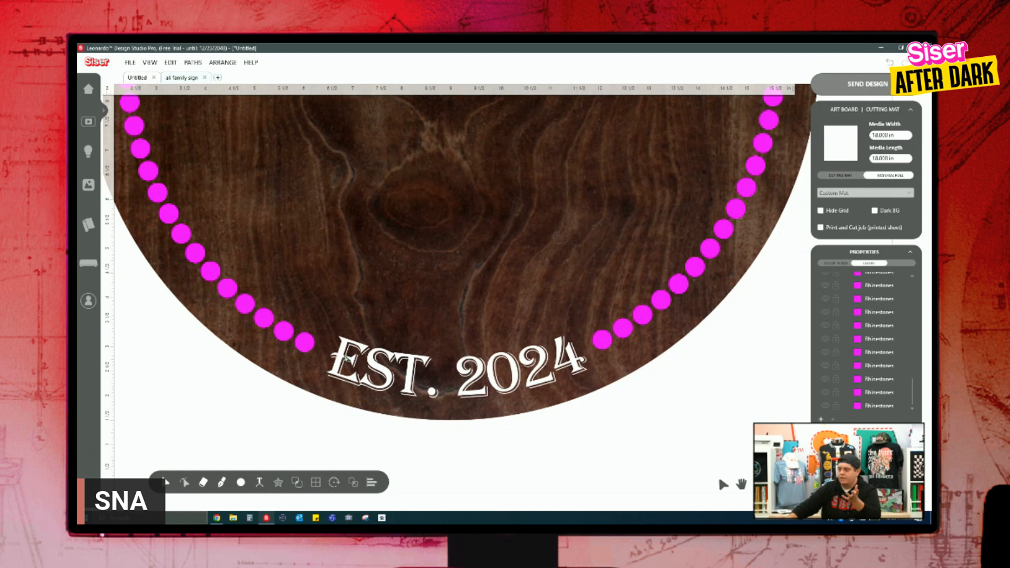
# Enlarge the stone between the left and middle names to about 0.627 in and position it midway in the gap.
pyautogui.scroll(-3, 662, 439)
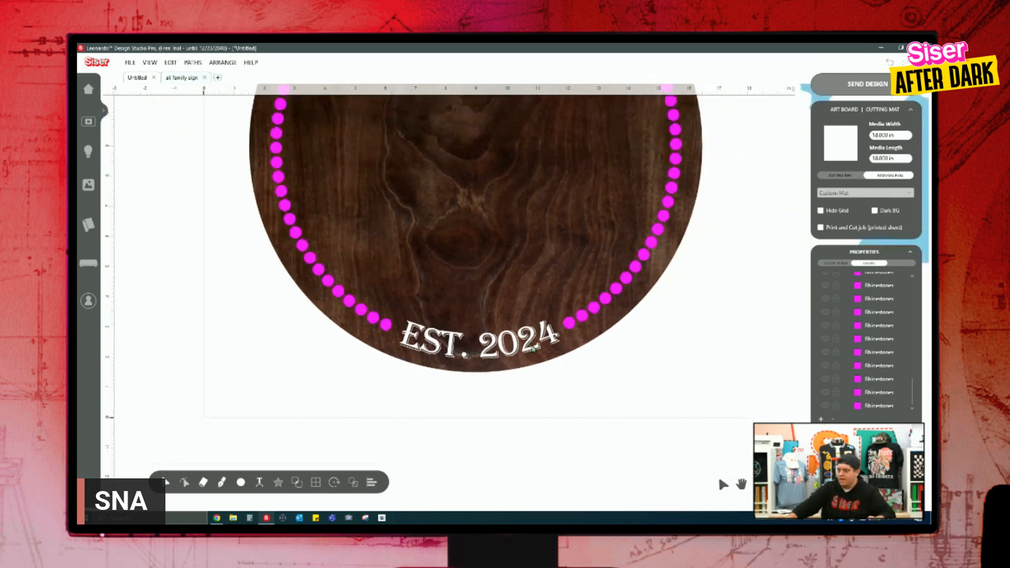
pyautogui.scroll(1, 546, 304)
pyautogui.scroll(-1, 547, 302)
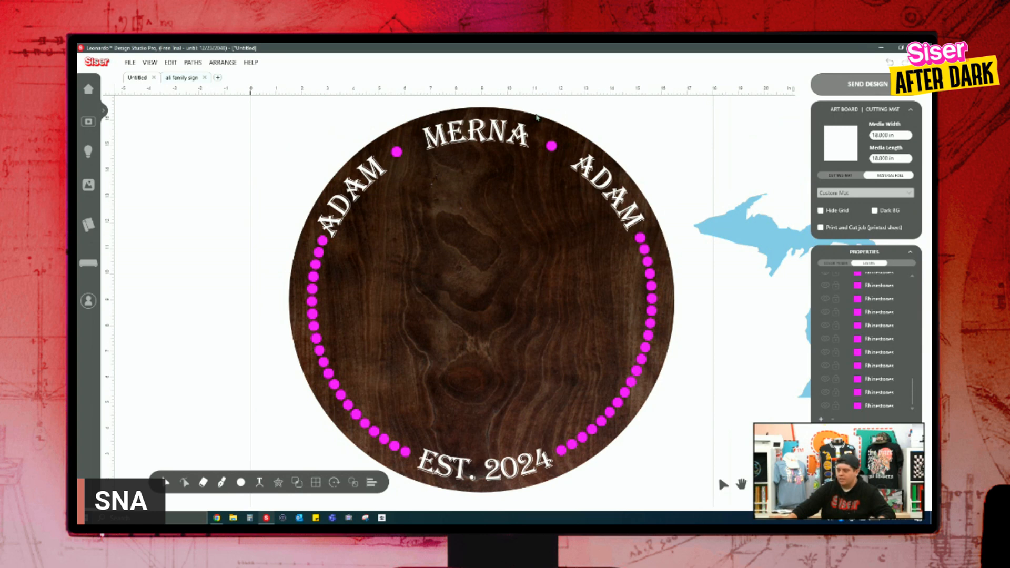
pyautogui.scroll(3, 536, 117)
pyautogui.scroll(-1, 611, 167)
pyautogui.hscroll(-2, 586, 180)
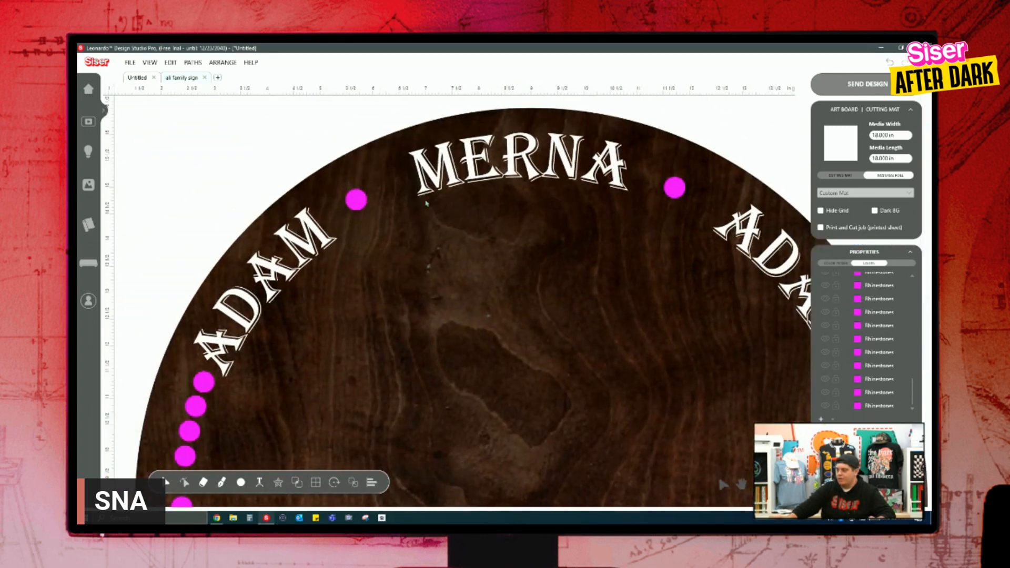
pyautogui.click(355, 200)
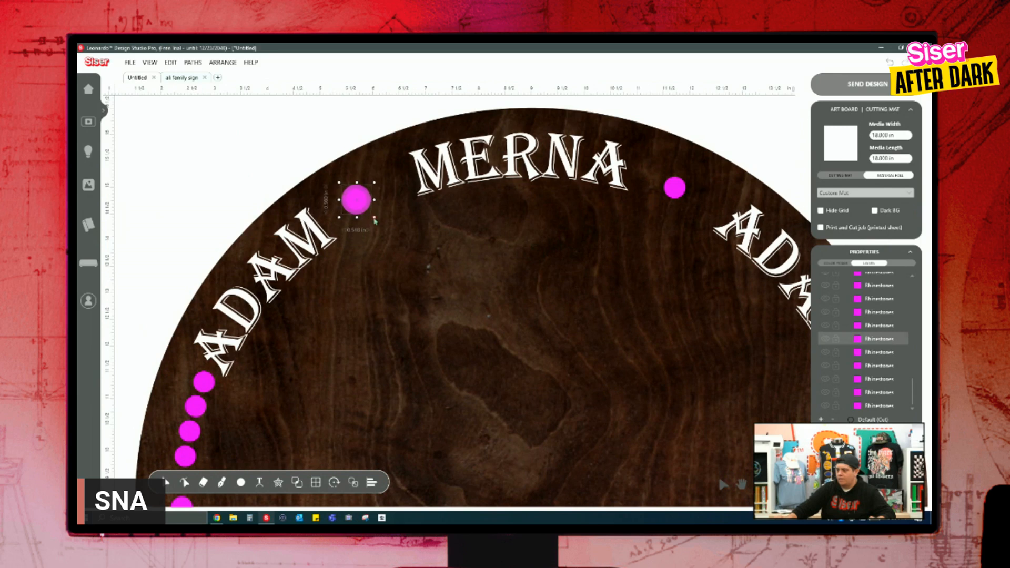
pyautogui.moveTo(360, 204); pyautogui.dragTo(368, 197)
# Replace the small stone between the middle and right names with a copy of the enlarged stone.
pyautogui.click(676, 187)
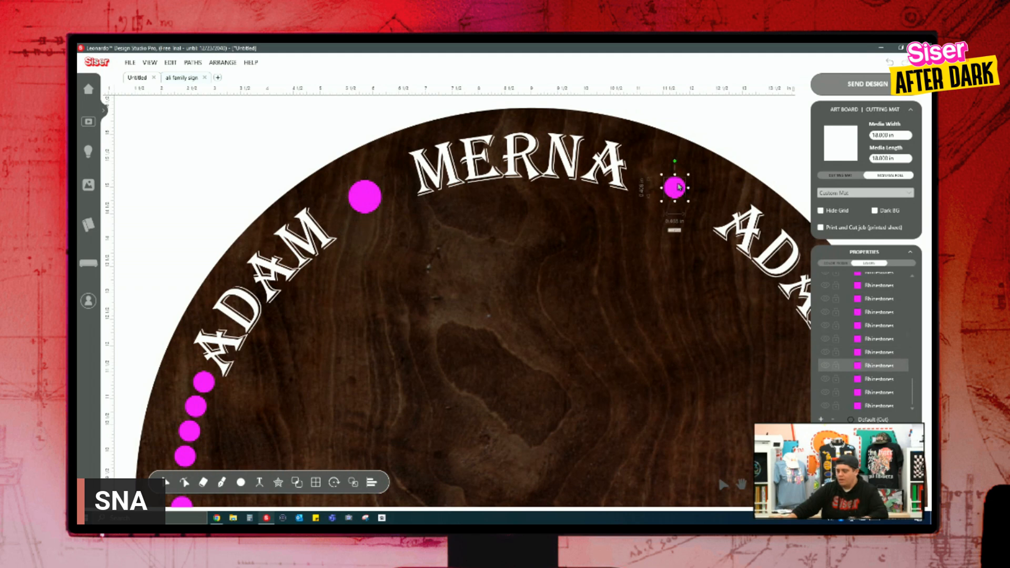
pyautogui.click(372, 201)
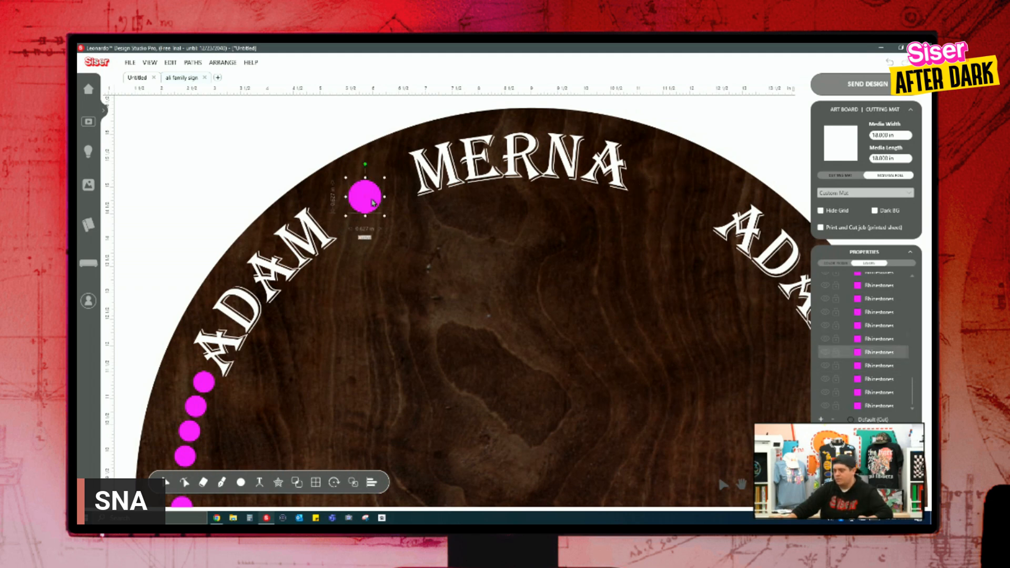
pyautogui.hotkey('ctrl', 'v')
pyautogui.moveTo(541, 214); pyautogui.dragTo(688, 192)
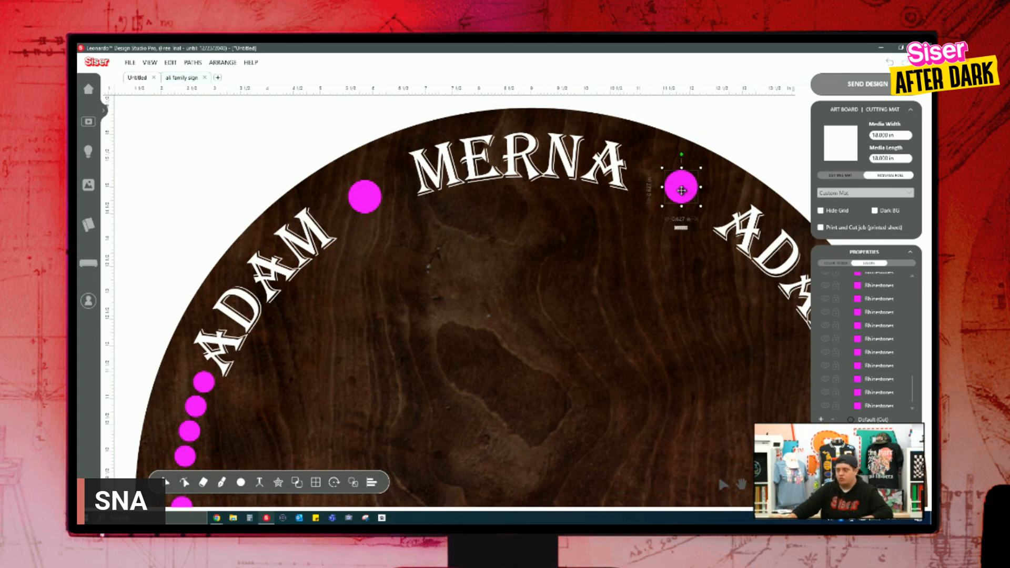
pyautogui.moveTo(681, 193); pyautogui.dragTo(678, 190)
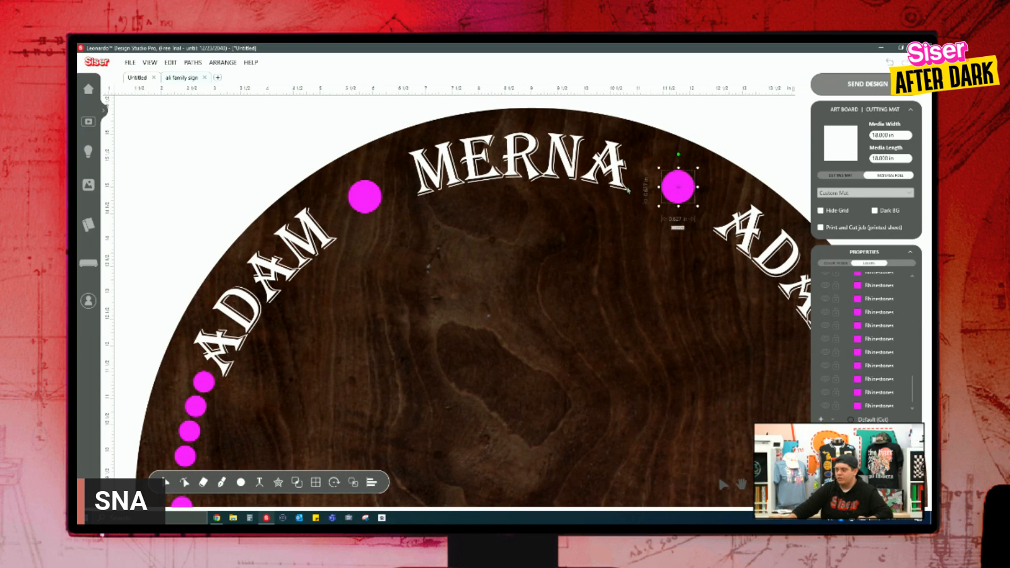
# Align the two large stones to the same height and move them slightly upward between the names.
pyautogui.keyDown('shift'); pyautogui.click(365, 201); pyautogui.keyUp('shift')
pyautogui.hotkey('ctrl', 'shift', 'c')
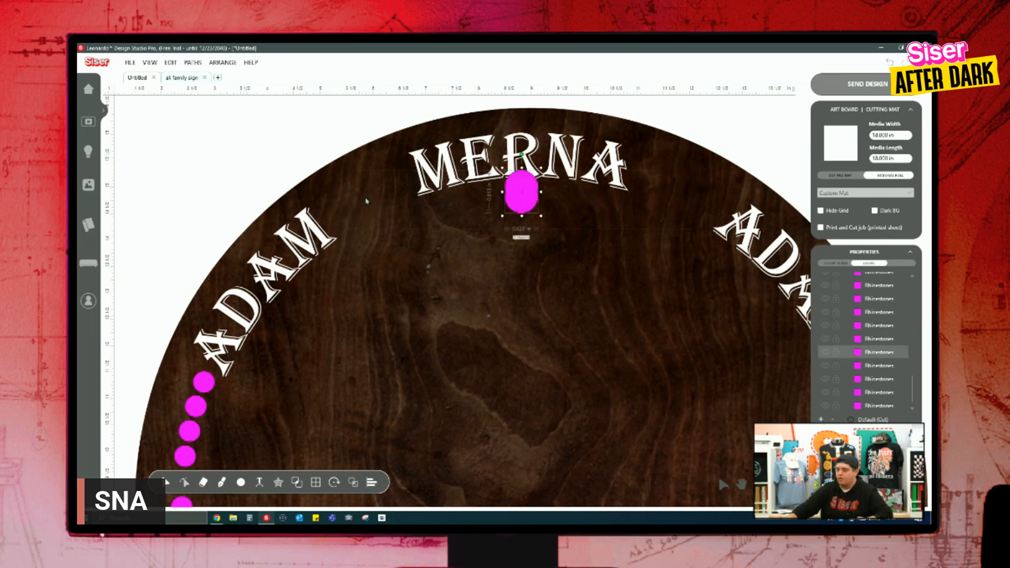
pyautogui.hotkey('ctrl', 'z')
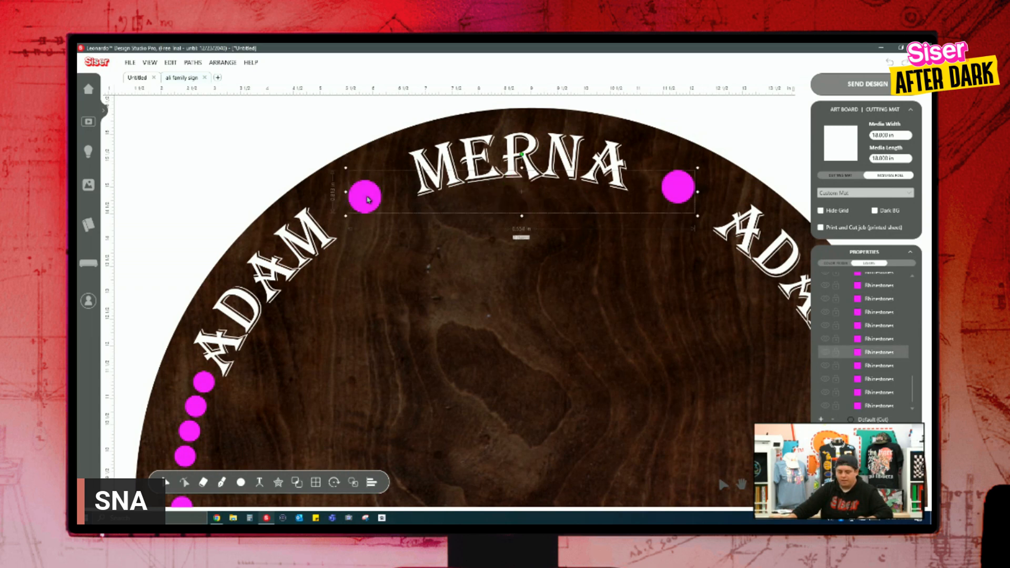
pyautogui.hotkey('ctrl', 'shift', 'm')
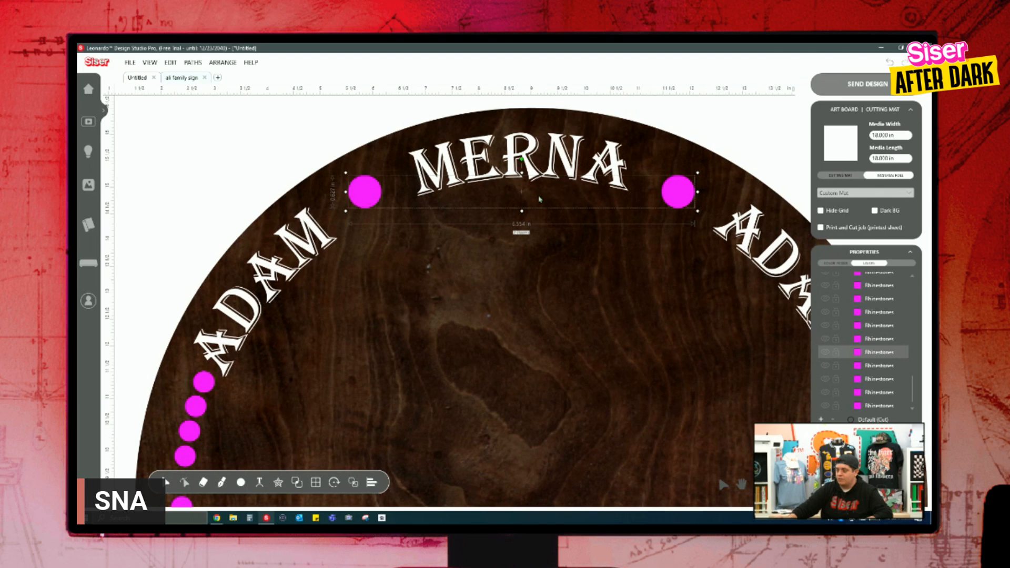
pyautogui.click(737, 142)
pyautogui.click(690, 187)
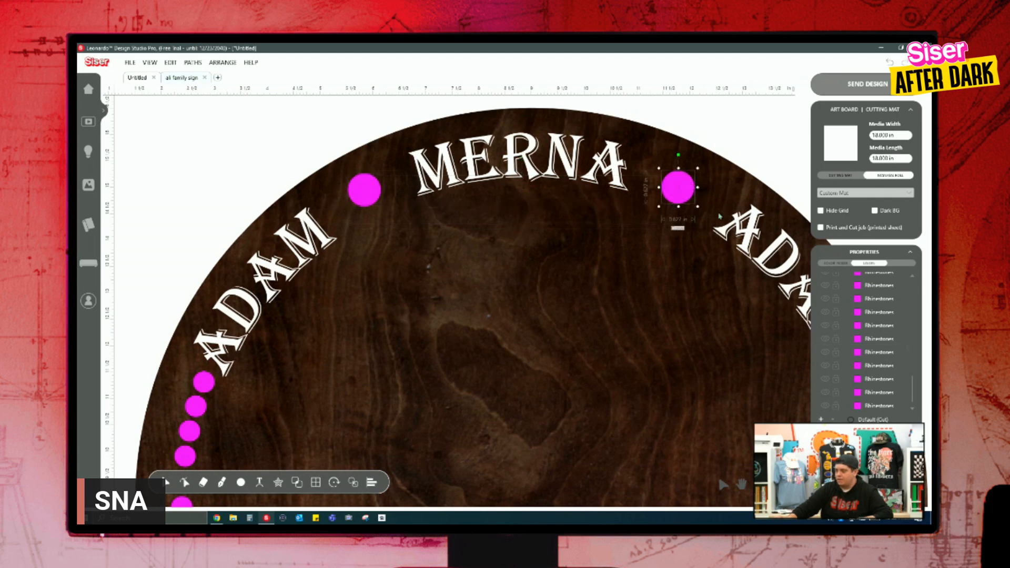
pyautogui.click(742, 135)
# Nudge the large stone between the left and middle names slightly down, and compare the design with the reference family sign document.
pyautogui.scroll(-5, 586, 243)
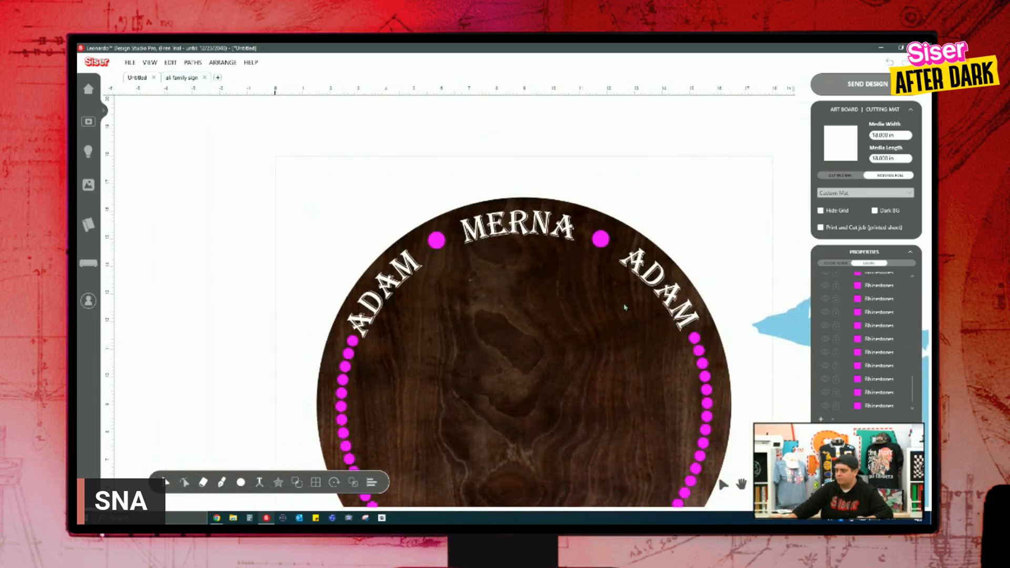
pyautogui.scroll(-2, 617, 293)
pyautogui.scroll(-1, 564, 293)
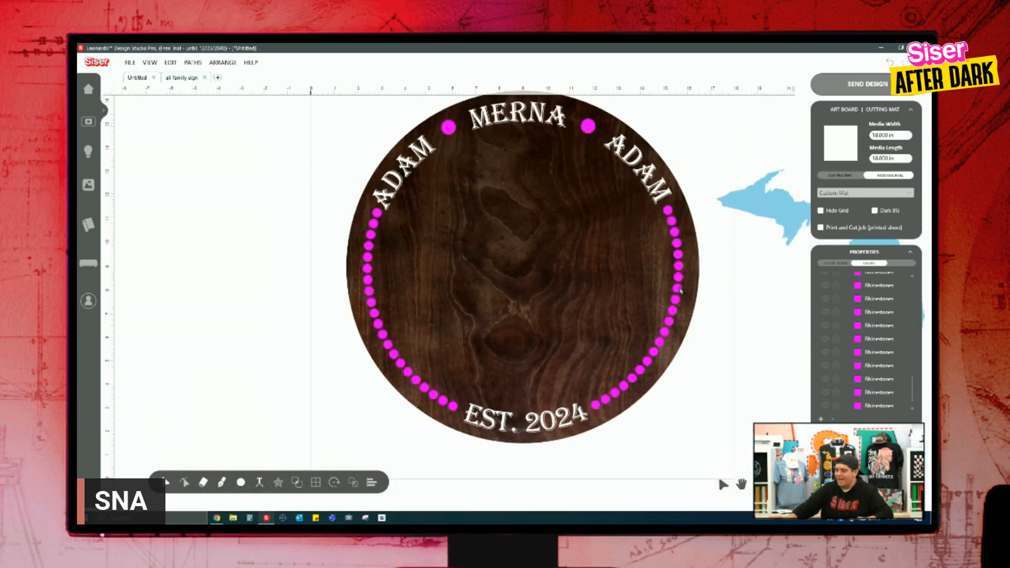
pyautogui.click(450, 129)
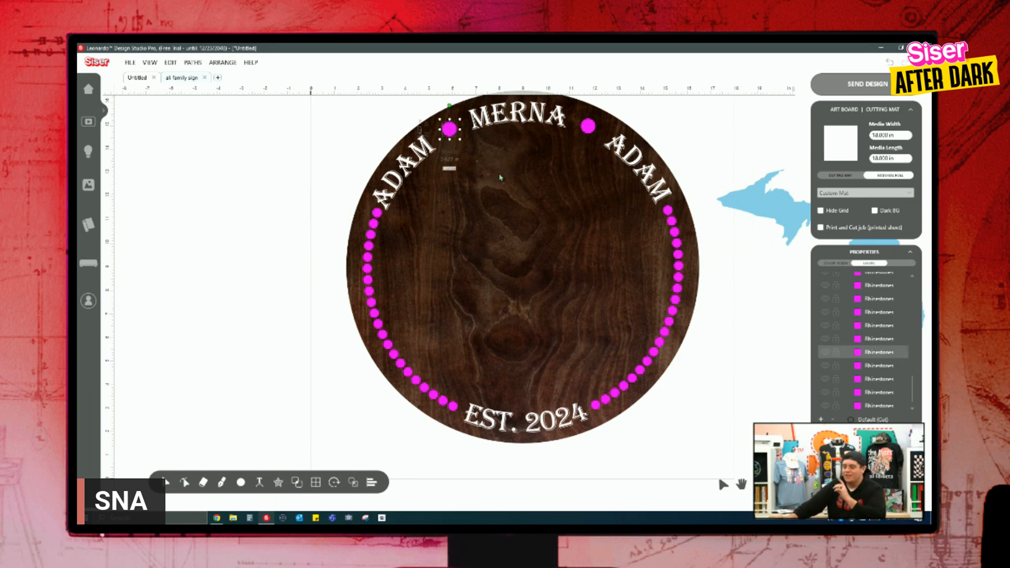
pyautogui.click(270, 125)
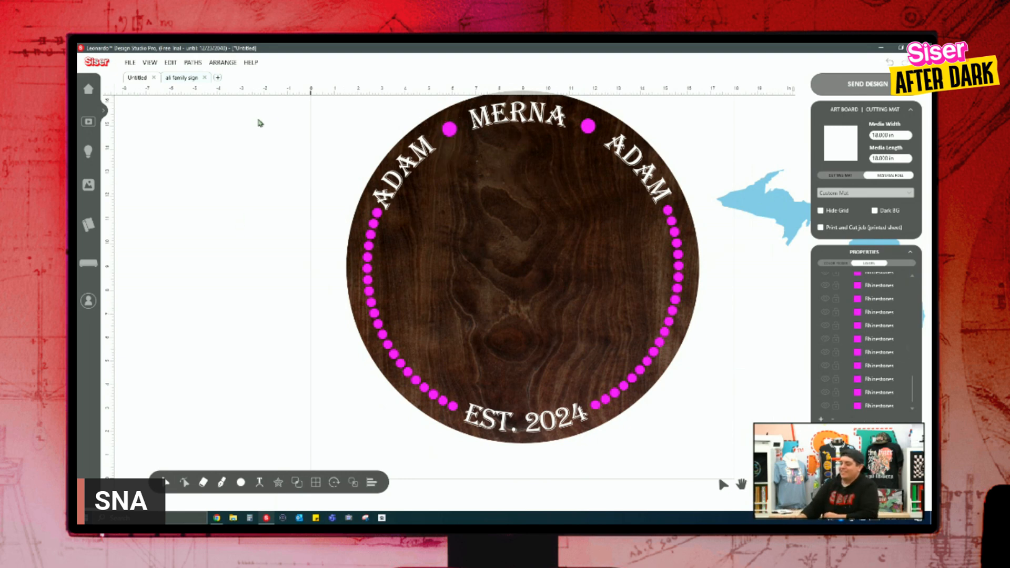
pyautogui.click(184, 77)
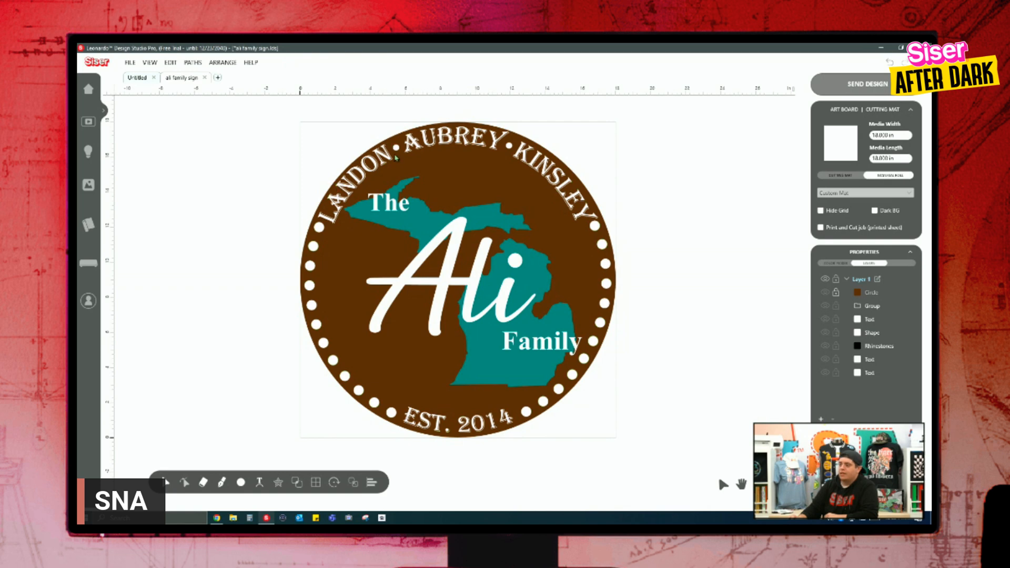
pyautogui.click(137, 77)
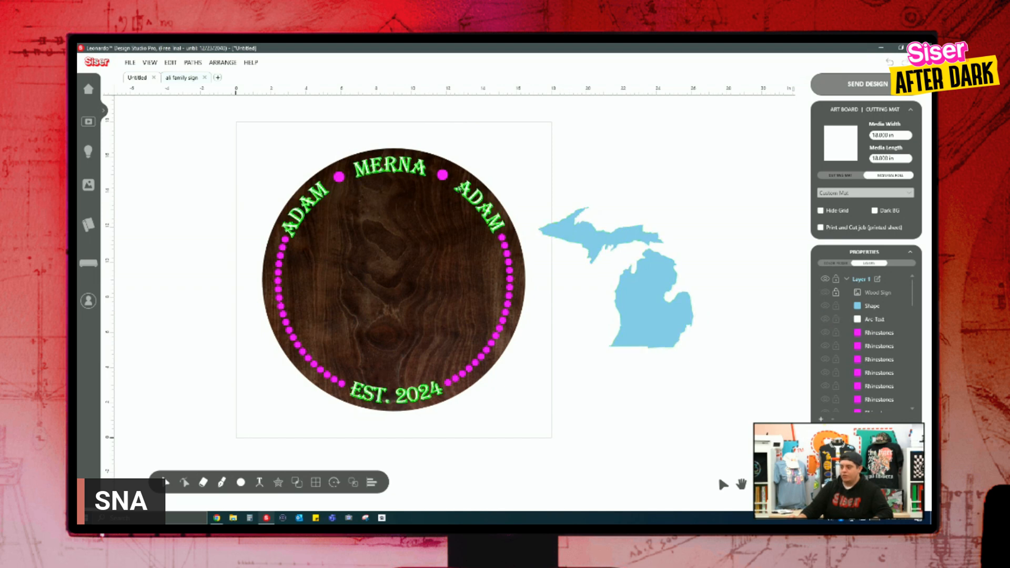
# Weld the arched names, the date and all the rhinestones into a single shape.
pyautogui.moveTo(519, 424); pyautogui.dragTo(273, 140)
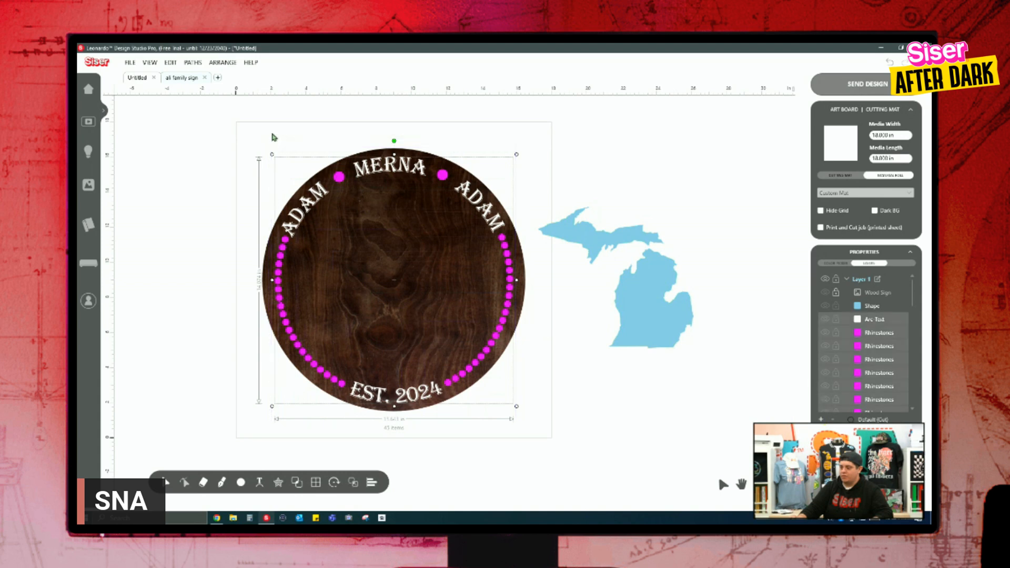
pyautogui.hotkey('ctrl', 'w')
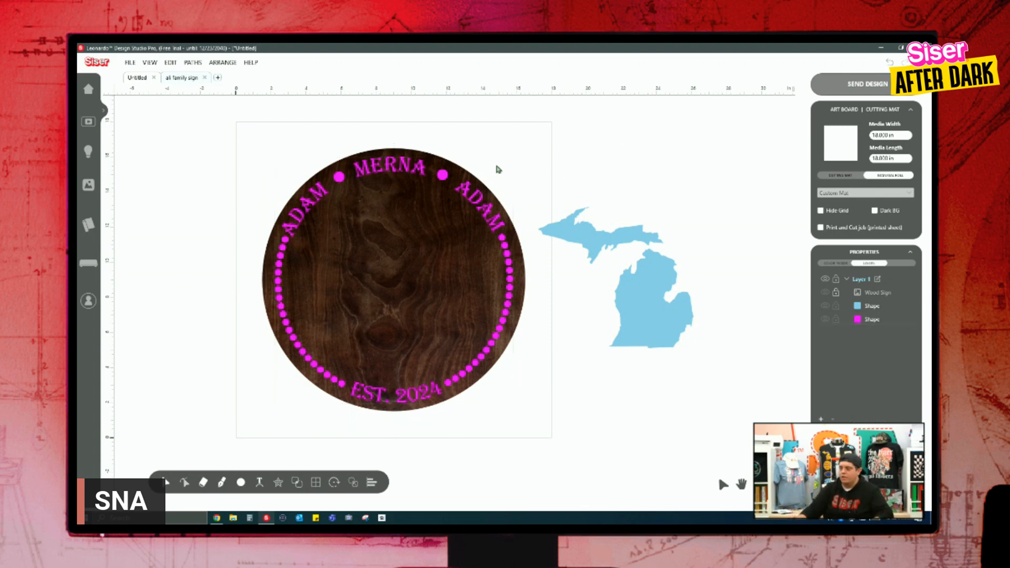
# Change the fill color of the welded names, date and dotted border shape to white.
pyautogui.click(831, 262)
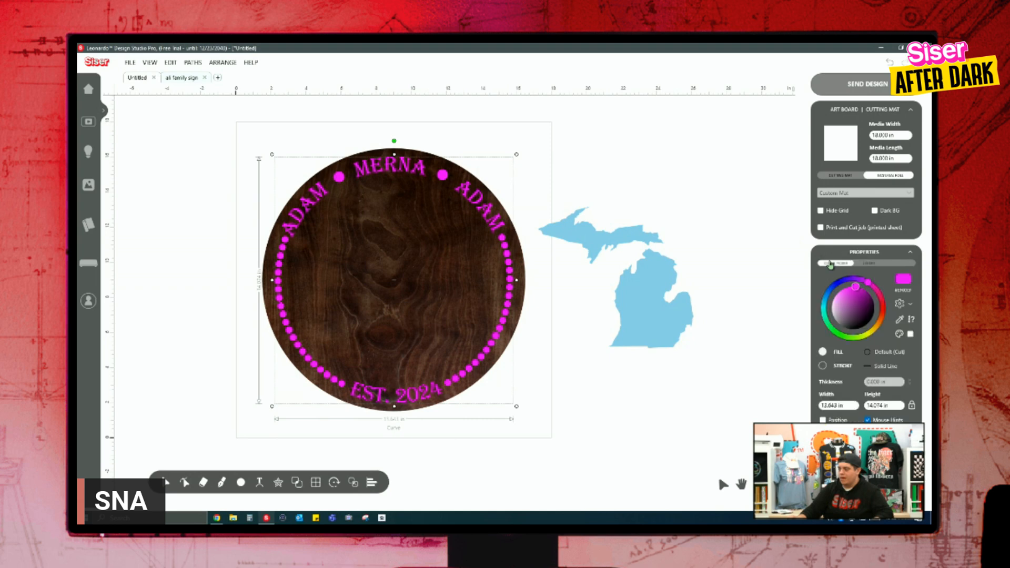
pyautogui.click(907, 286)
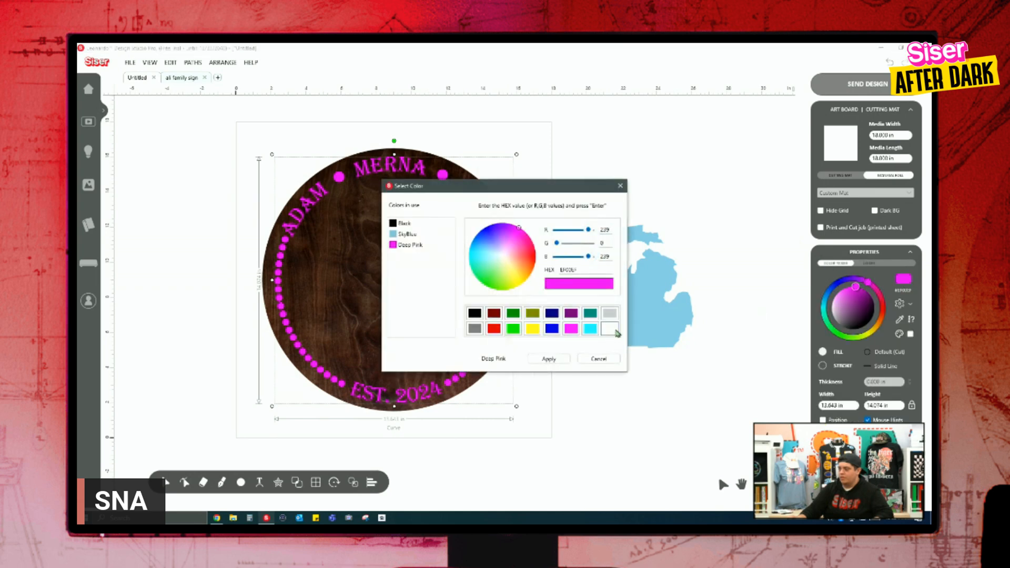
pyautogui.click(608, 317)
pyautogui.click(548, 356)
pyautogui.click(558, 409)
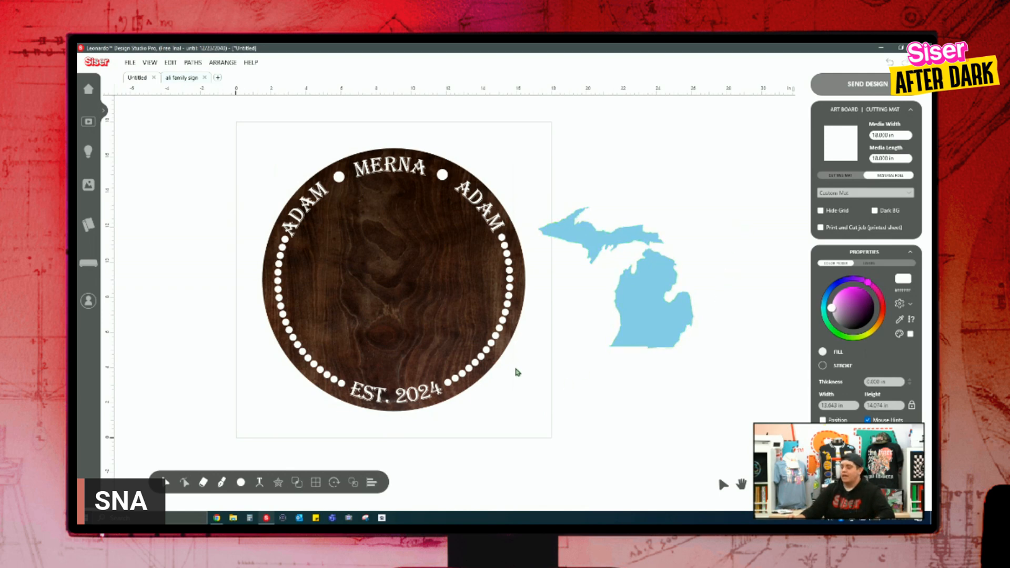
# Lock the white welded lettering and border shape in place.
pyautogui.click(504, 328)
pyautogui.click(873, 264)
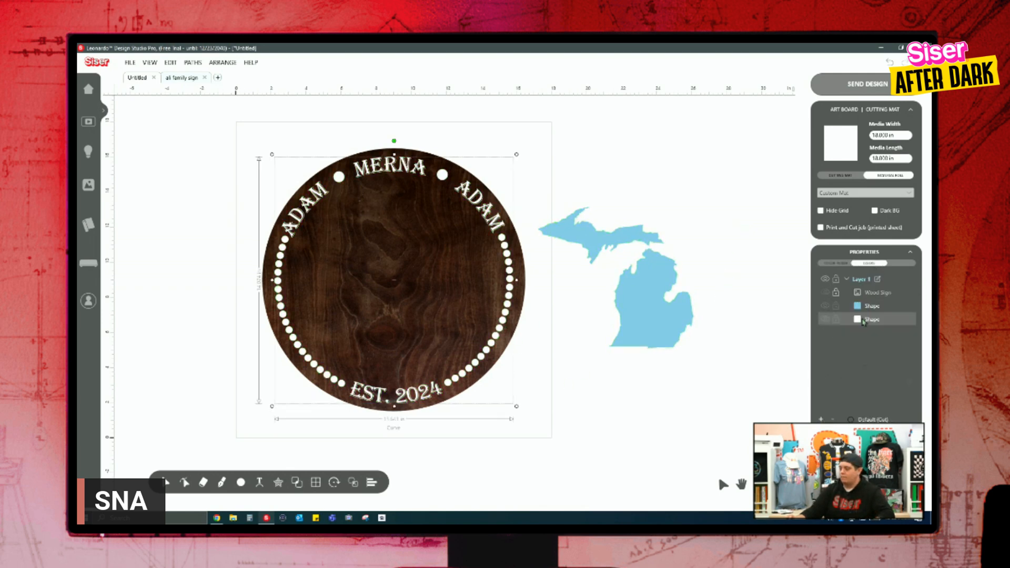
pyautogui.click(765, 351)
# Move the Michigan shape inside the circle, enlarge it to about 10.24 in wide and center it within the border.
pyautogui.moveTo(671, 311); pyautogui.dragTo(448, 303)
pyautogui.moveTo(468, 338); pyautogui.dragTo(491, 368)
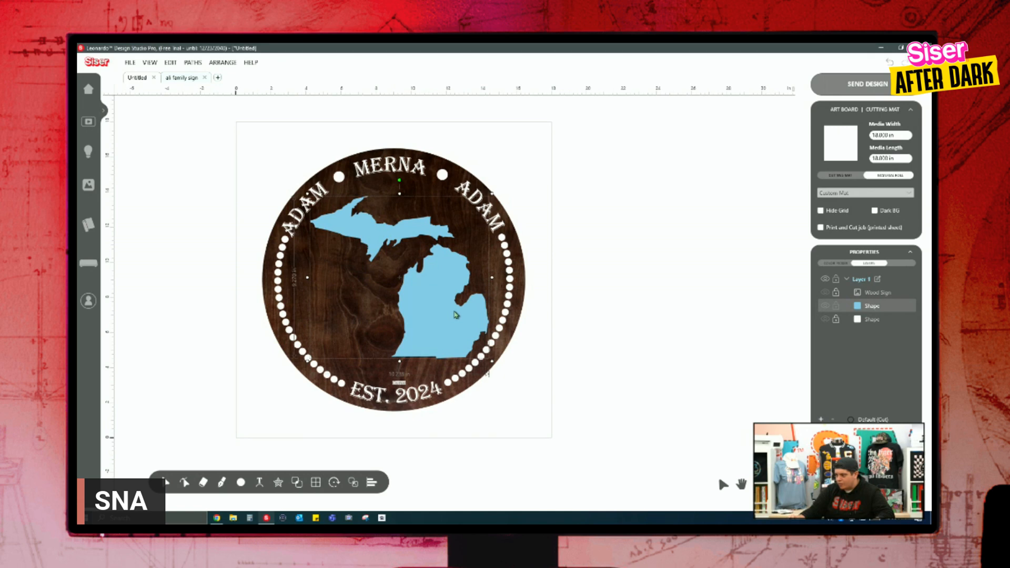
pyautogui.moveTo(456, 315); pyautogui.dragTo(451, 315)
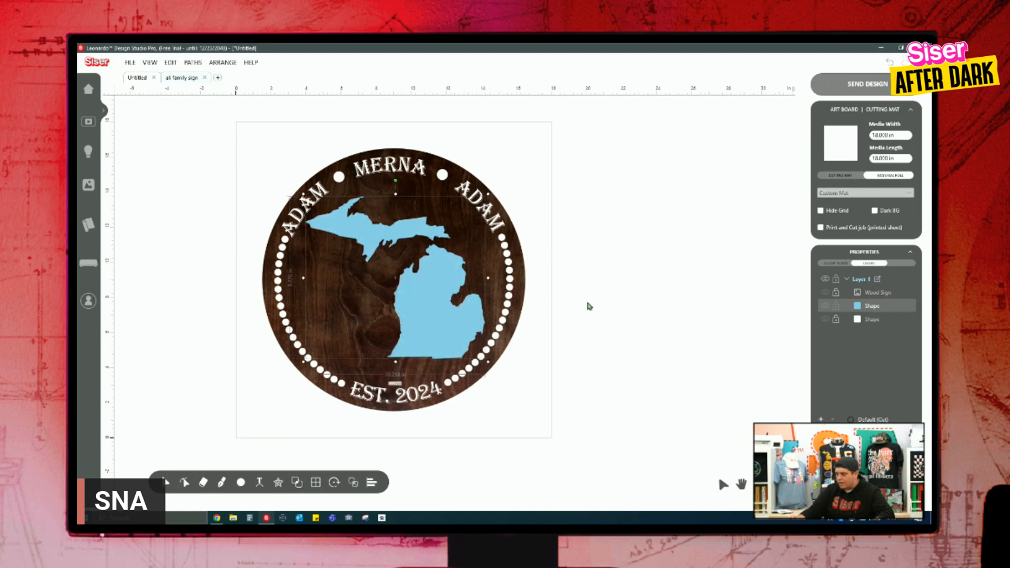
pyautogui.click(666, 309)
pyautogui.click(494, 332)
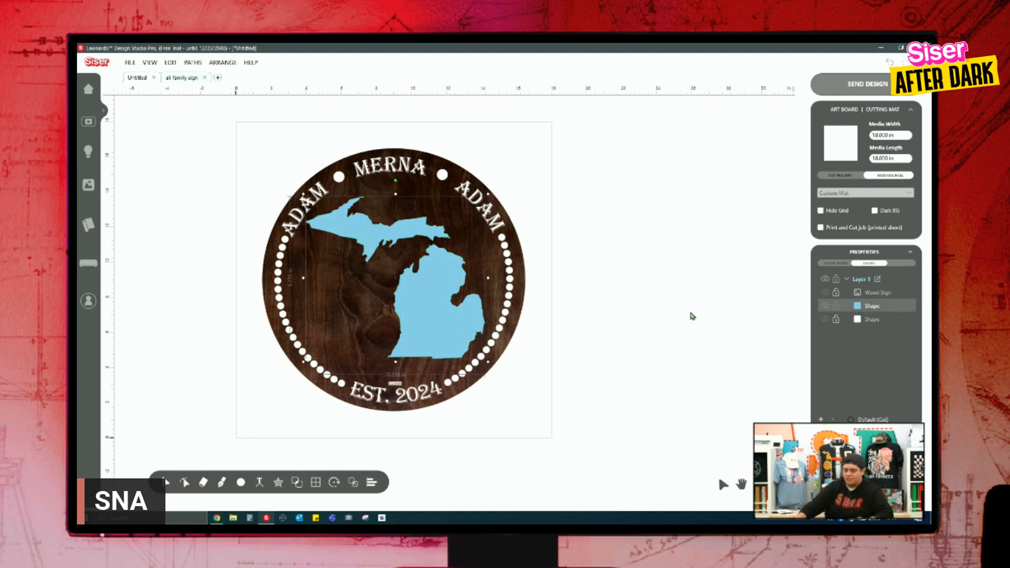
pyautogui.click(683, 316)
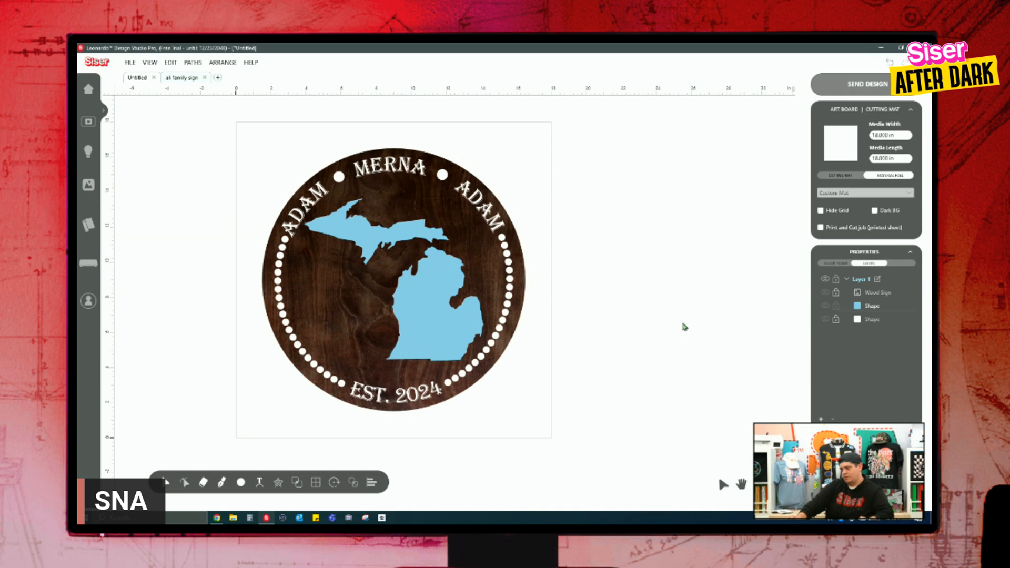
# Recolor the Michigan shape from the magenta swatch and lighten it to a hot pink.
pyautogui.click(446, 300)
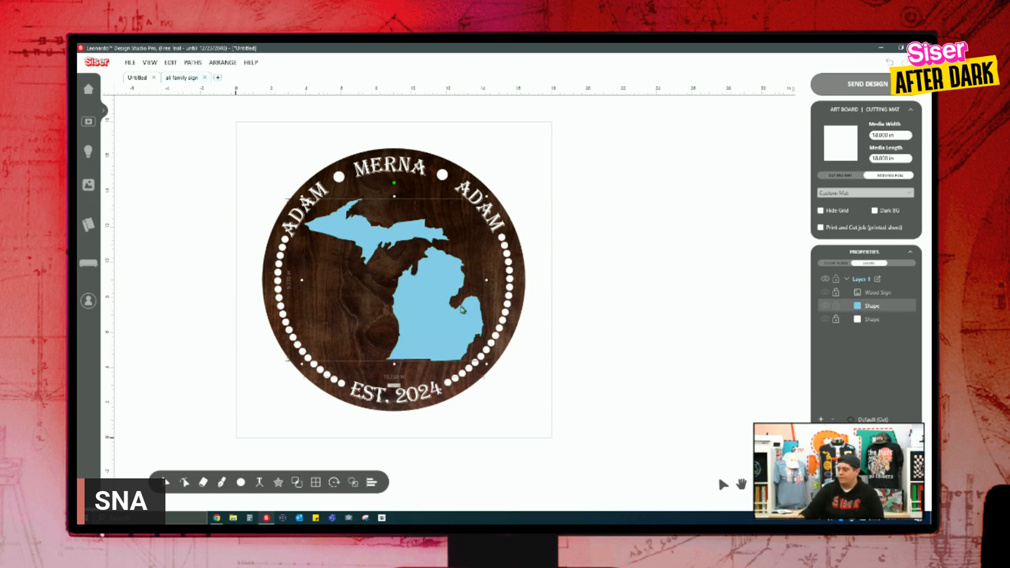
pyautogui.click(838, 264)
pyautogui.click(903, 278)
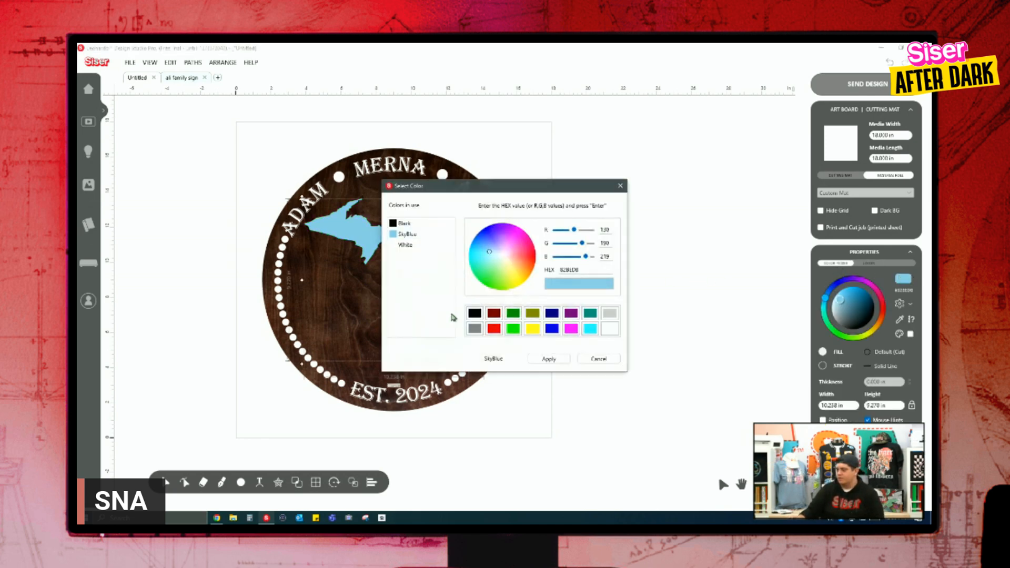
pyautogui.click(571, 329)
pyautogui.click(549, 358)
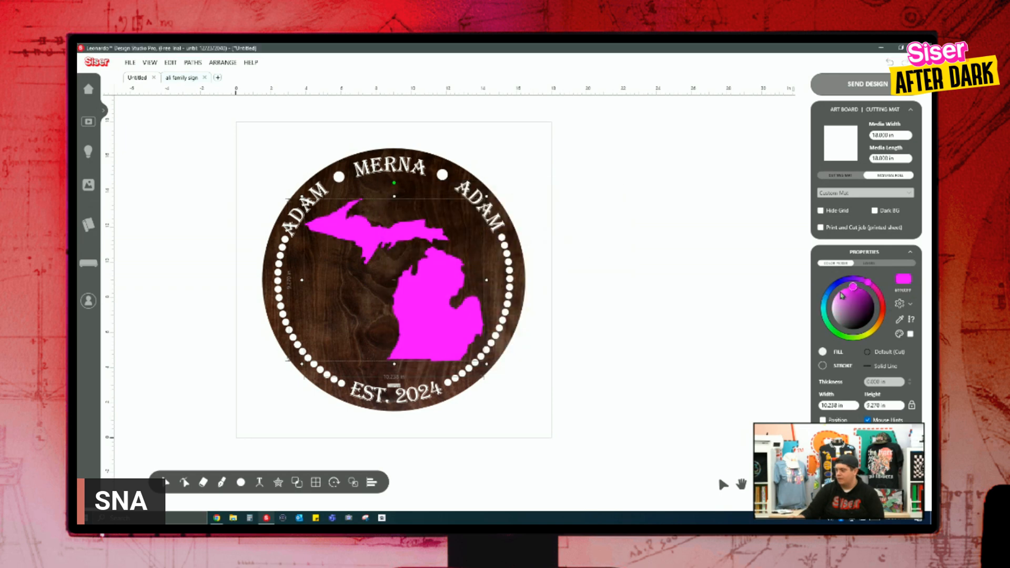
pyautogui.moveTo(855, 289); pyautogui.dragTo(846, 292)
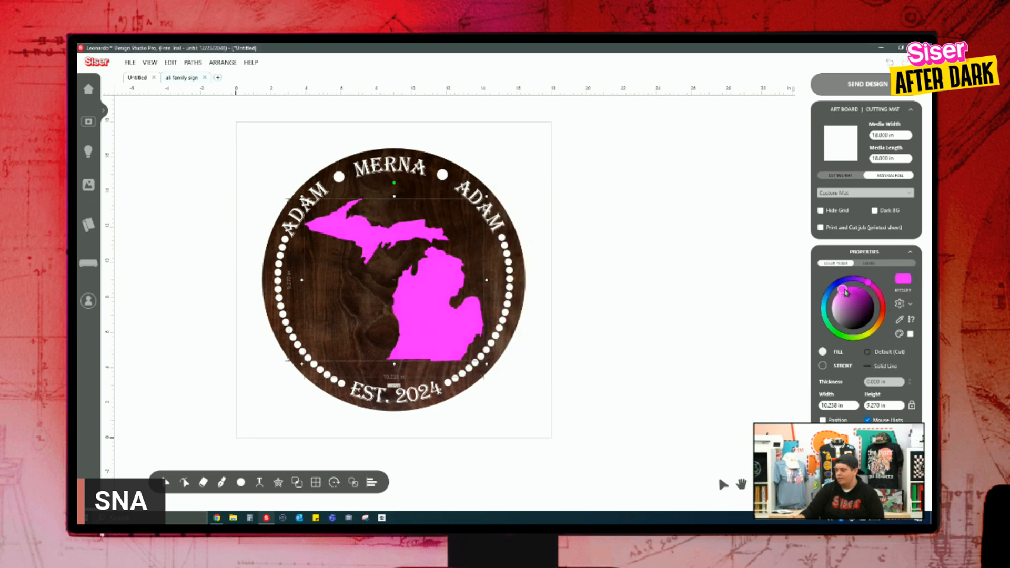
pyautogui.click(636, 212)
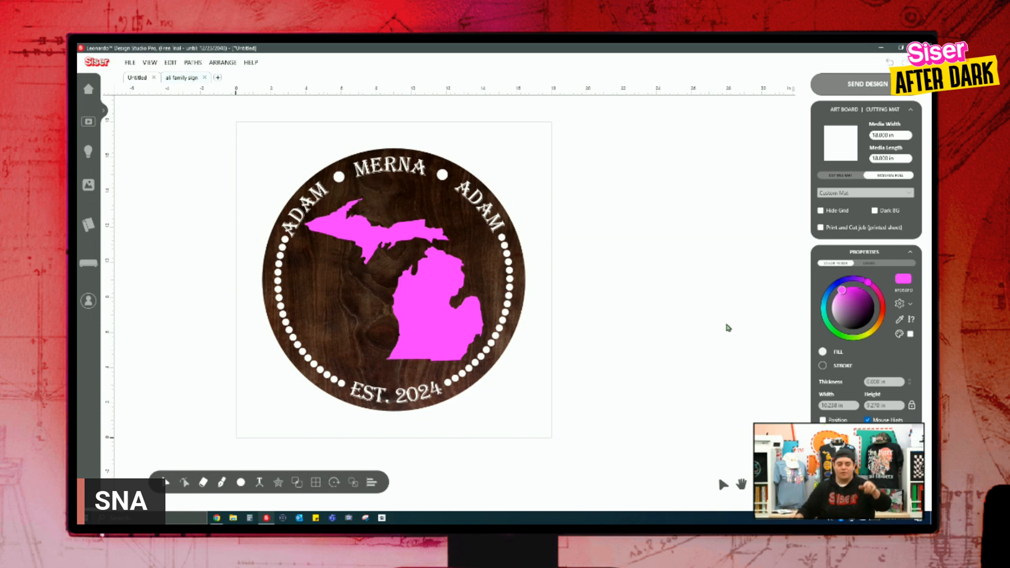
# Lock the Michigan shape in place.
pyautogui.click(408, 302)
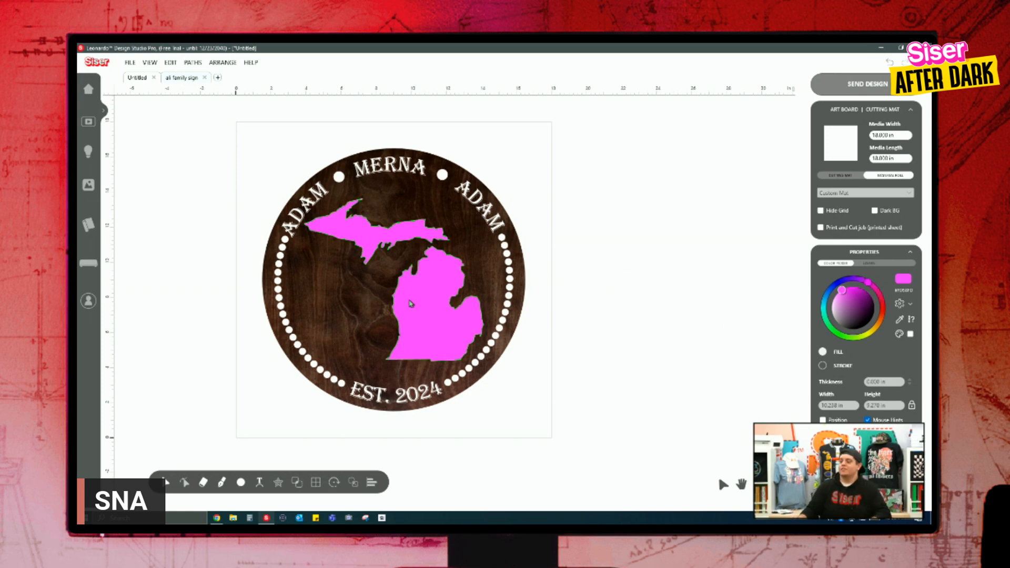
pyautogui.click(870, 263)
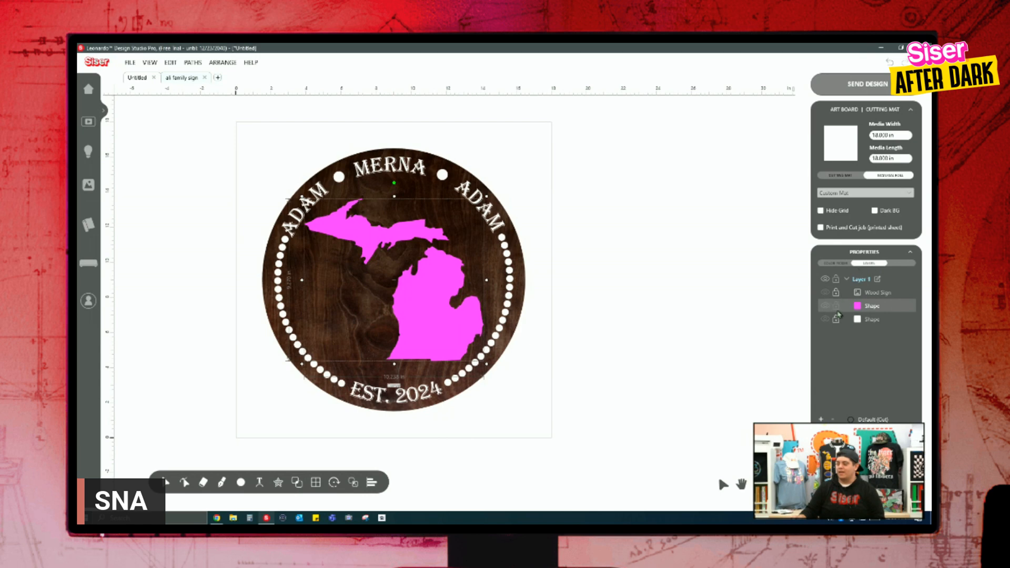
pyautogui.click(690, 319)
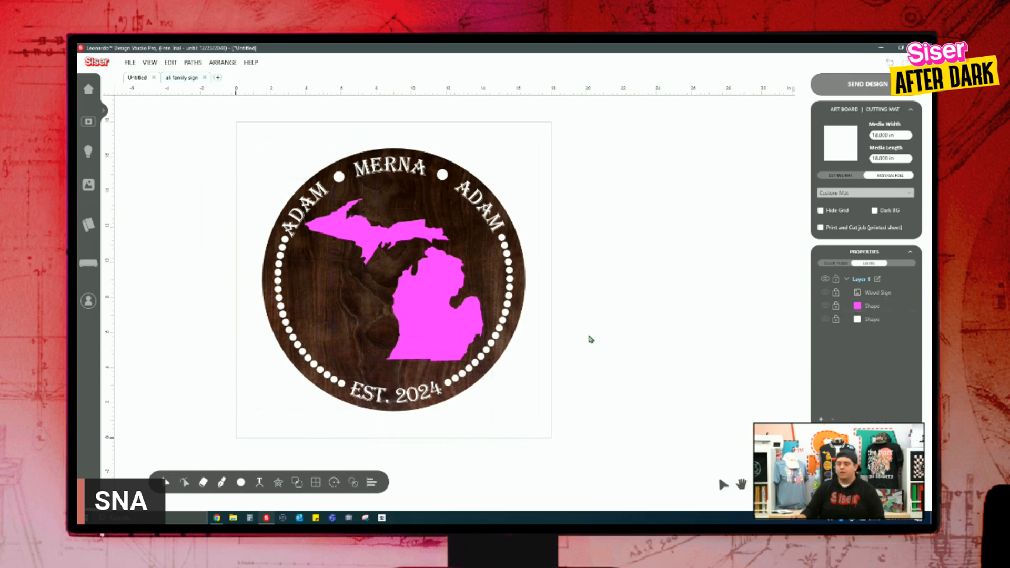
# Unlock and group the wood sign, Michigan shape and white lettering shape, and lock the group.
pyautogui.click(836, 322)
pyautogui.click(836, 306)
pyautogui.click(836, 292)
pyautogui.moveTo(621, 453); pyautogui.dragTo(219, 140)
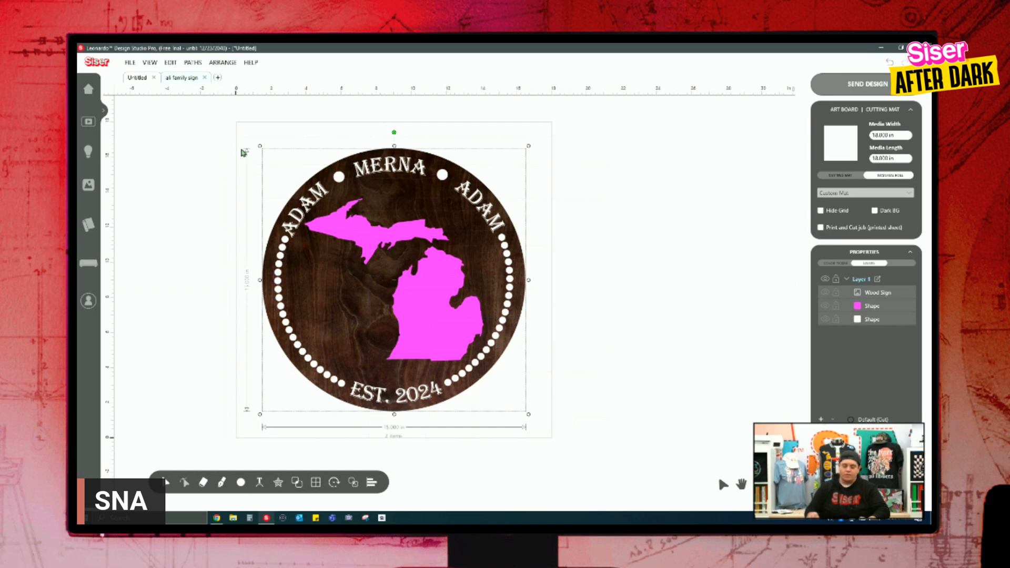
pyautogui.rightClick(408, 202)
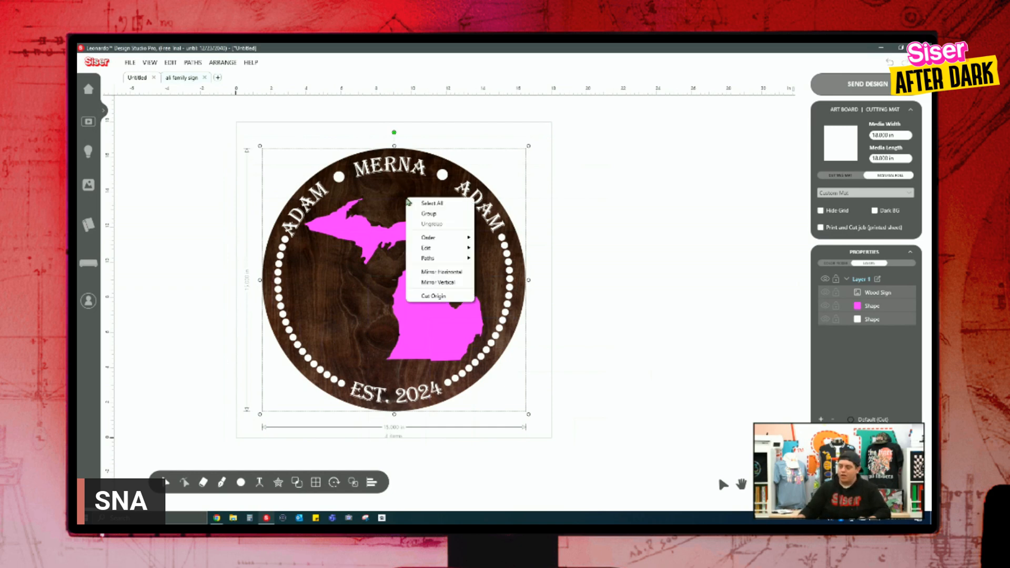
pyautogui.click(459, 217)
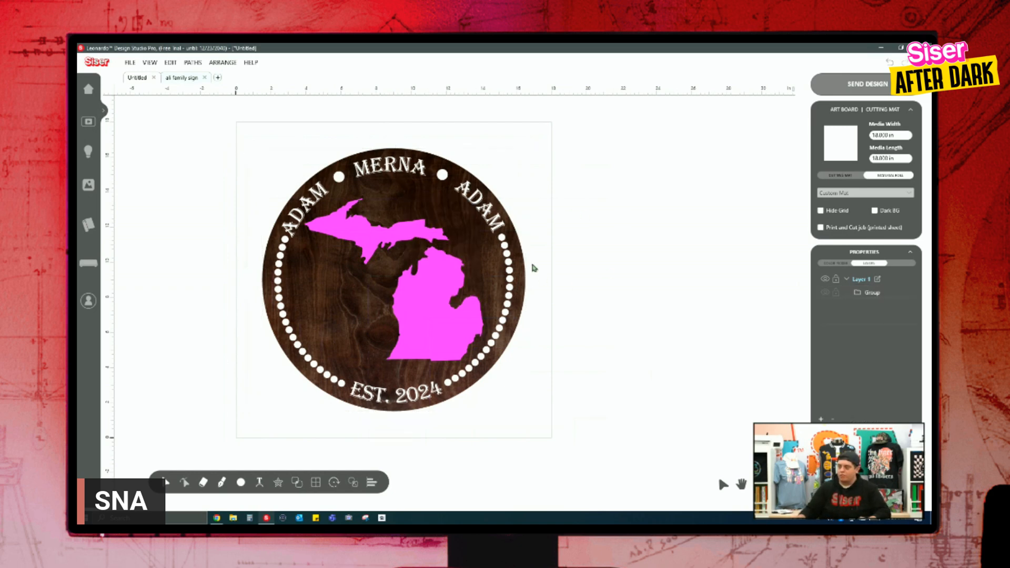
pyautogui.moveTo(527, 275); pyautogui.dragTo(852, 290)
pyautogui.click(836, 294)
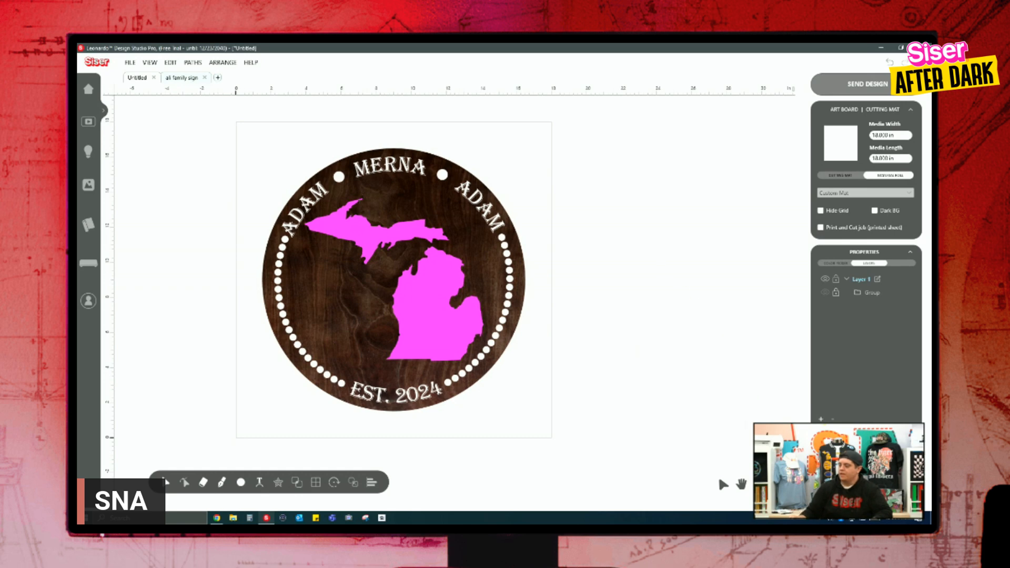
# Start a centered text object reading "The" and "Family" on two lines.
pyautogui.click(778, 484)
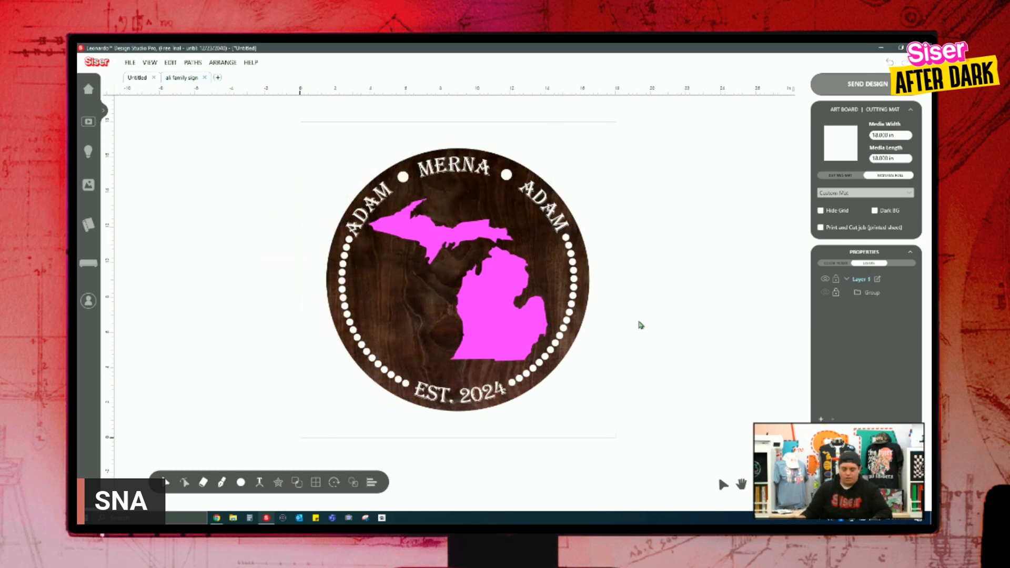
pyautogui.scroll(2, 608, 332)
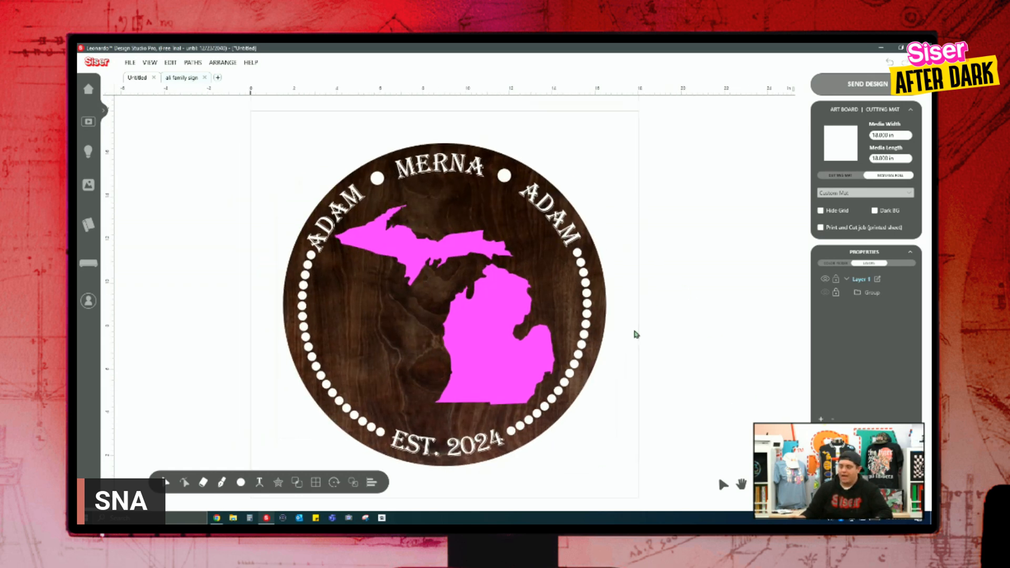
pyautogui.hscroll(-1, 645, 335)
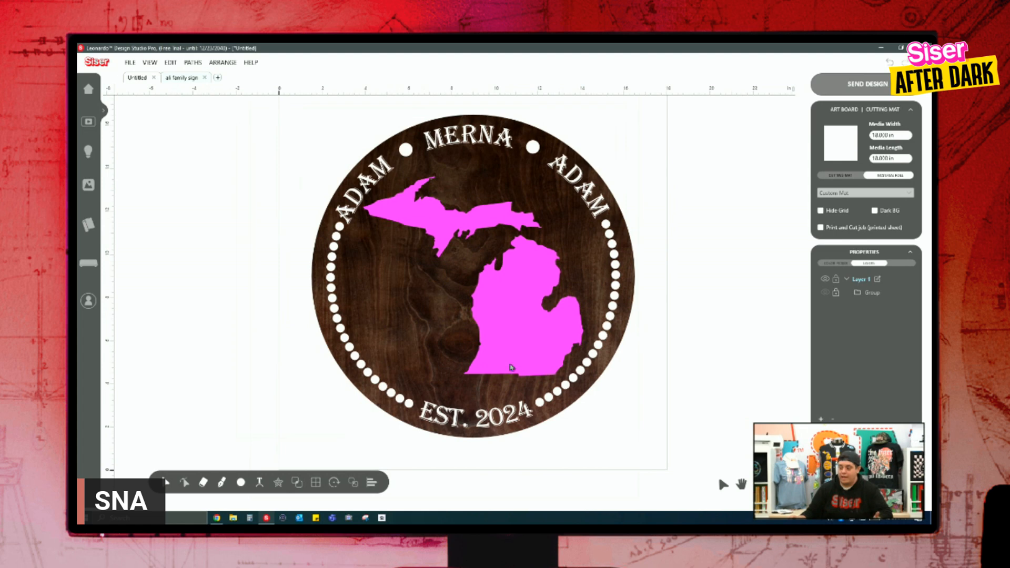
pyautogui.click(259, 482)
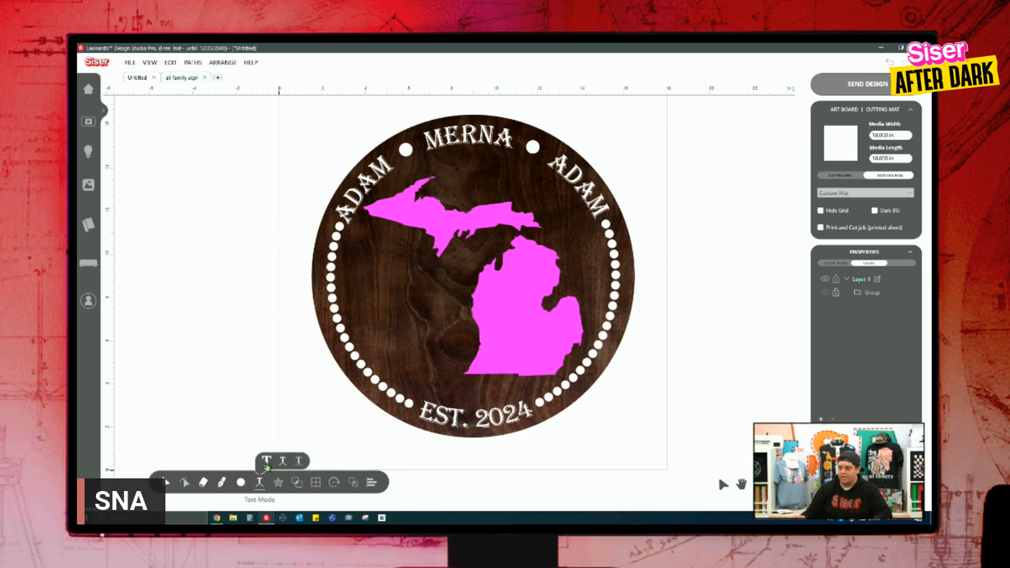
pyautogui.click(267, 463)
pyautogui.click(568, 176)
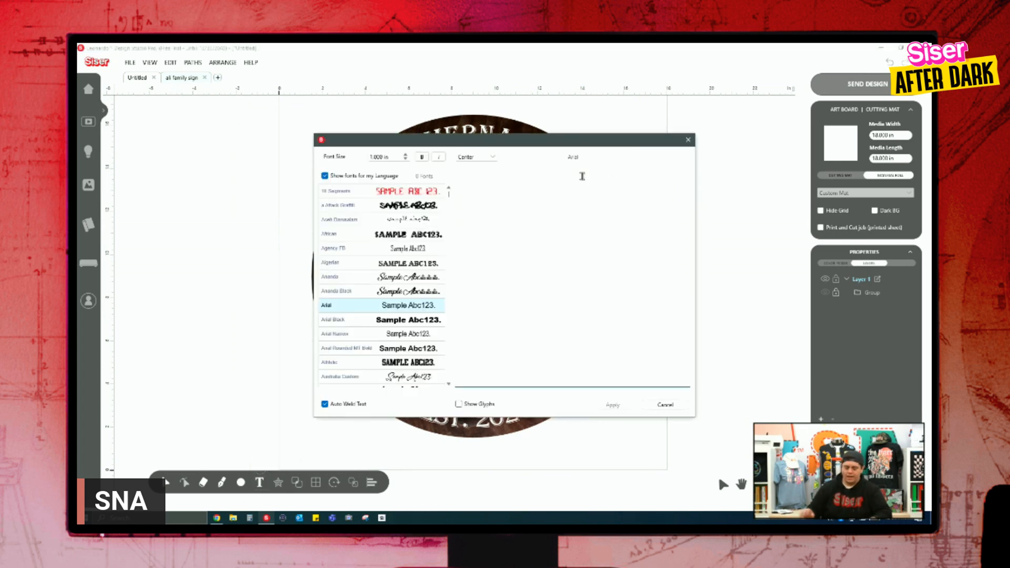
pyautogui.write('The ')
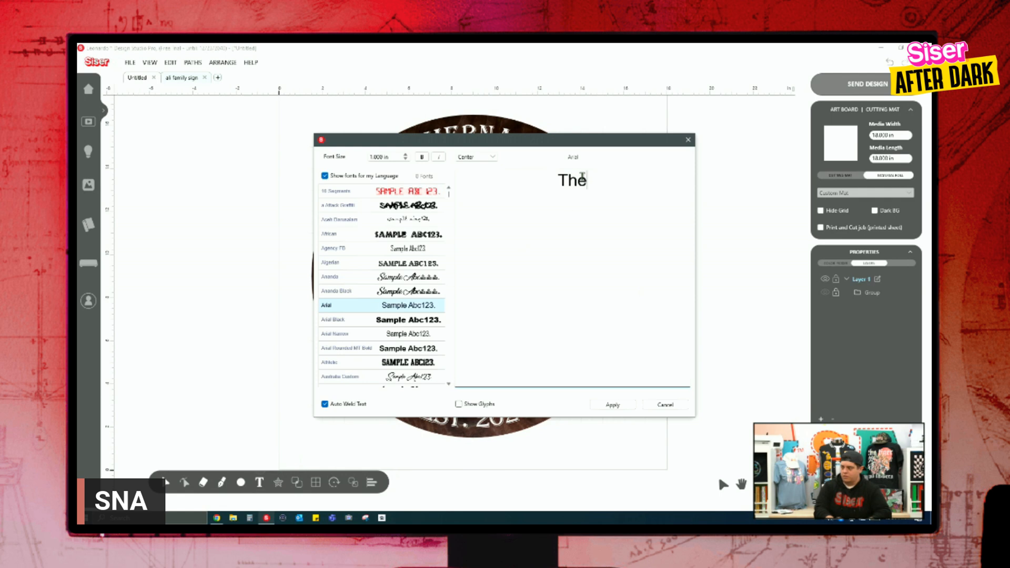
pyautogui.write('Family')
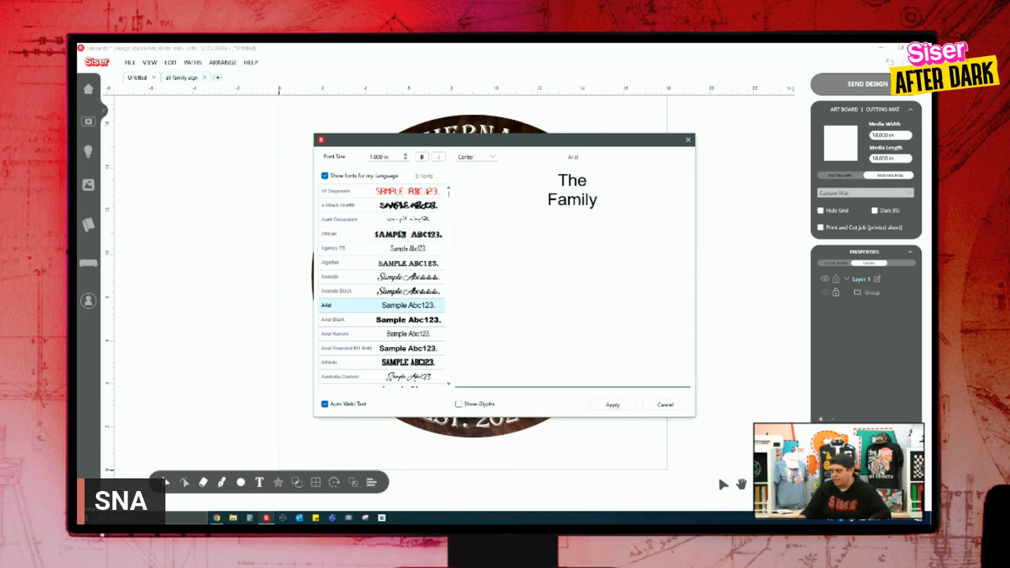
# Set the "The Family" text in bold Times New Roman and place it on the design.
pyautogui.click(397, 259)
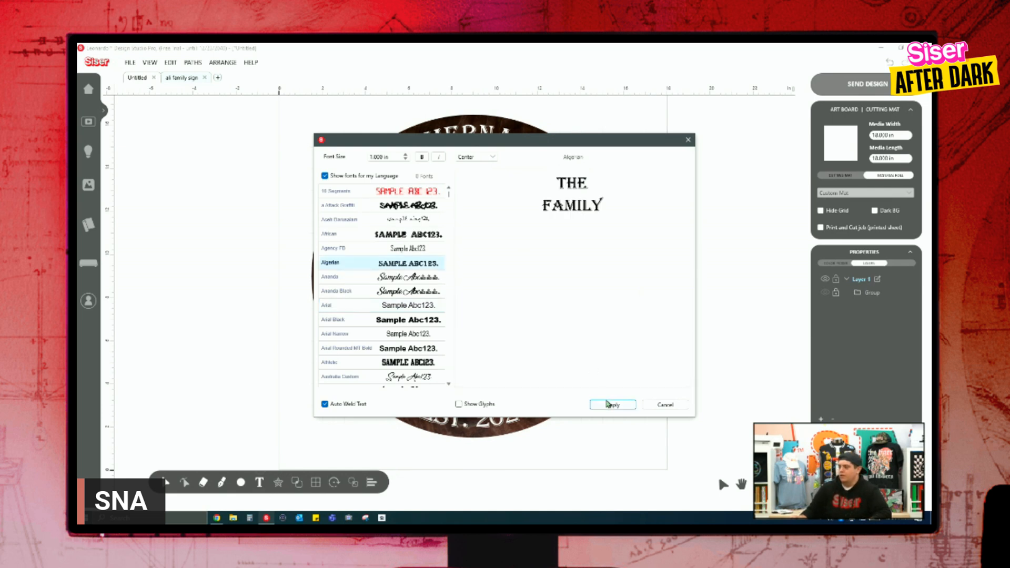
pyautogui.click(370, 291)
pyautogui.press('t')
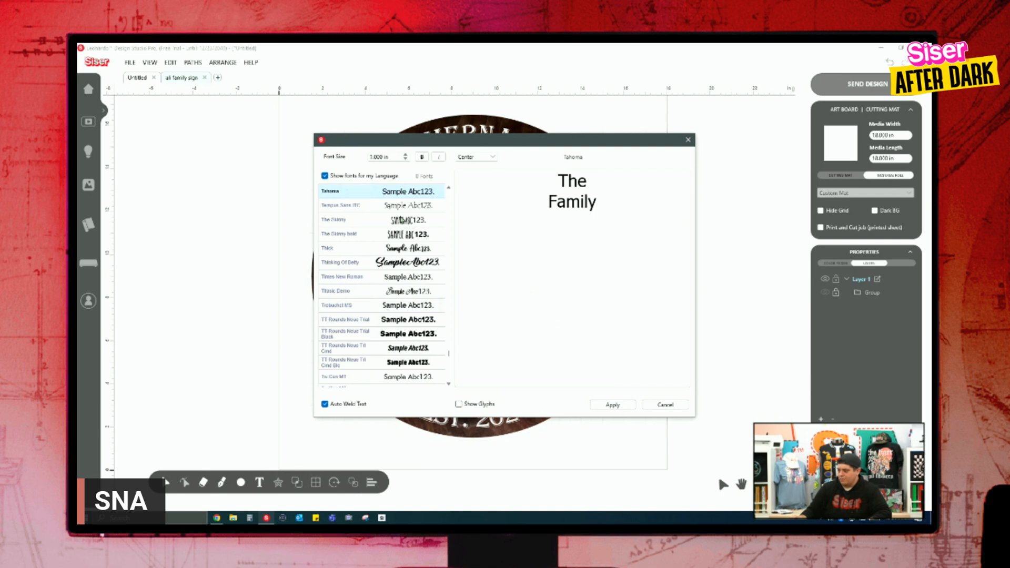
pyautogui.click(406, 279)
pyautogui.click(421, 157)
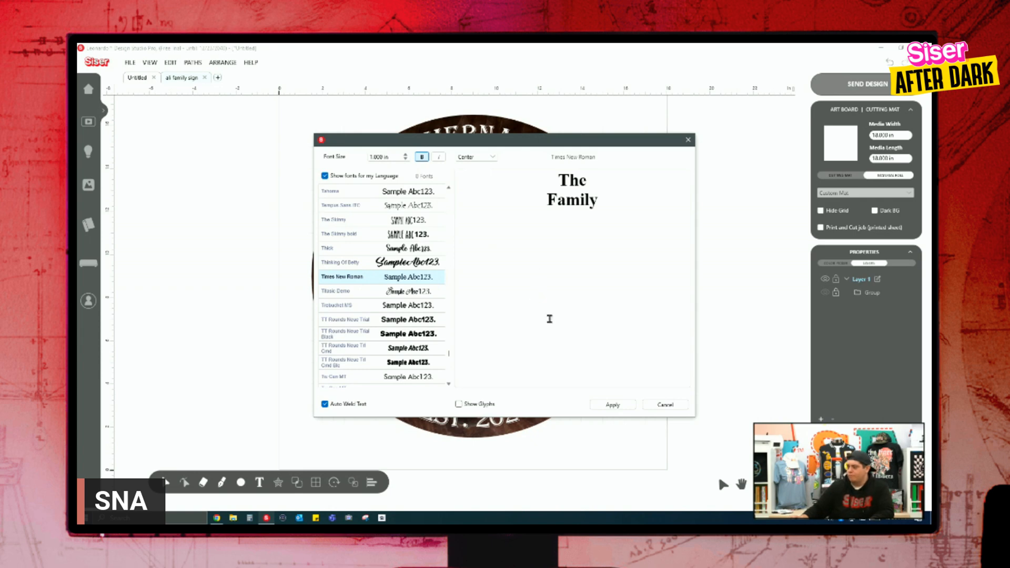
pyautogui.click(612, 405)
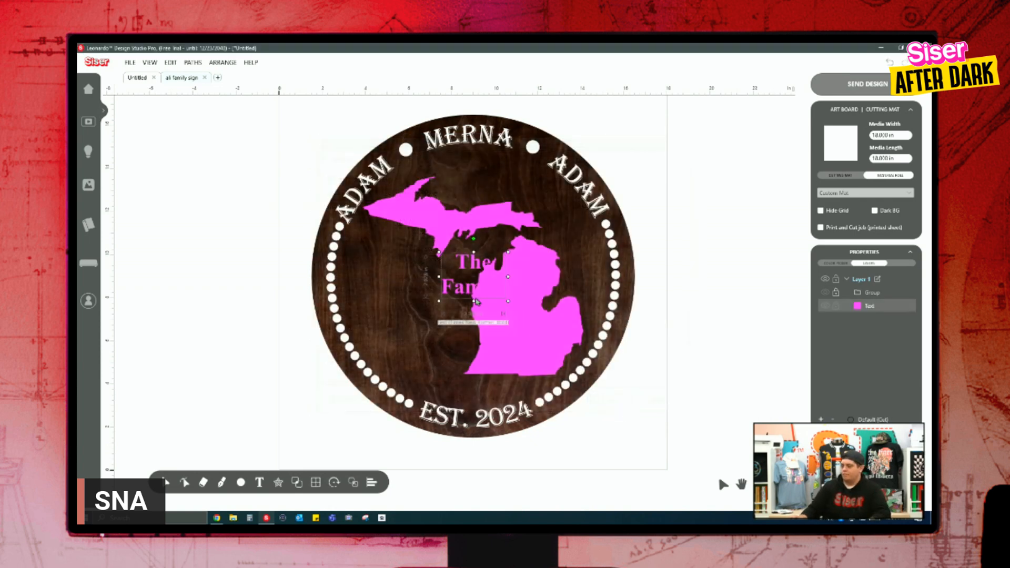
# Enlarge the "The Family" text to about 4.15 in wide beside Michigan's lower peninsula and color it white.
pyautogui.moveTo(442, 293); pyautogui.dragTo(457, 330)
pyautogui.click(852, 270)
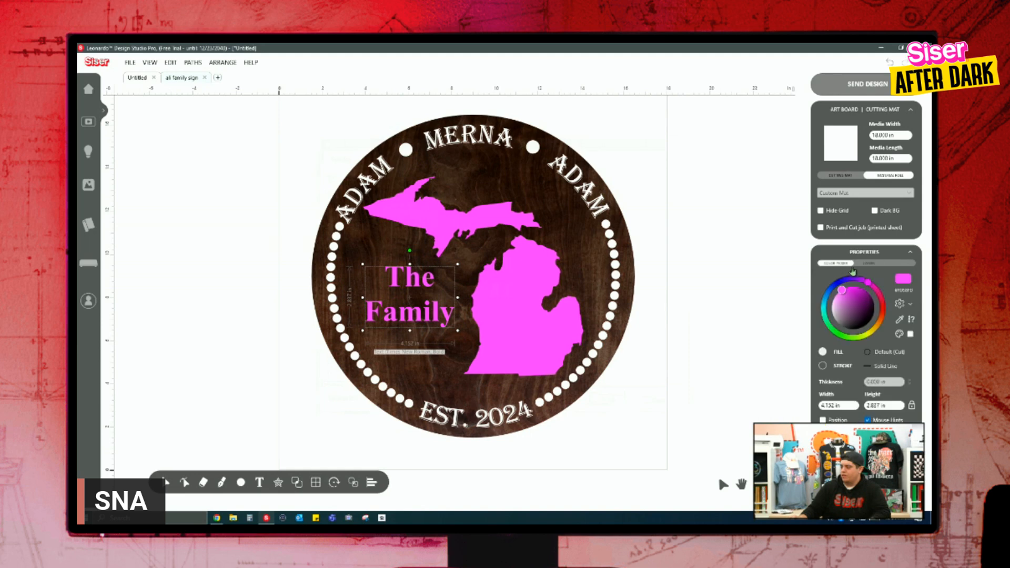
pyautogui.click(893, 279)
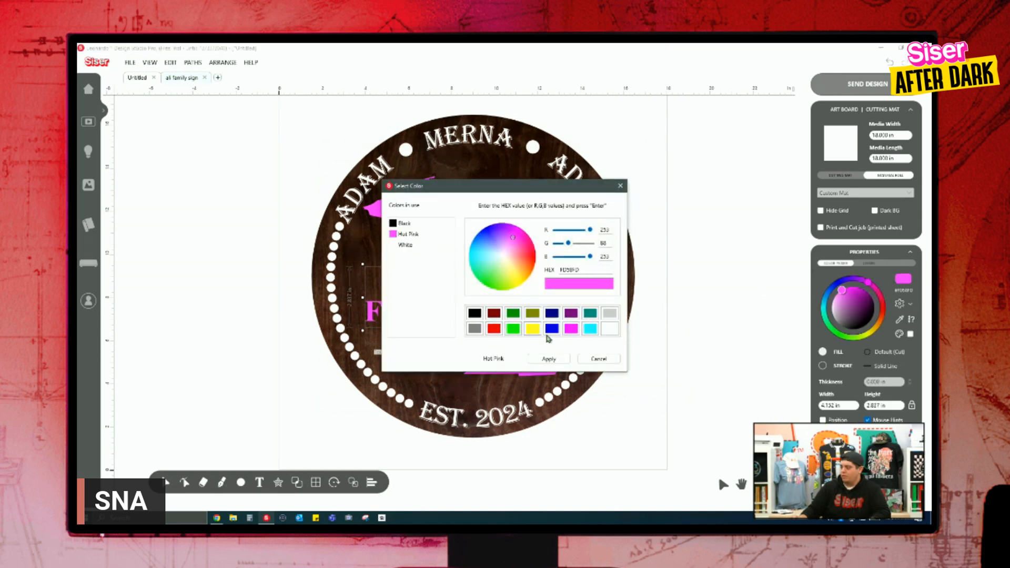
pyautogui.click(608, 328)
pyautogui.click(559, 358)
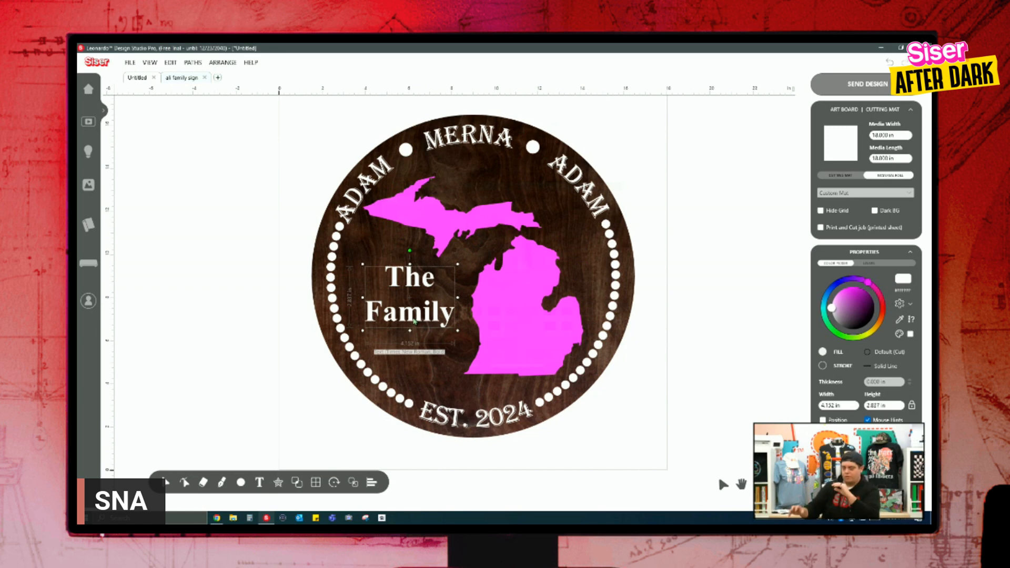
# Ungroup the paths of the "The Family" text into separate words and try out moving "The" on its own, undoing the move.
pyautogui.rightClick(411, 283)
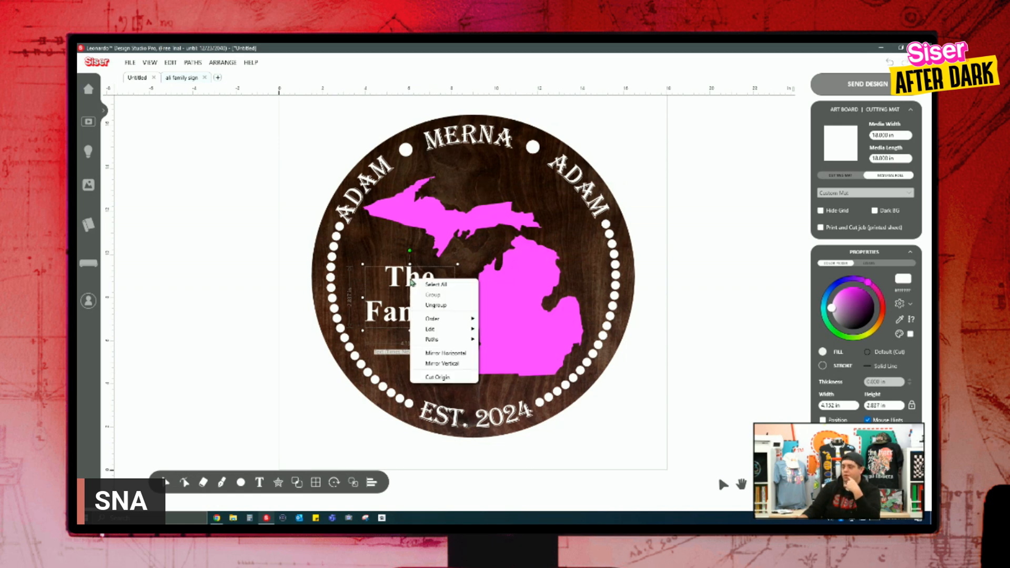
pyautogui.moveTo(446, 342)
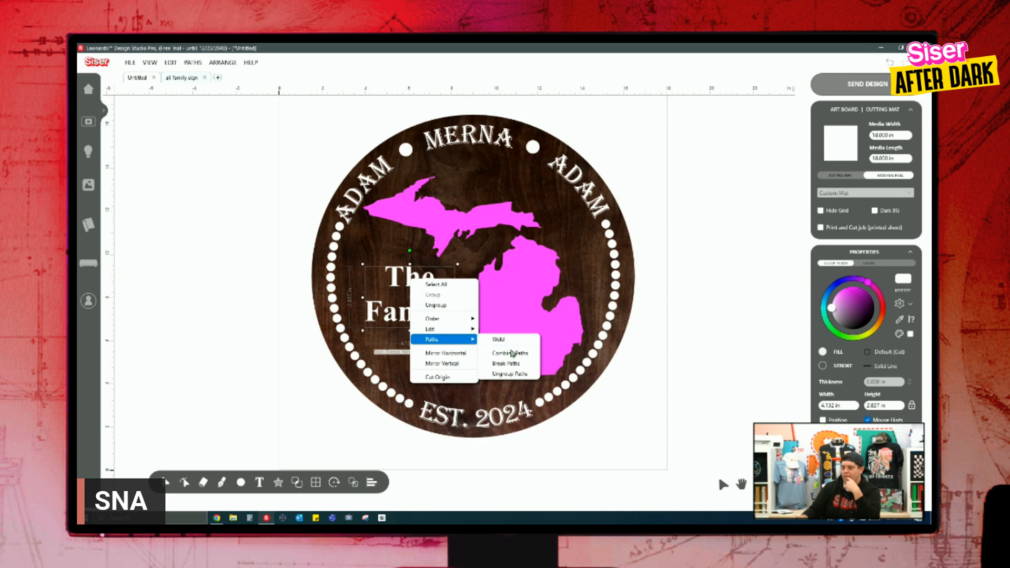
pyautogui.click(509, 374)
pyautogui.click(397, 274)
pyautogui.click(389, 273)
pyautogui.moveTo(392, 275); pyautogui.dragTo(377, 266)
pyautogui.hotkey('ctrl', 'z')
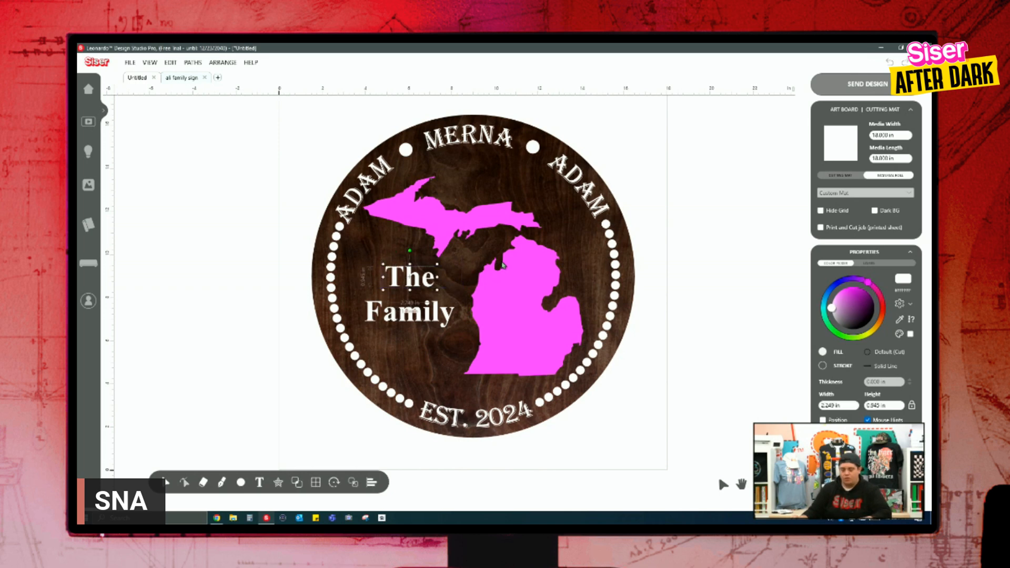
# Place "The" on the western part of Michigan's upper peninsula and "Family" along the base of the lower peninsula.
pyautogui.moveTo(418, 277); pyautogui.dragTo(415, 254)
pyautogui.click(366, 298)
pyautogui.moveTo(367, 298); pyautogui.dragTo(383, 312)
pyautogui.moveTo(403, 258); pyautogui.dragTo(415, 213)
pyautogui.moveTo(436, 346); pyautogui.dragTo(544, 371)
pyautogui.click(711, 375)
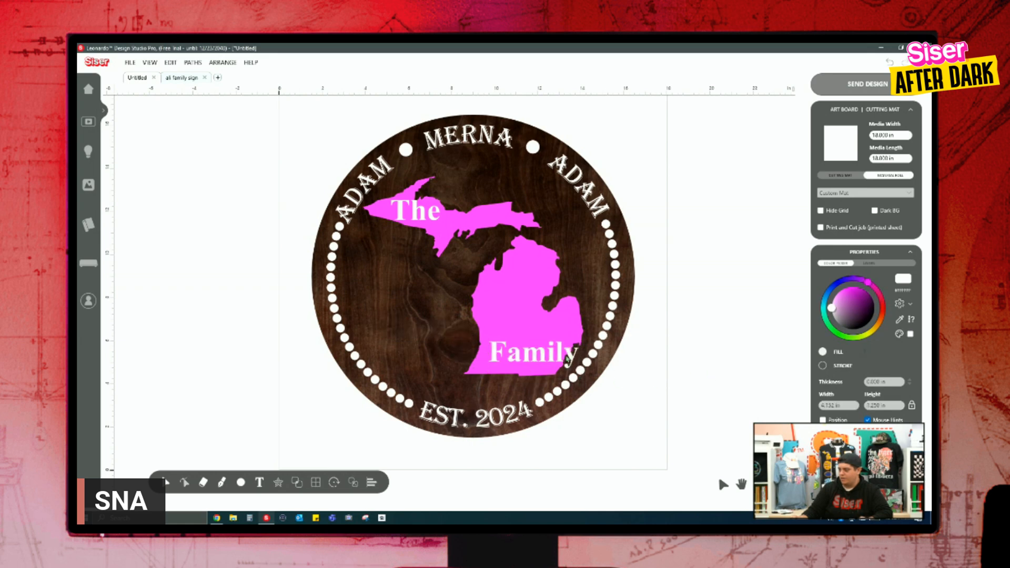
pyautogui.moveTo(571, 358); pyautogui.dragTo(551, 363)
pyautogui.moveTo(411, 216); pyautogui.dragTo(400, 216)
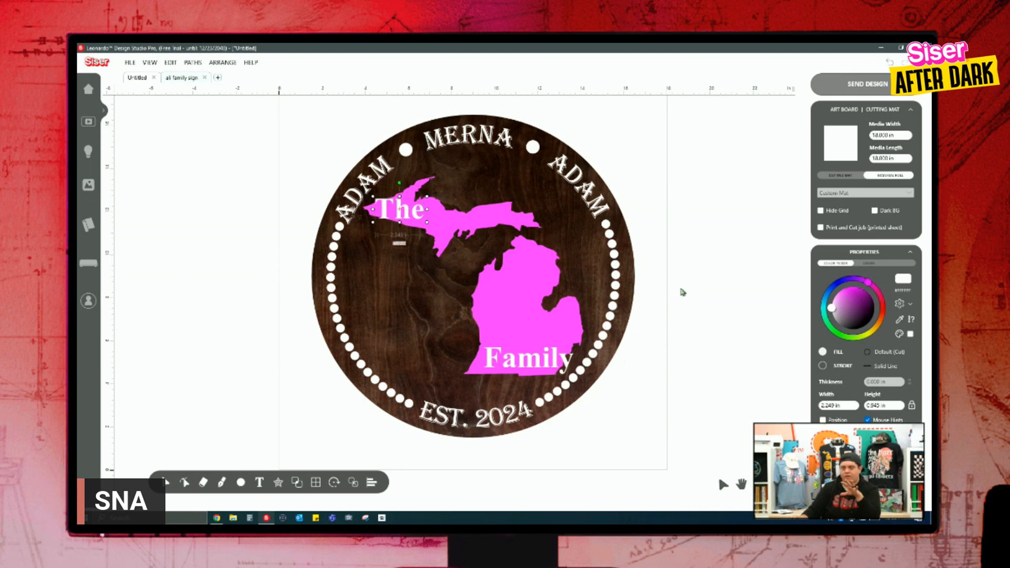
pyautogui.click(693, 308)
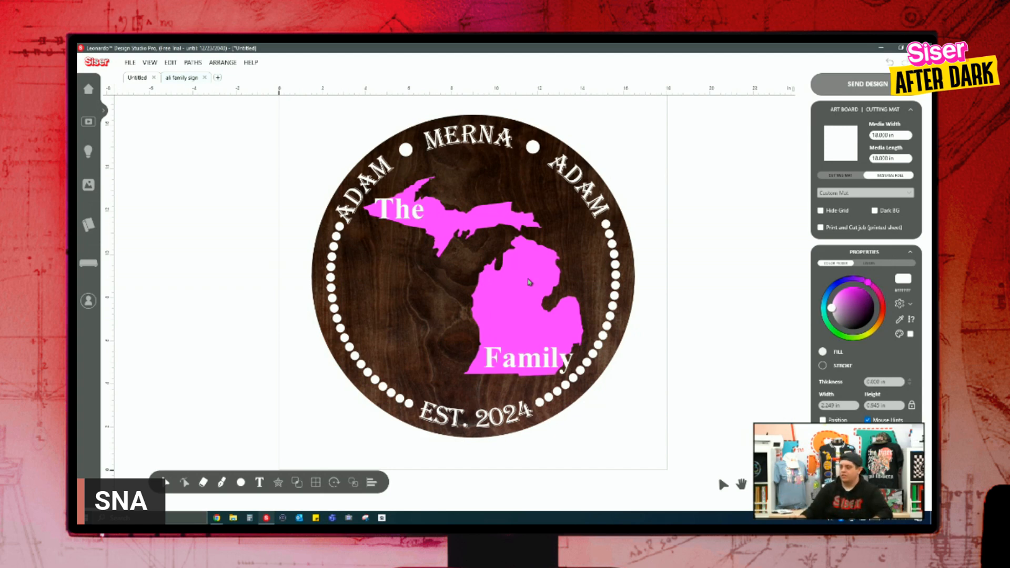
# Add a bold, centered "Siser" text in the Thinking Of Betty font, 1.000 in size, to the design.
pyautogui.click(260, 481)
pyautogui.write('SISER')
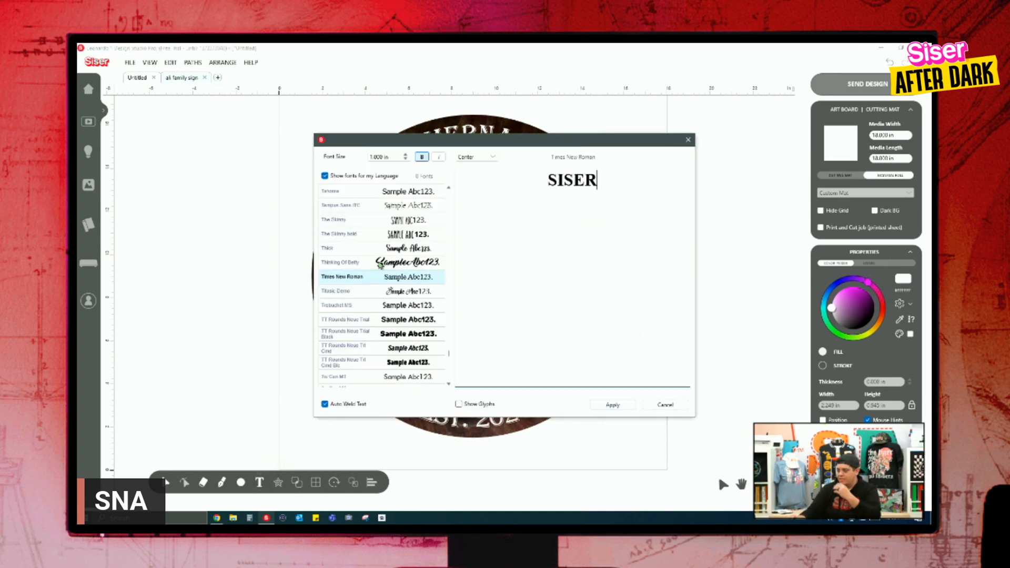
pyautogui.click(380, 265)
pyautogui.hotkey('ctrl', 'a')
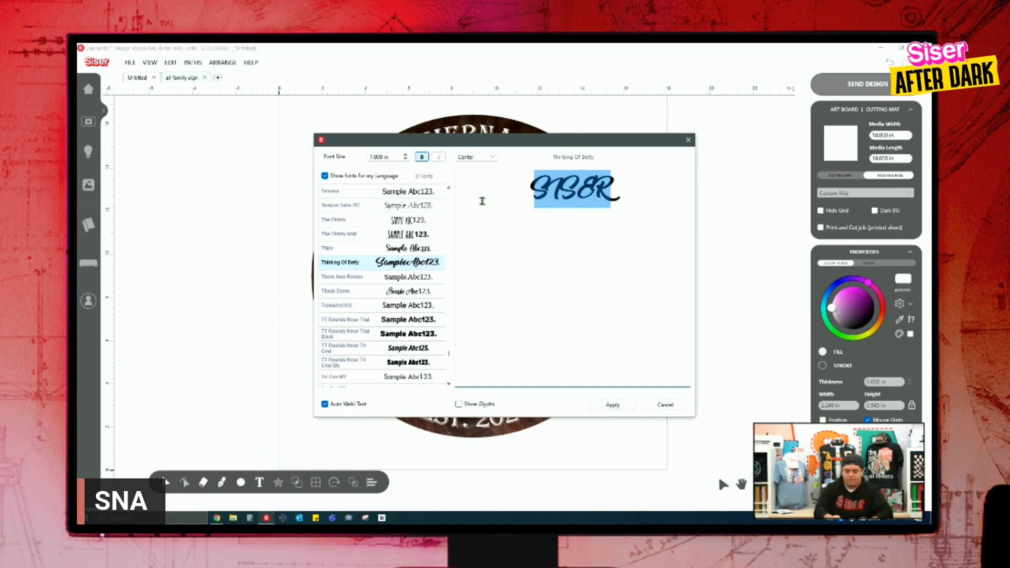
pyautogui.write('Siser')
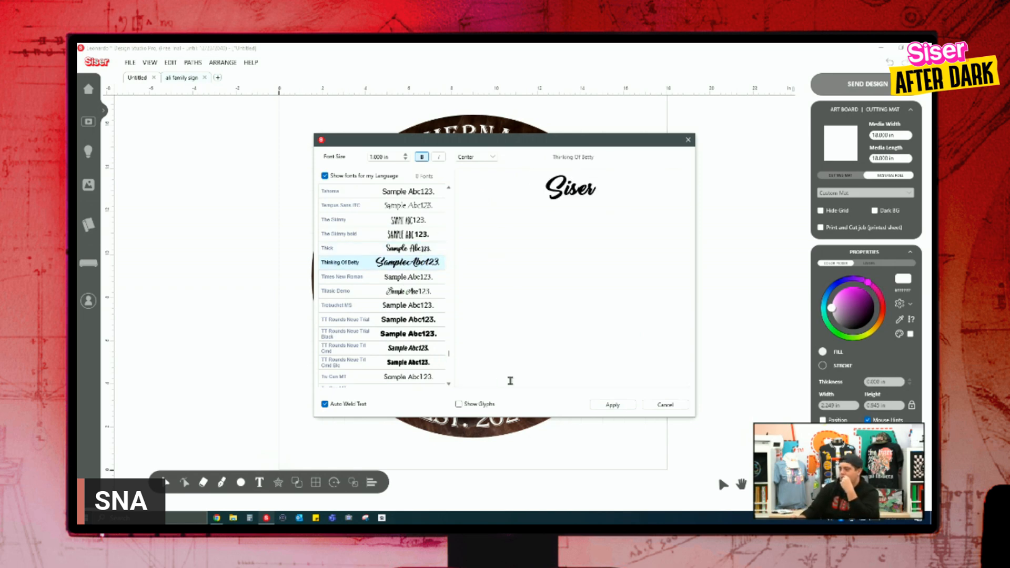
pyautogui.click(609, 409)
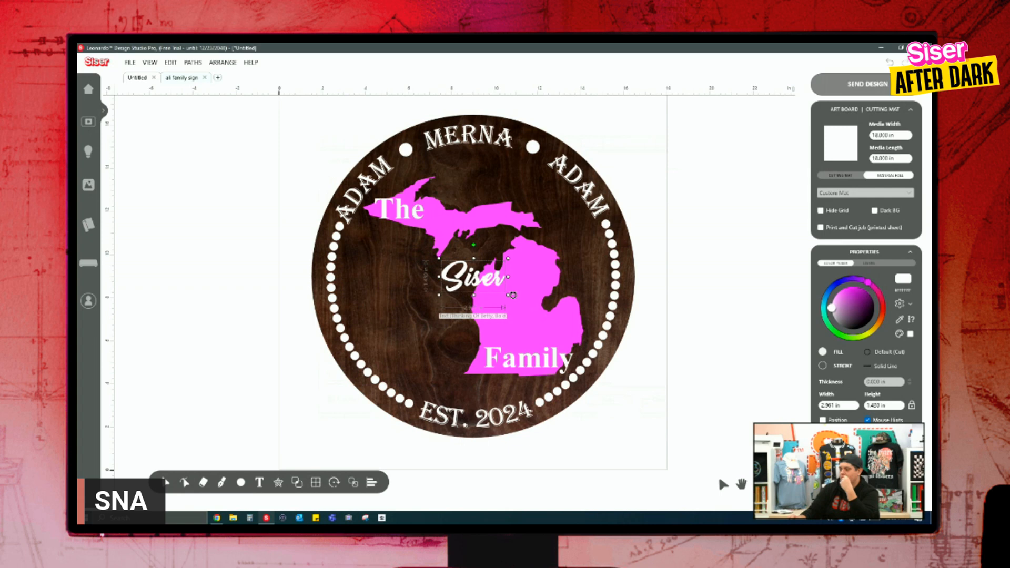
# Enlarge the "Siser" text to about 10.8 in wide and place it across the sign's center.
pyautogui.moveTo(505, 294); pyautogui.dragTo(587, 333)
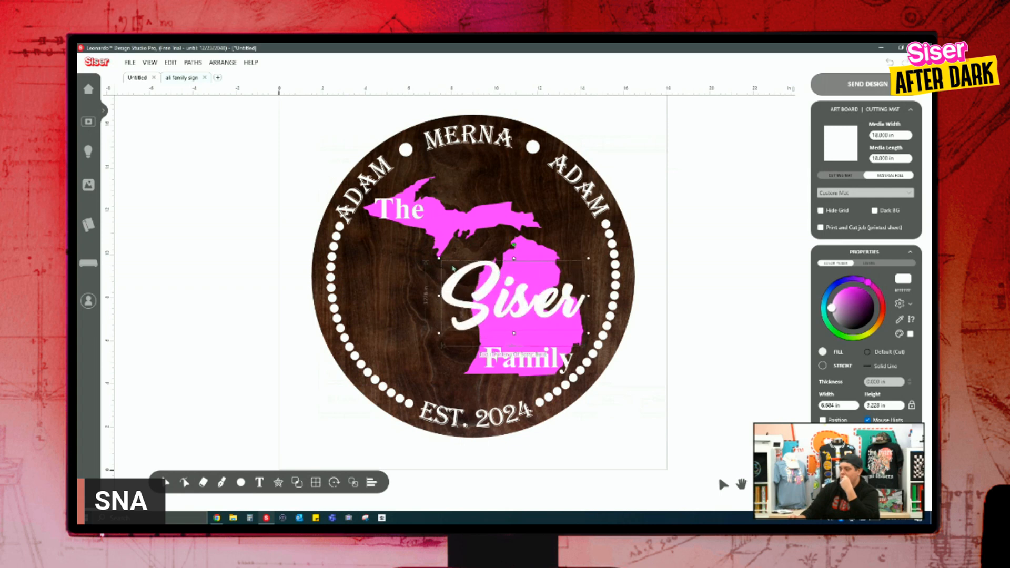
pyautogui.moveTo(439, 259); pyautogui.dragTo(350, 216)
pyautogui.moveTo(482, 280); pyautogui.dragTo(482, 291)
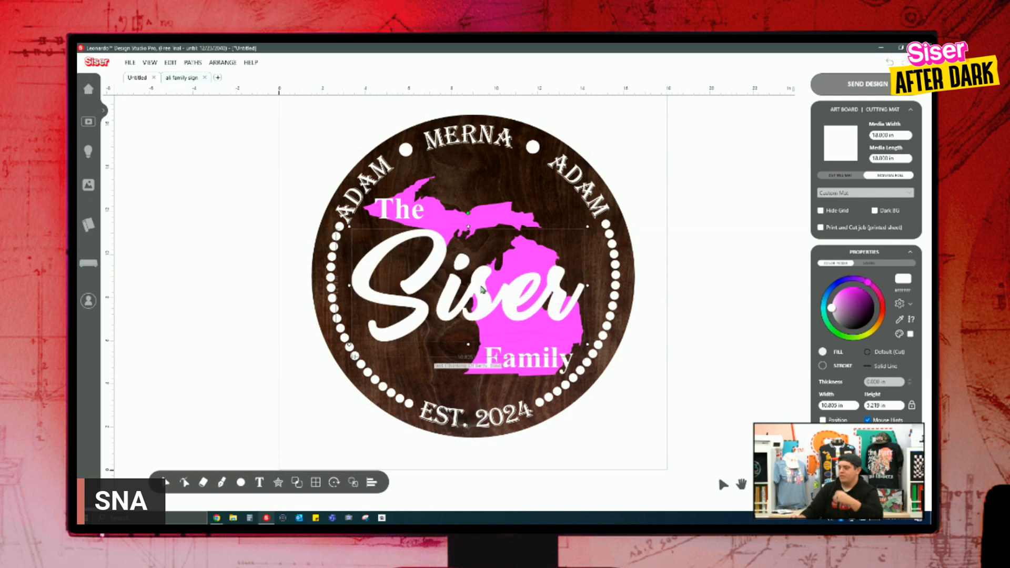
# Try slight rotations of the "Siser" text in both directions, undoing the first one.
pyautogui.moveTo(469, 213); pyautogui.dragTo(474, 211)
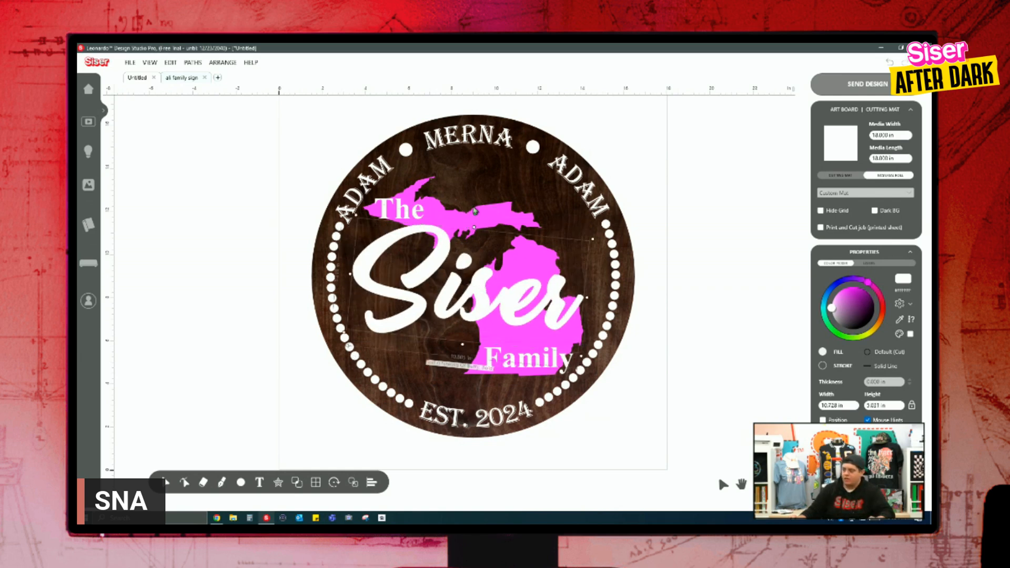
pyautogui.hotkey('ctrl', 'z')
pyautogui.moveTo(470, 213); pyautogui.dragTo(479, 214)
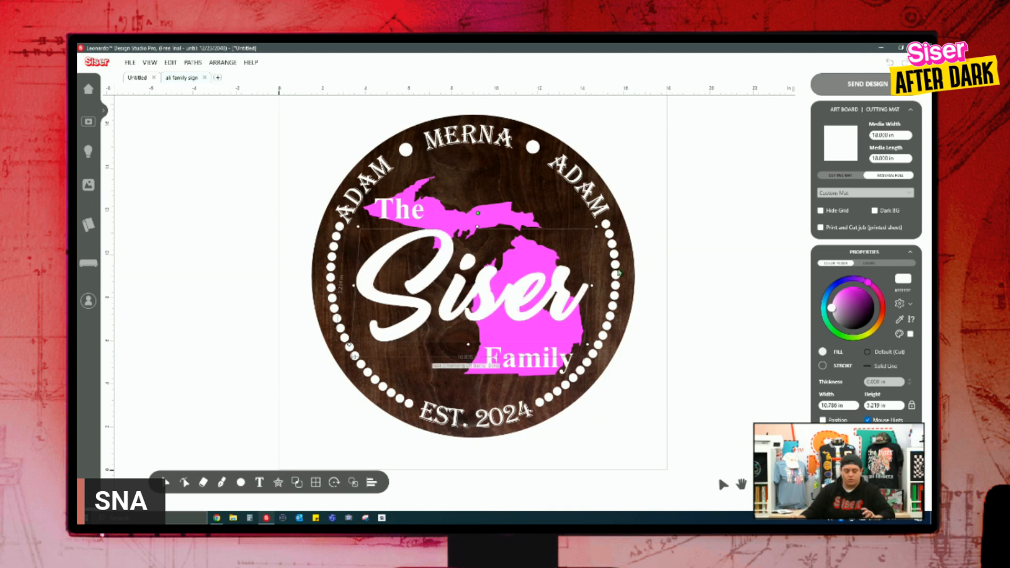
pyautogui.moveTo(482, 216); pyautogui.dragTo(461, 210)
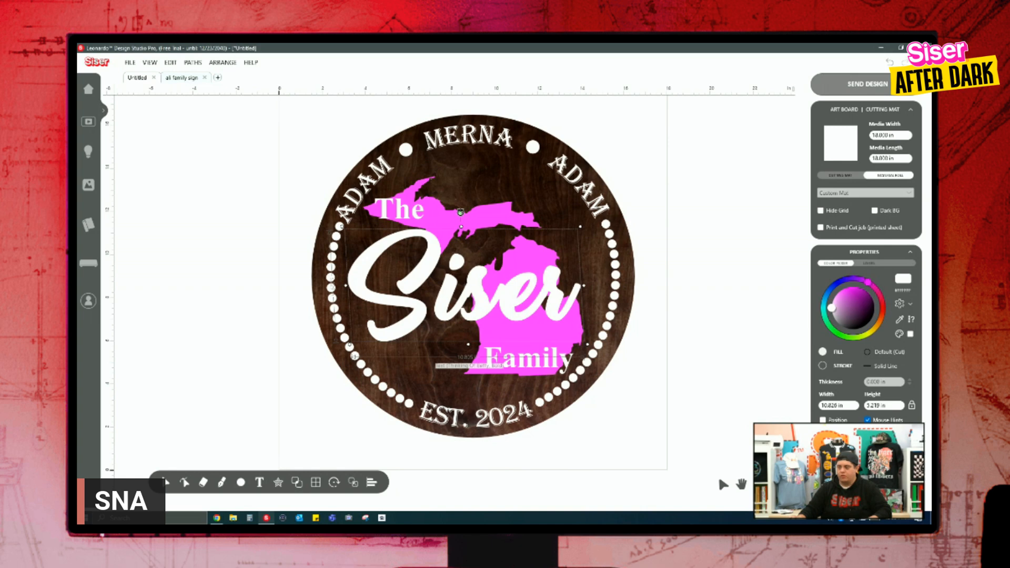
pyautogui.moveTo(460, 212); pyautogui.dragTo(489, 210)
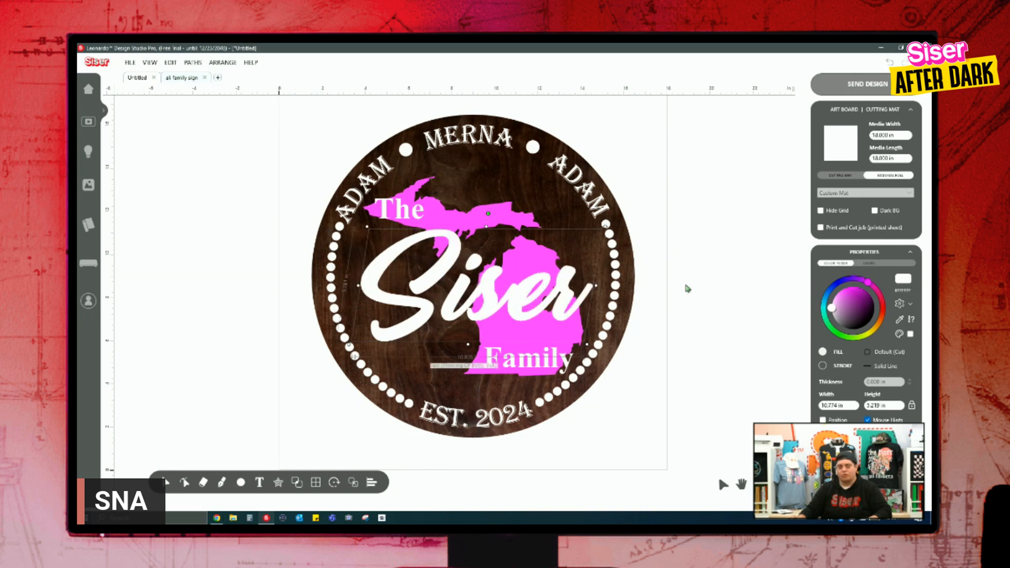
pyautogui.press('Escape')
# Tilt the "Siser" text slightly counterclockwise, enlarge it to about 11.9 in wide and center it between the dotted borders.
pyautogui.click(561, 293)
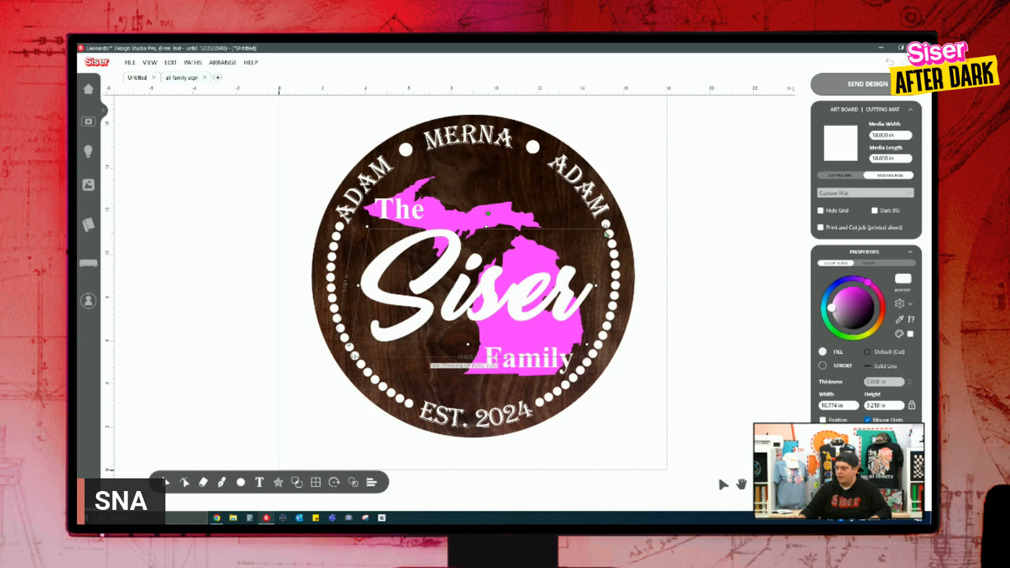
pyautogui.moveTo(489, 212); pyautogui.dragTo(489, 206)
pyautogui.moveTo(360, 364); pyautogui.dragTo(355, 352)
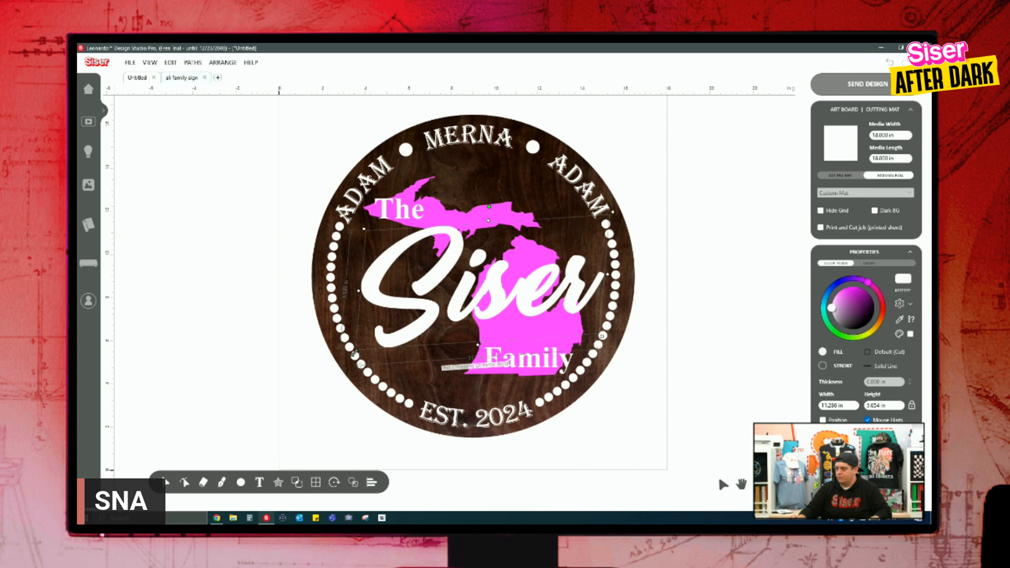
pyautogui.moveTo(457, 314); pyautogui.dragTo(500, 302)
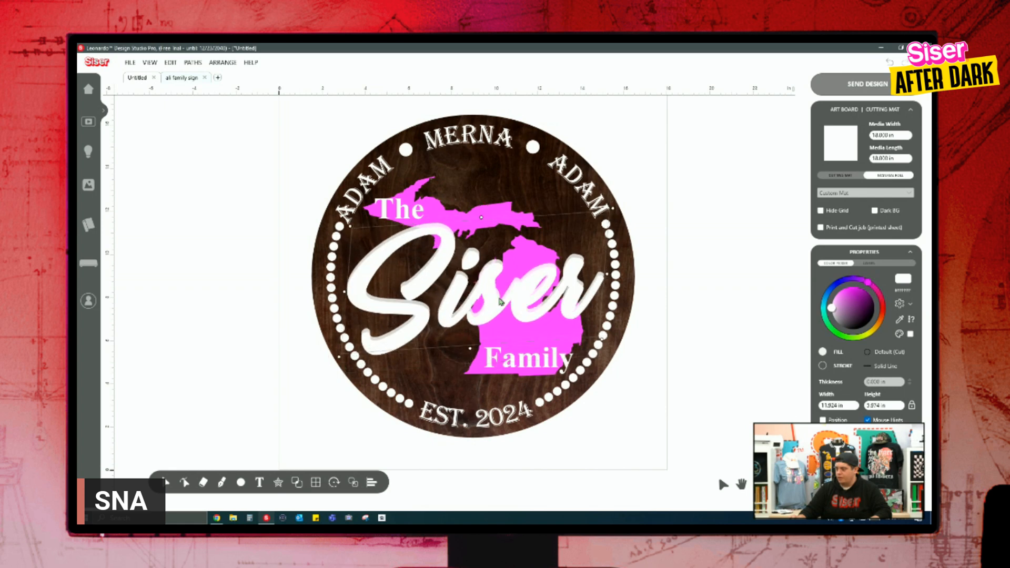
# Select the words "The", "Siser" and "Family" together.
pyautogui.click(724, 286)
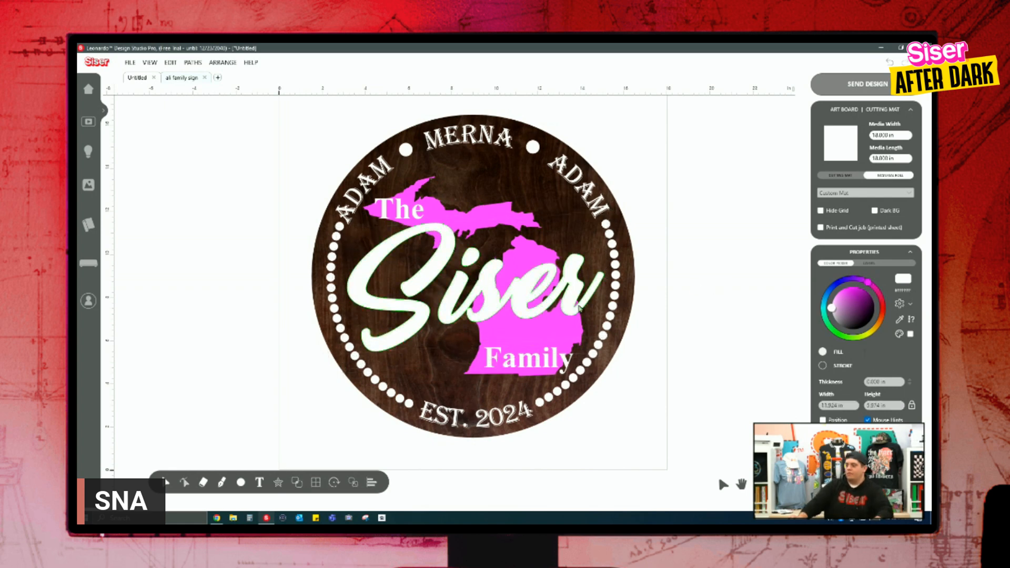
pyautogui.click(522, 360)
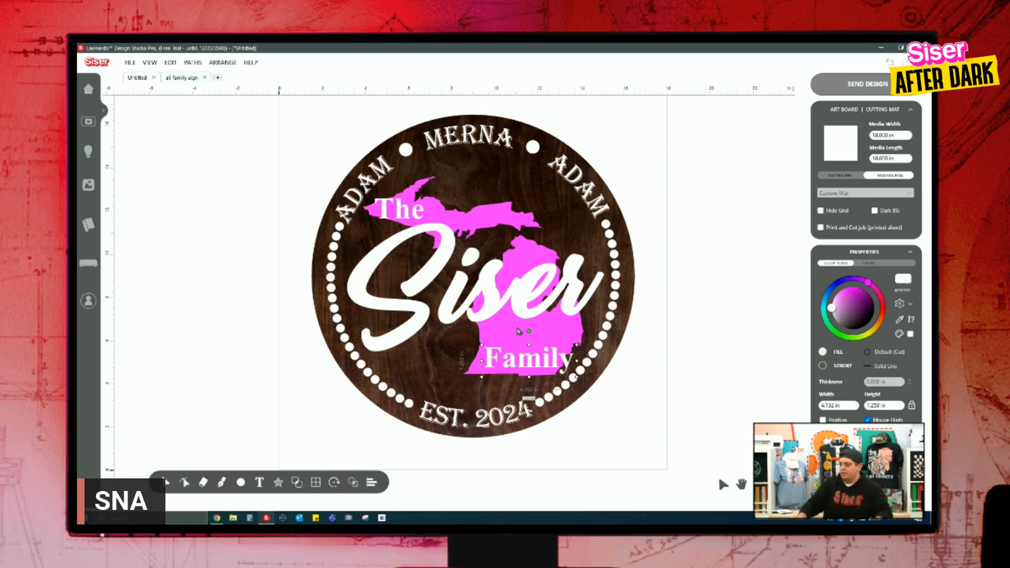
pyautogui.moveTo(410, 216); pyautogui.dragTo(411, 191)
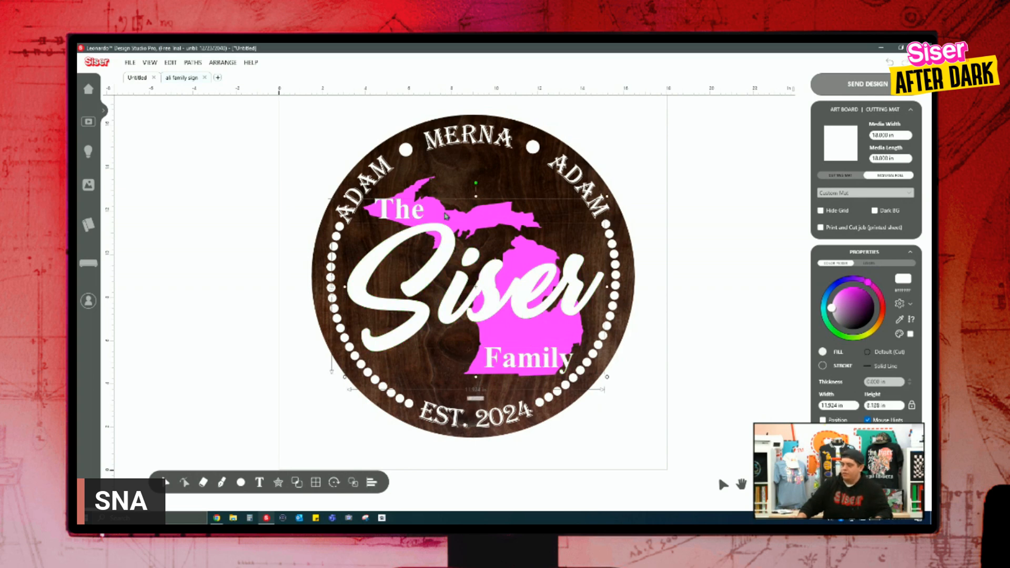
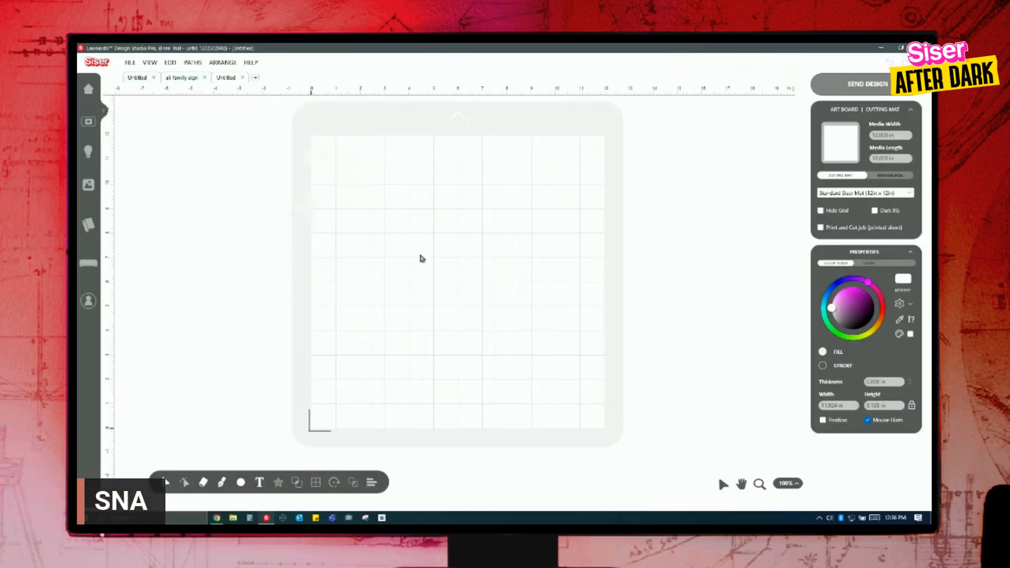
# Choose the blade holder picture named "image" in Downloads for import into the blank document.
pyautogui.hotkey('ctrl', 'i')
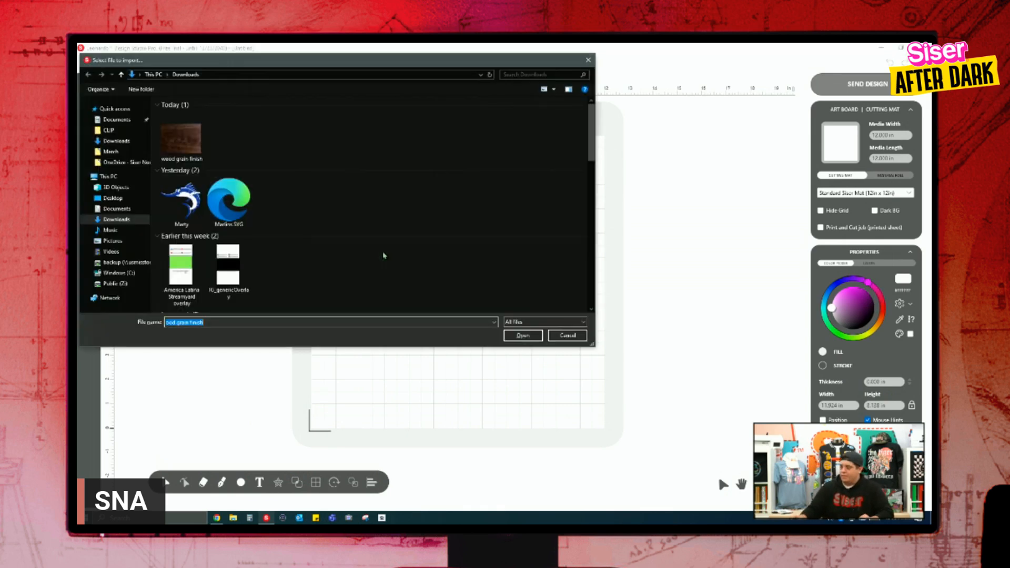
pyautogui.click(122, 120)
pyautogui.click(117, 141)
pyautogui.scroll(-5, 509, 191)
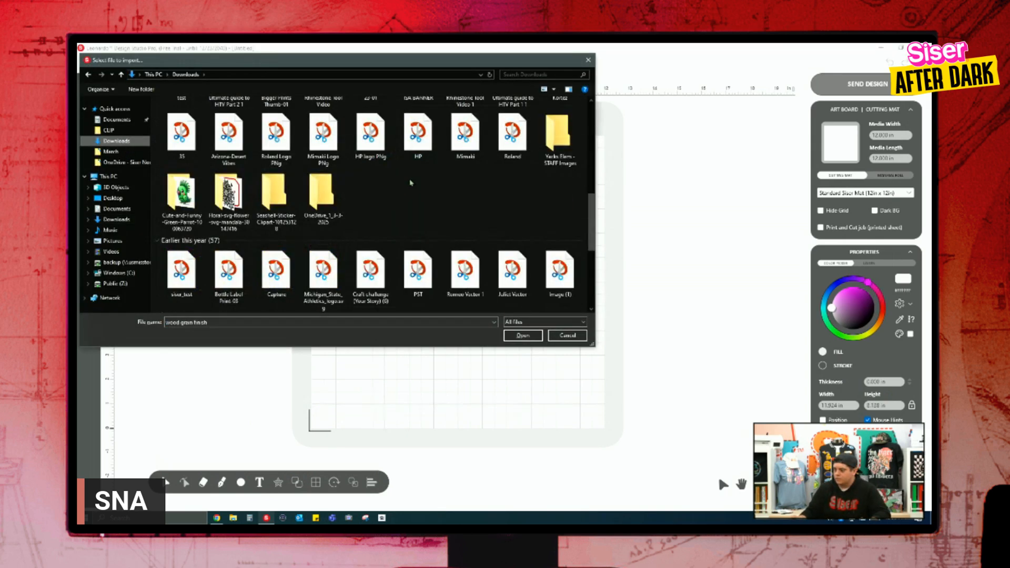
pyautogui.scroll(-15, 510, 192)
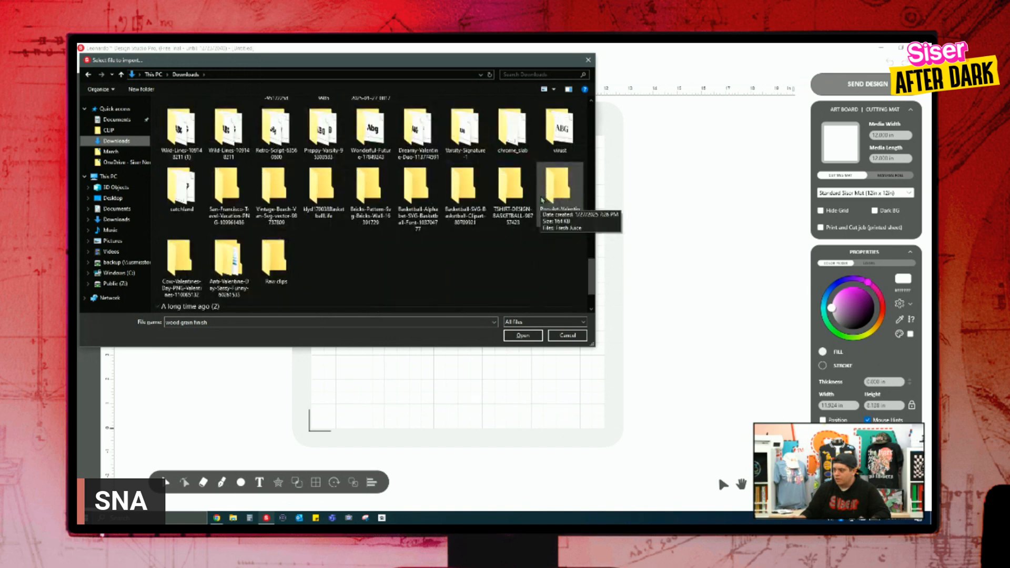
pyautogui.scroll(10, 308, 204)
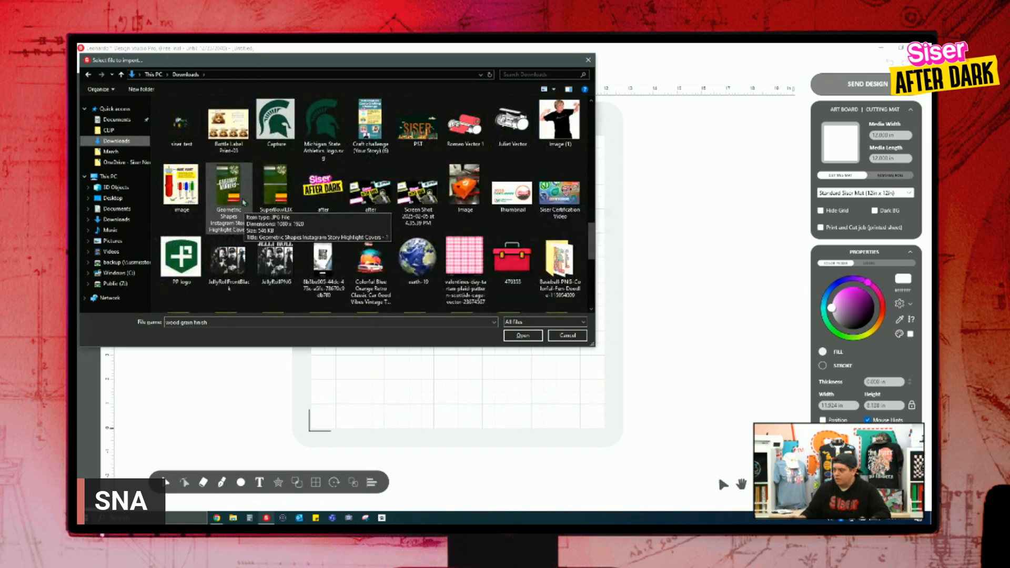
pyautogui.click(181, 187)
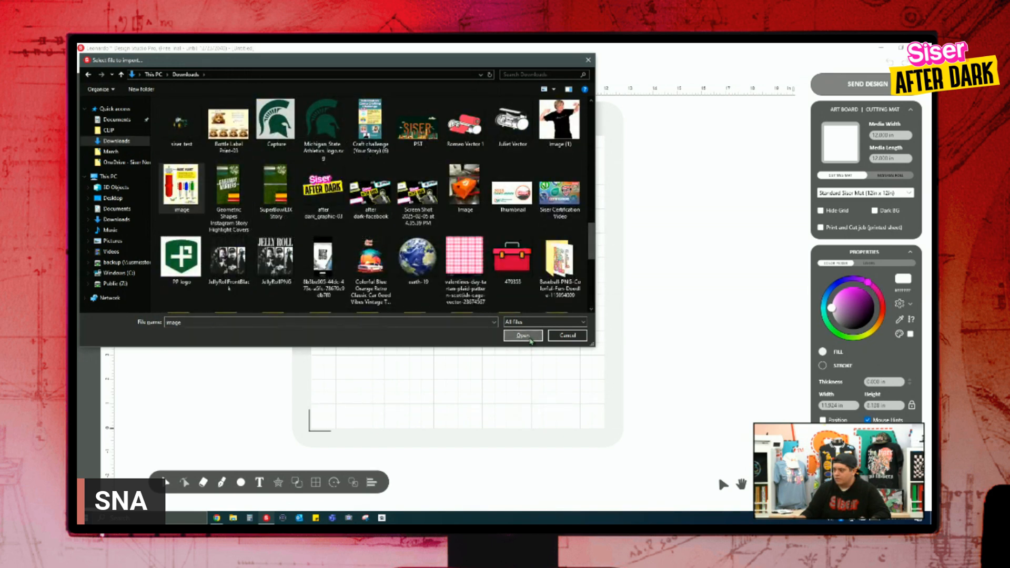
pyautogui.click(508, 339)
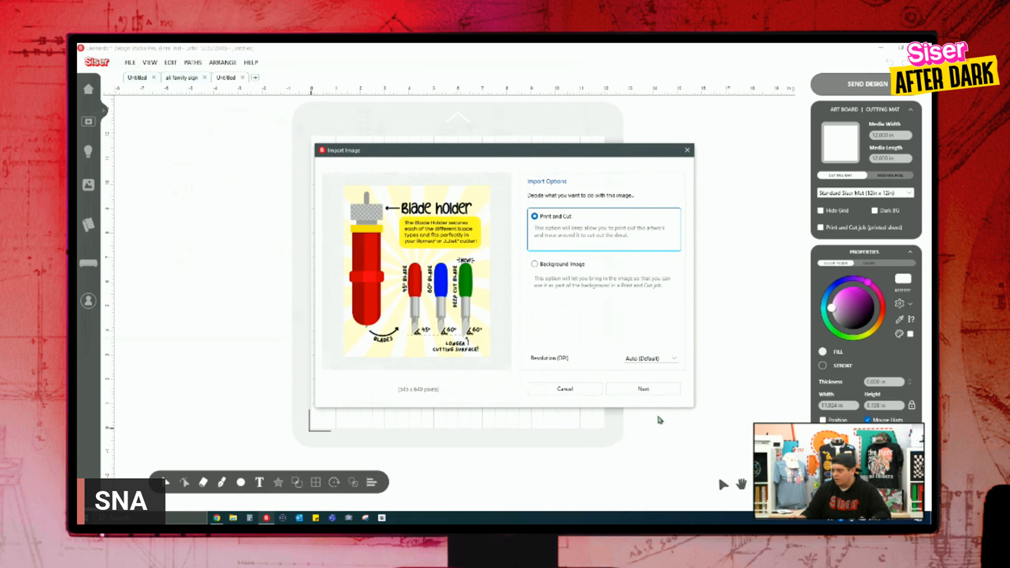
# Import the blade holder picture as a background image and enlarge it to about 7.9 in wide on the mat.
pyautogui.click(574, 269)
pyautogui.click(643, 389)
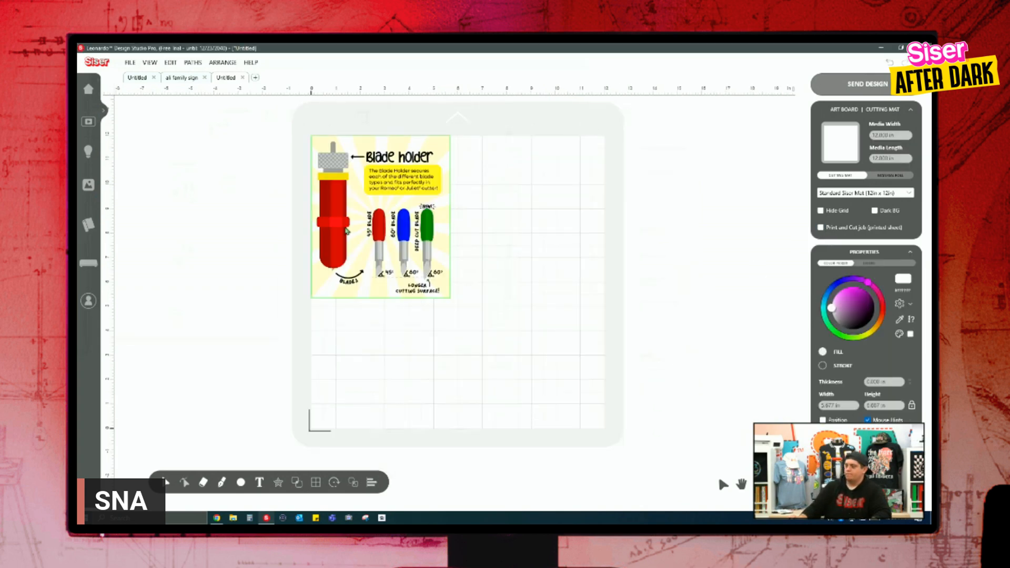
pyautogui.click(346, 231)
pyautogui.moveTo(346, 230); pyautogui.dragTo(366, 250)
pyautogui.moveTo(475, 320); pyautogui.dragTo(528, 386)
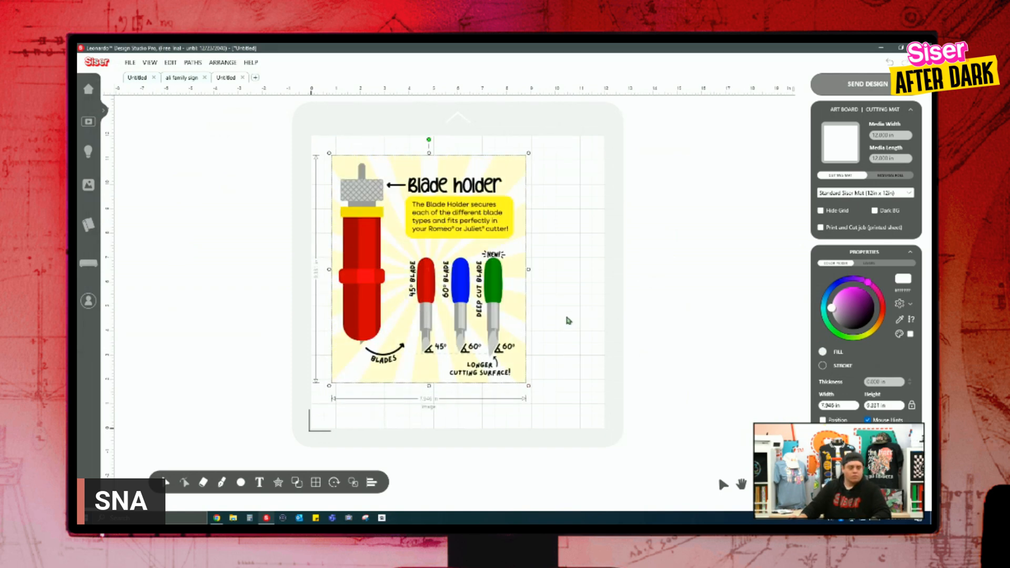
# Discard the blade holder image with its blank document and return to the "Siser" family sign design.
pyautogui.press('Delete')
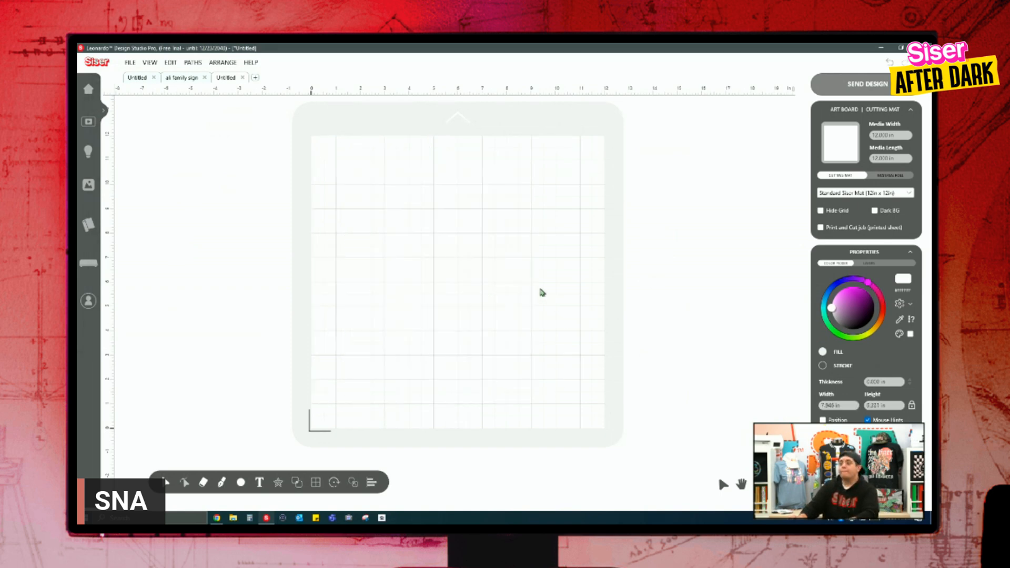
pyautogui.click(243, 78)
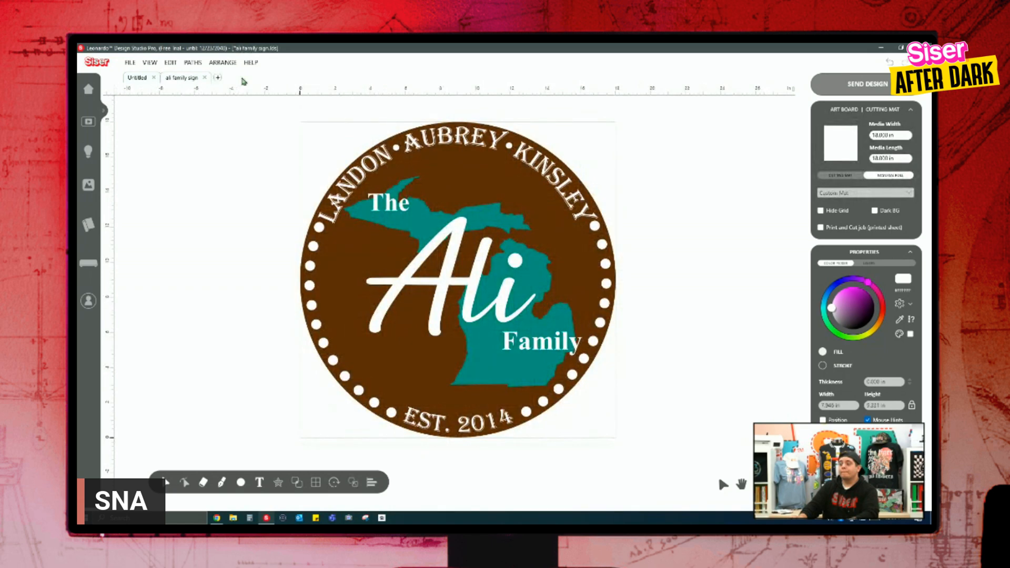
pyautogui.click(137, 79)
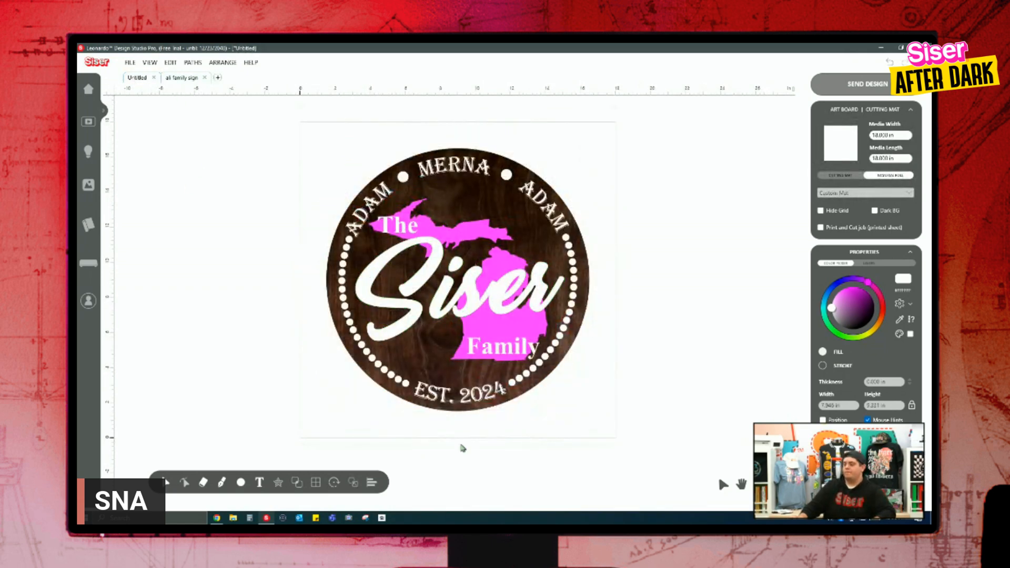
pyautogui.moveTo(260, 481)
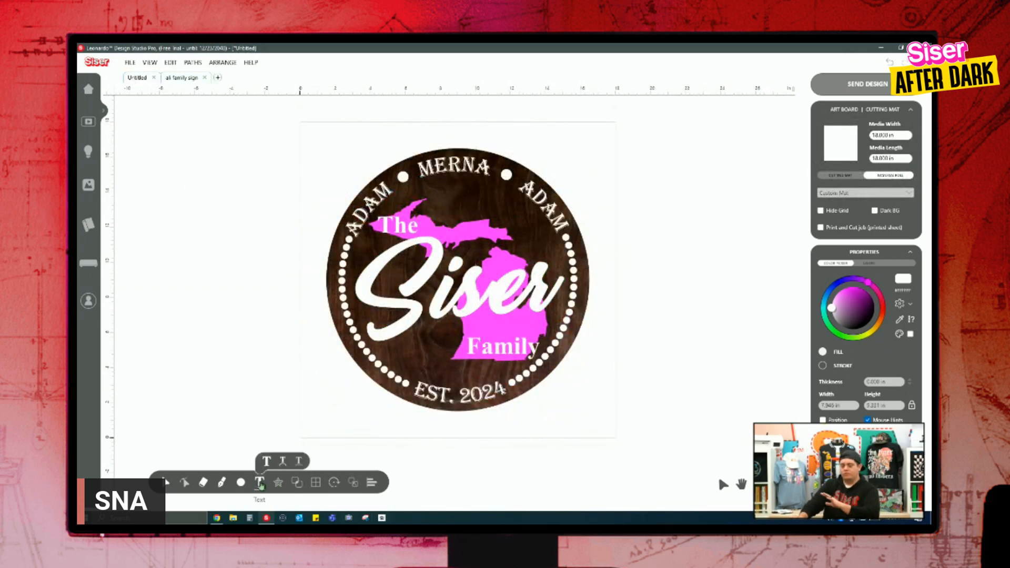
# Browse the text fonts, preview Star Jedi and the first font beginning with F, and close the text editor without adding text.
pyautogui.click(266, 463)
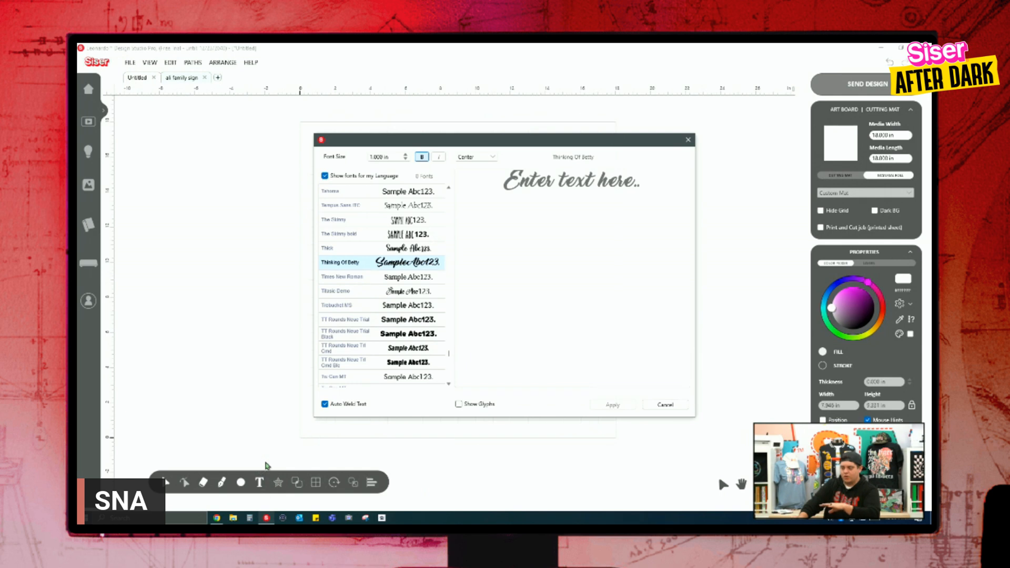
pyautogui.scroll(5, 391, 265)
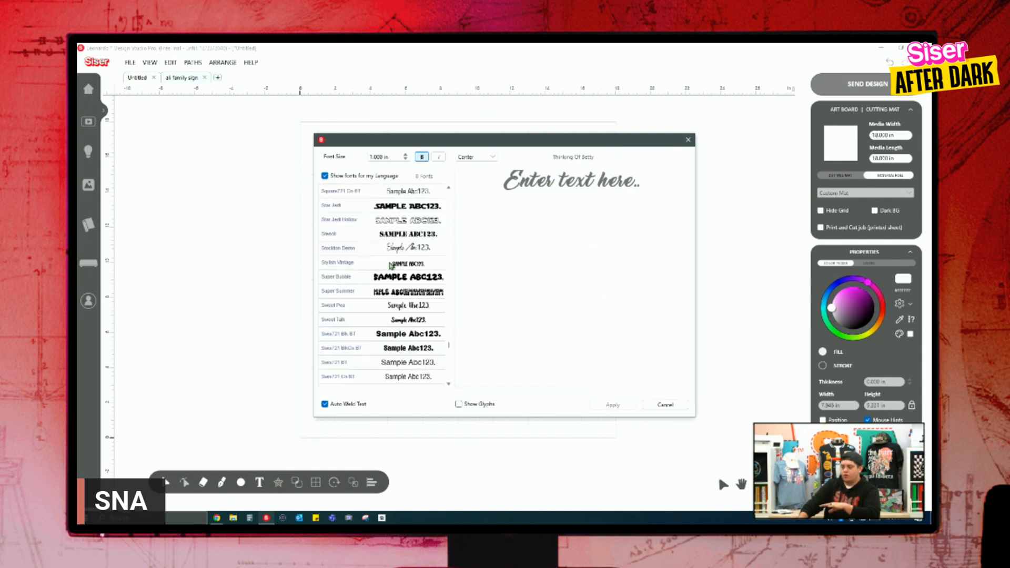
pyautogui.click(390, 212)
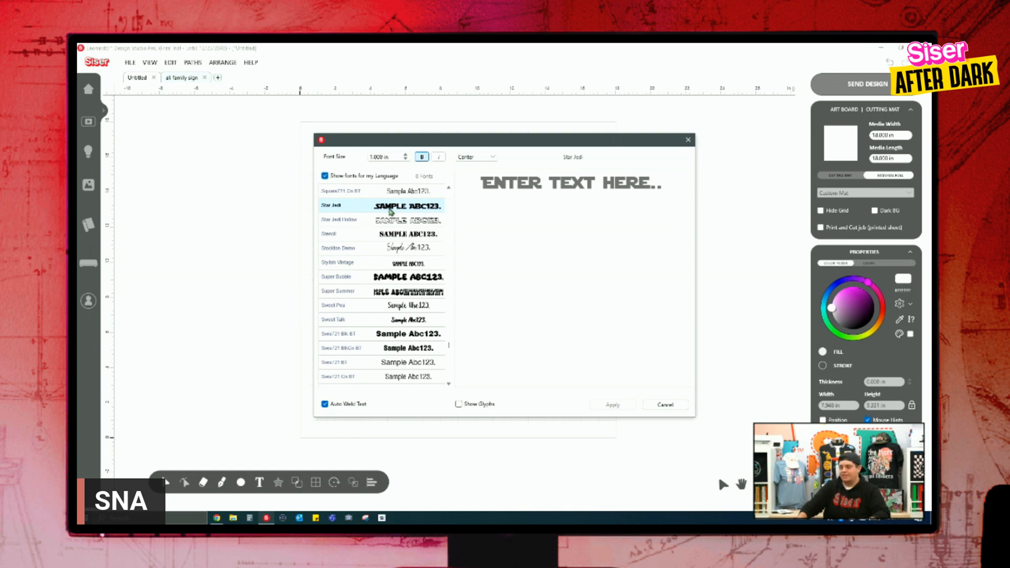
pyautogui.press('f')
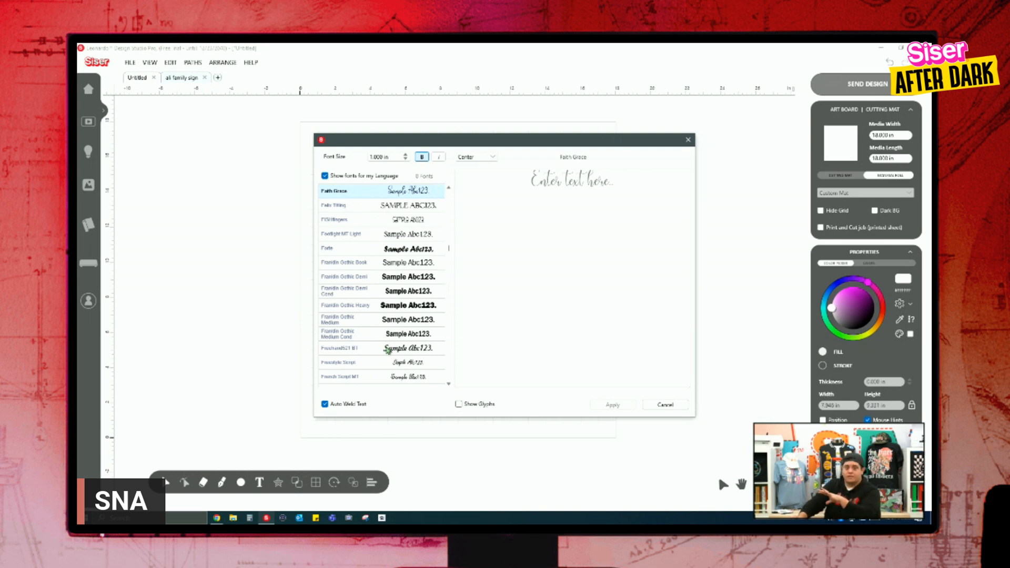
pyautogui.click(687, 139)
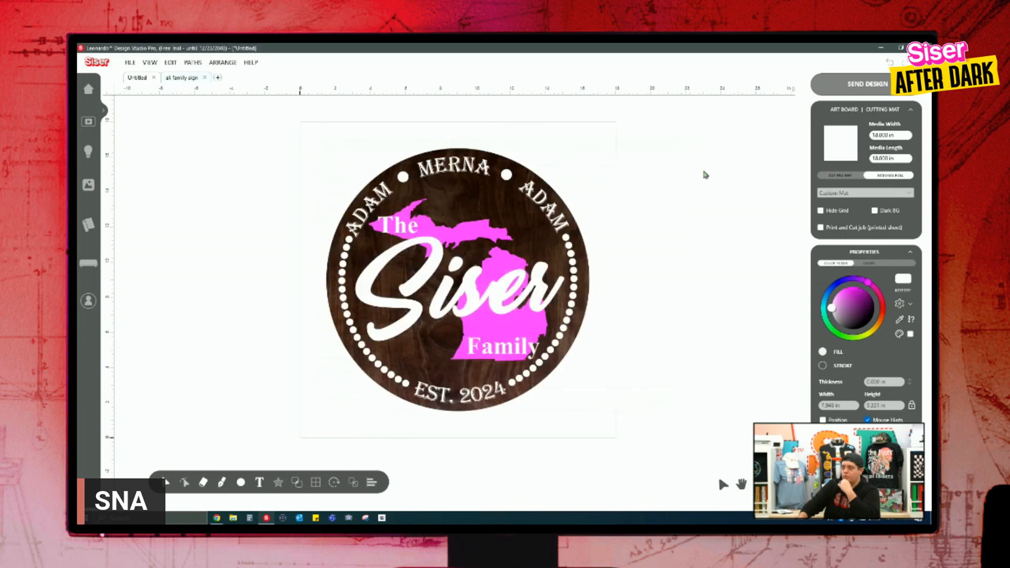
# Recolor the word "Siser" in the sign's center with the red swatch.
pyautogui.click(506, 286)
pyautogui.click(913, 300)
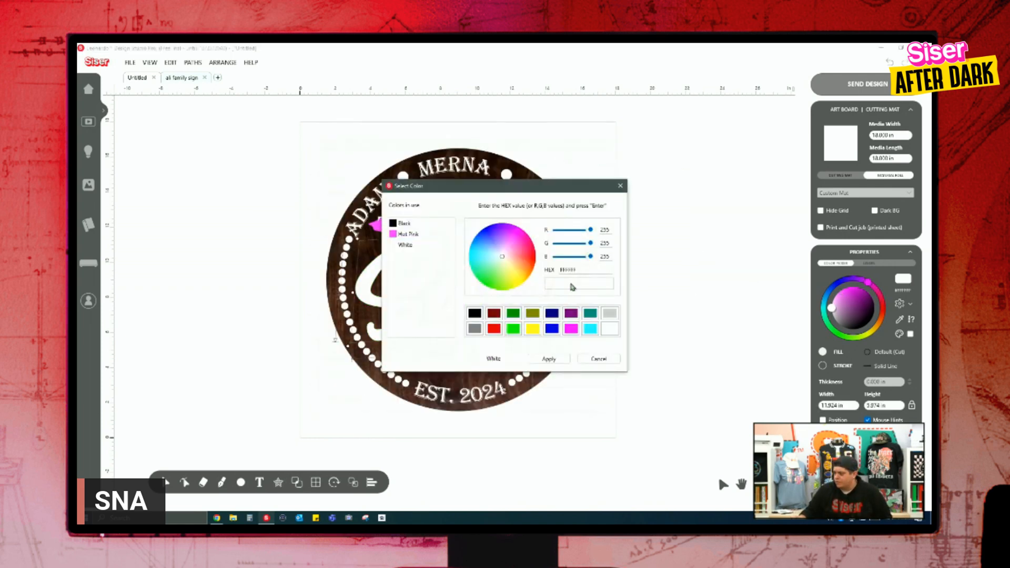
pyautogui.click(493, 328)
pyautogui.click(547, 358)
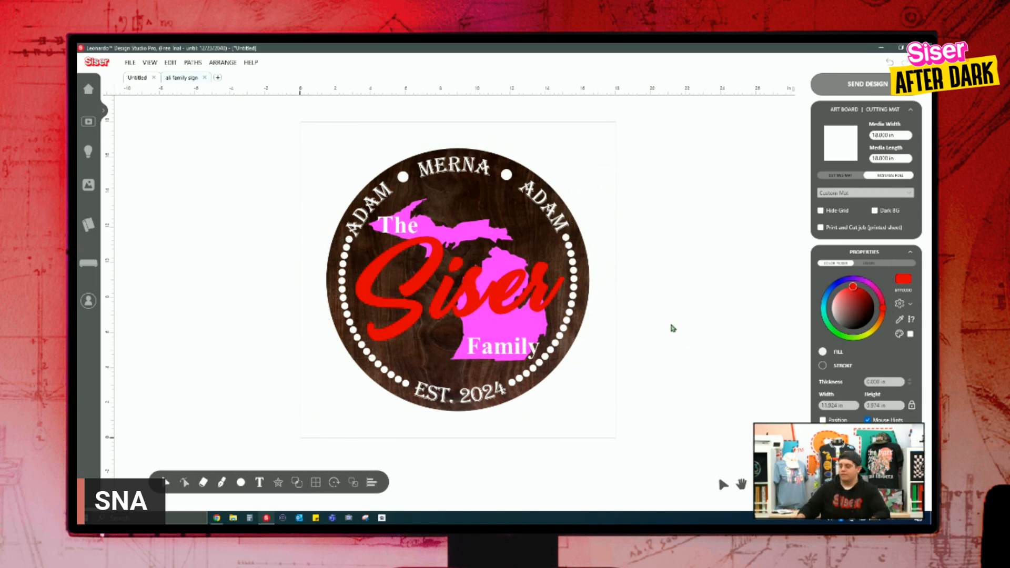
# Draw a red heart on the Michigan shape just above the "y" of "Family" and shrink it to about 0.3 in wide.
pyautogui.click(242, 483)
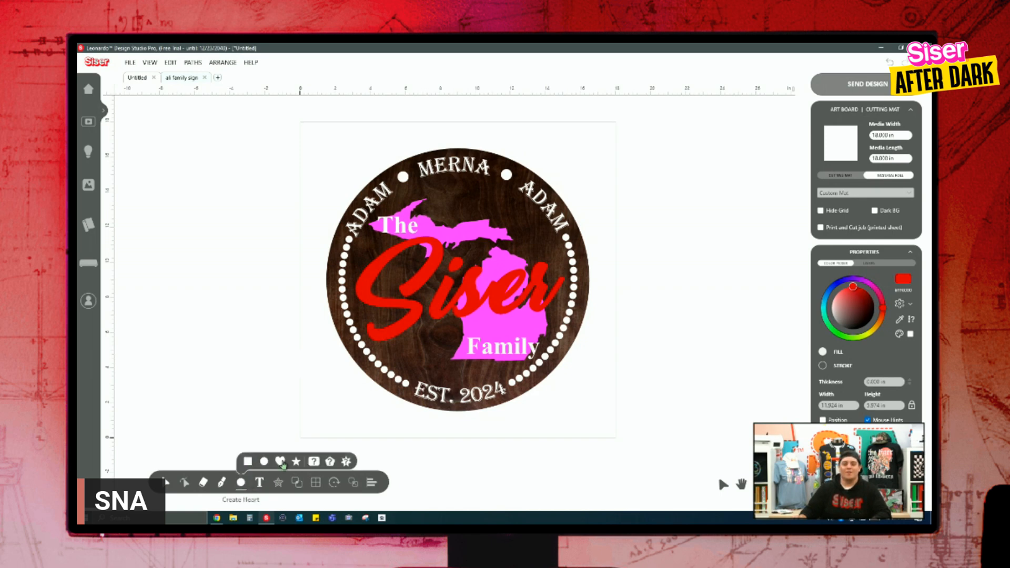
pyautogui.click(281, 461)
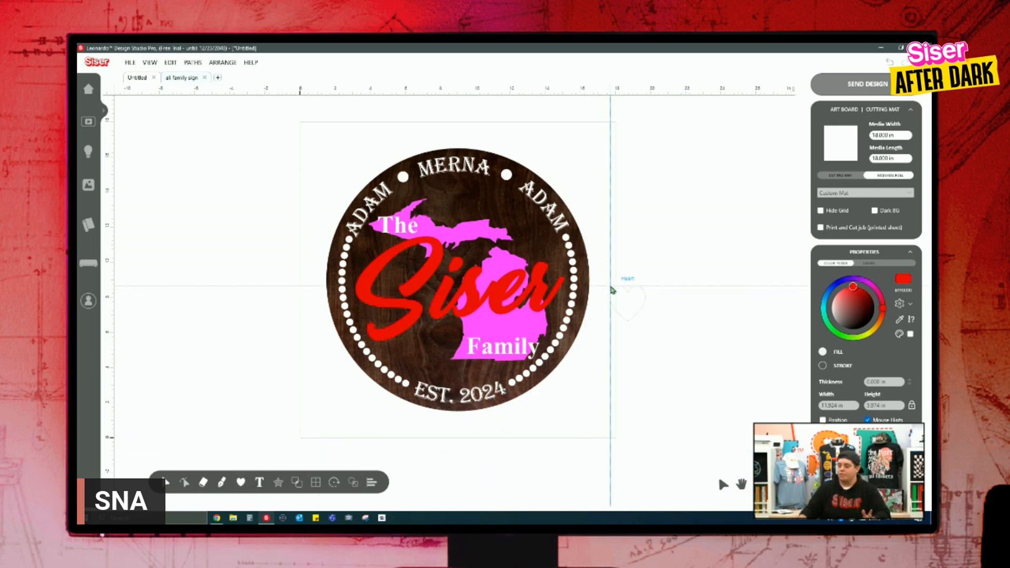
pyautogui.moveTo(592, 351); pyautogui.dragTo(542, 336)
pyautogui.scroll(5, 542, 336)
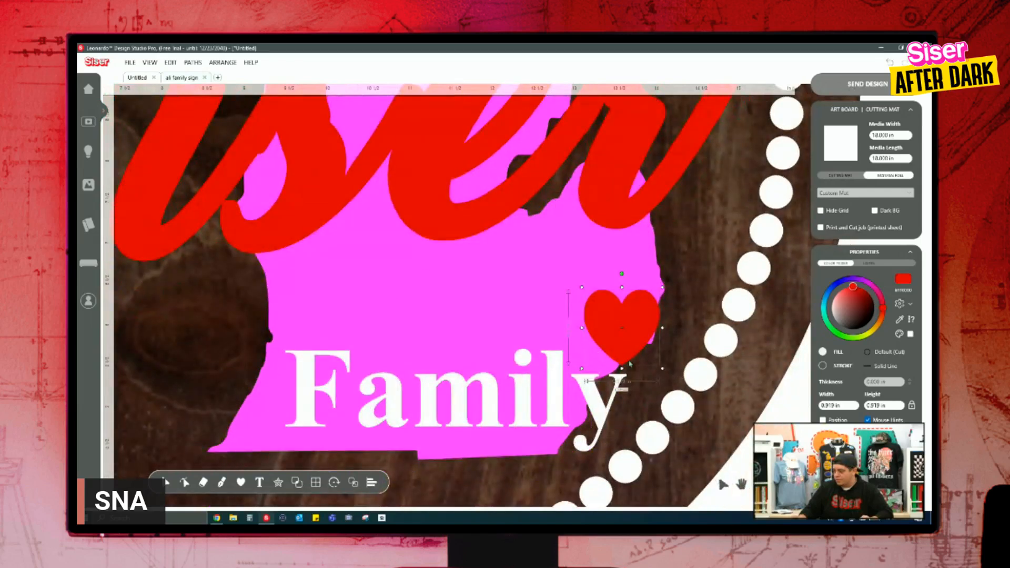
pyautogui.moveTo(662, 369)
pyautogui.mouseDown()
pyautogui.moveTo(611, 339)
pyautogui.moveTo(618, 355)
pyautogui.moveTo(606, 349)
pyautogui.moveTo(622, 365)
pyautogui.moveTo(620, 347)
pyautogui.mouseUp()
pyautogui.press('Escape')
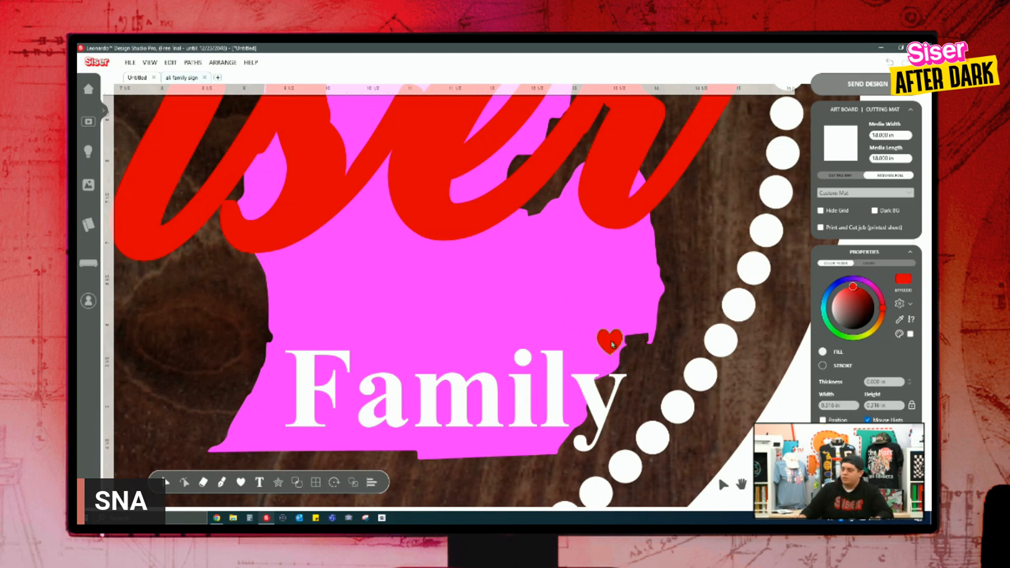
# Ungroup the group in Layer 1 to separate the wood sign, the pink Michigan shape and the white lettering.
pyautogui.click(869, 263)
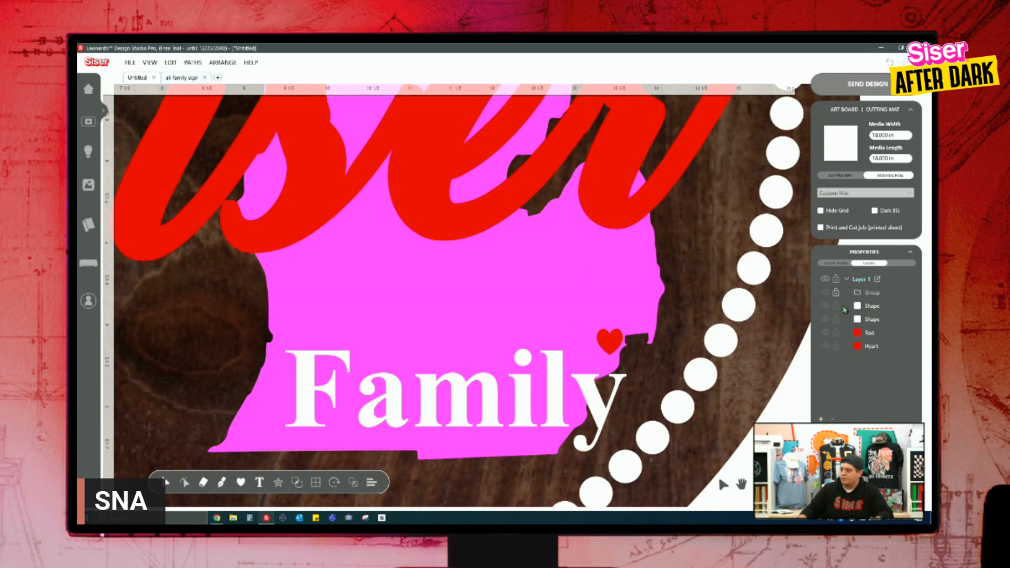
pyautogui.click(857, 292)
pyautogui.hotkey('ctrl', 'shift', 'g')
pyautogui.click(809, 387)
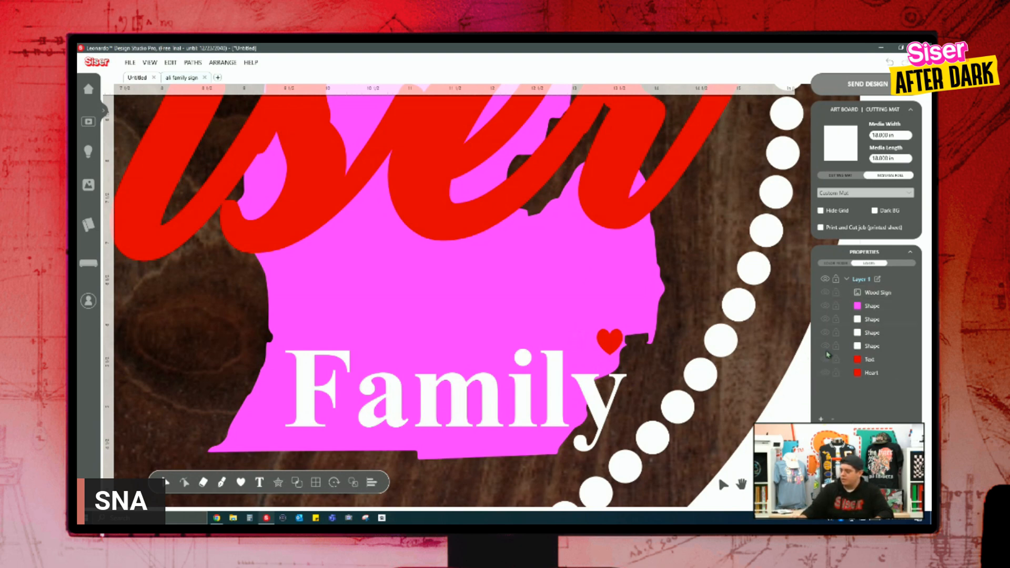
# Select the pink Michigan shape and the heart together and subtract the heart to cut it out of the shape.
pyautogui.click(873, 305)
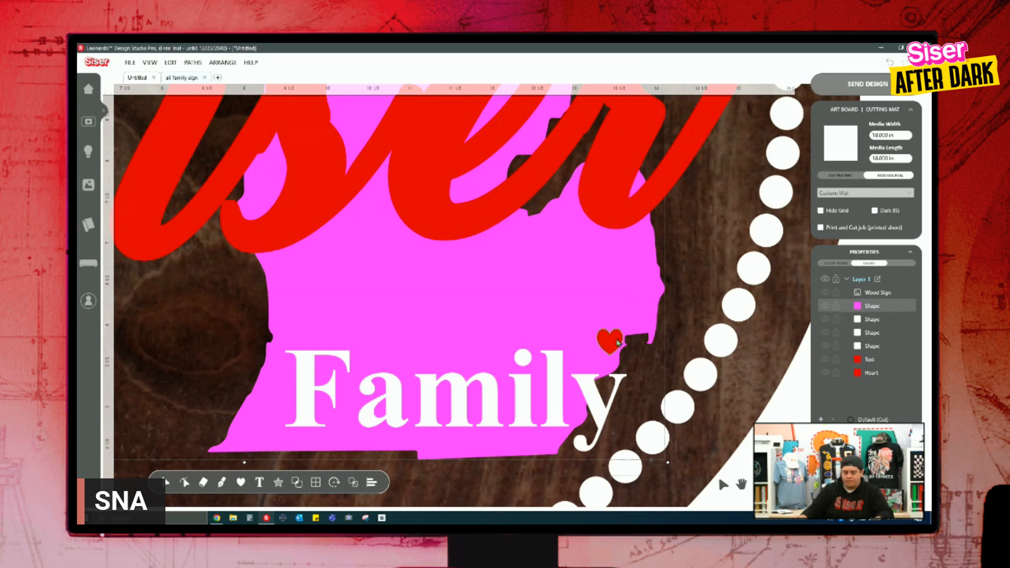
pyautogui.keyDown('shift'); pyautogui.click(618, 342); pyautogui.keyUp('shift')
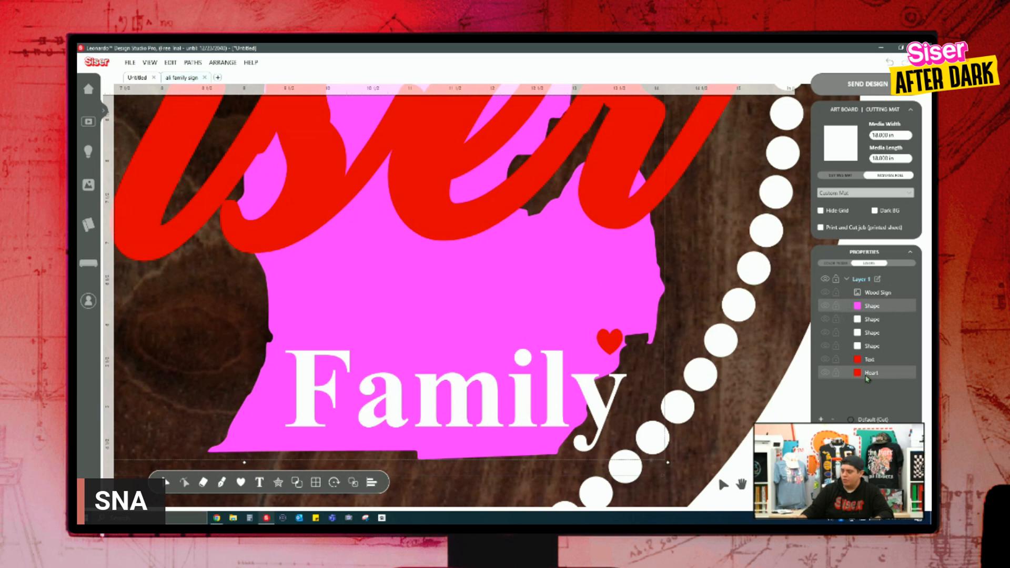
pyautogui.click(801, 405)
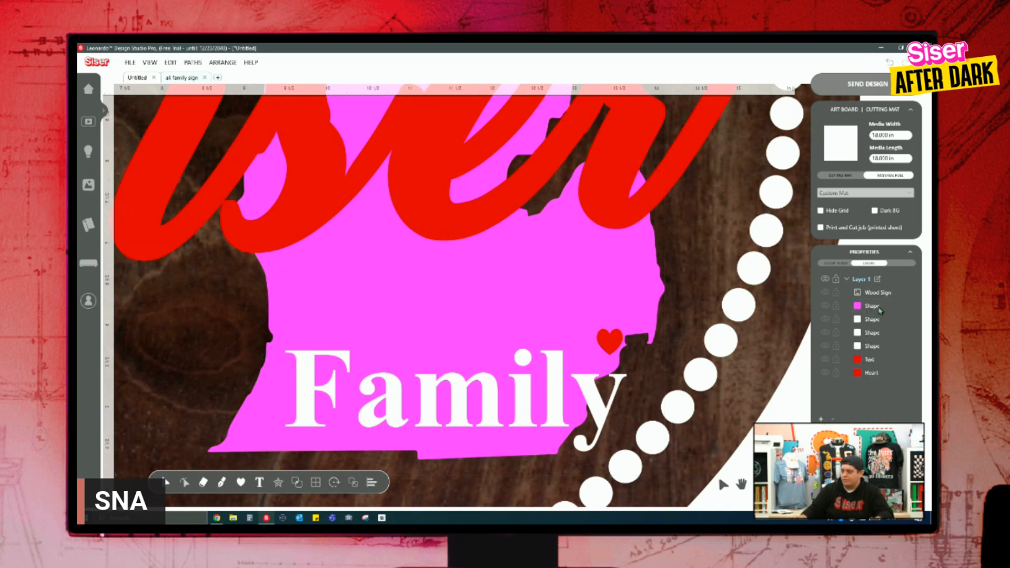
pyautogui.click(873, 306)
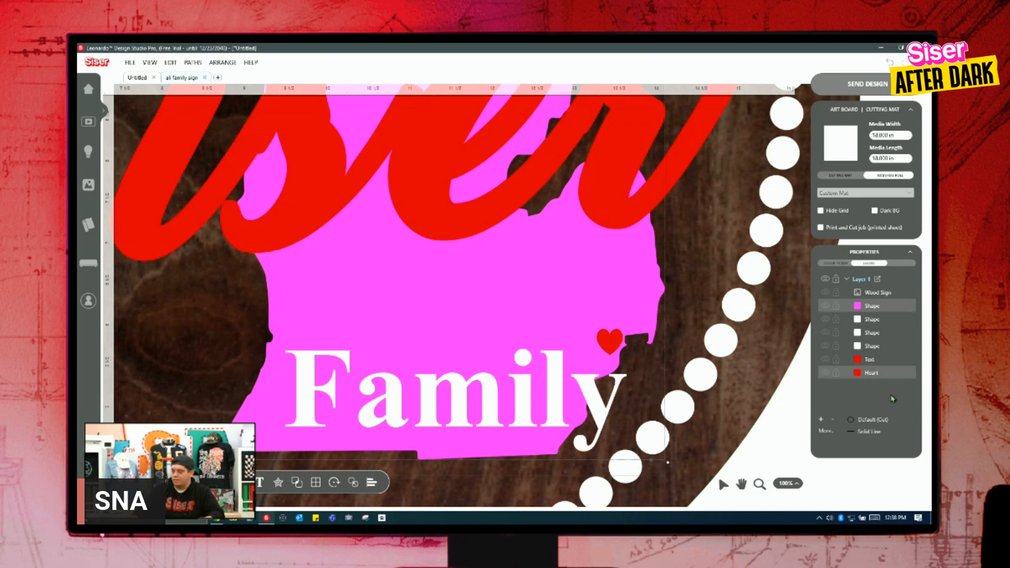
pyautogui.click(297, 483)
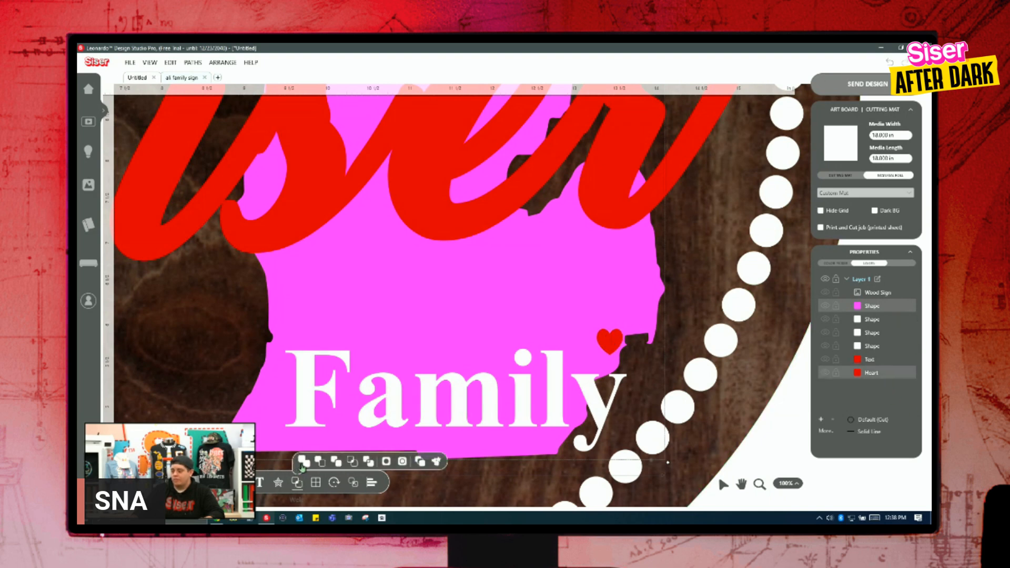
pyautogui.click(320, 462)
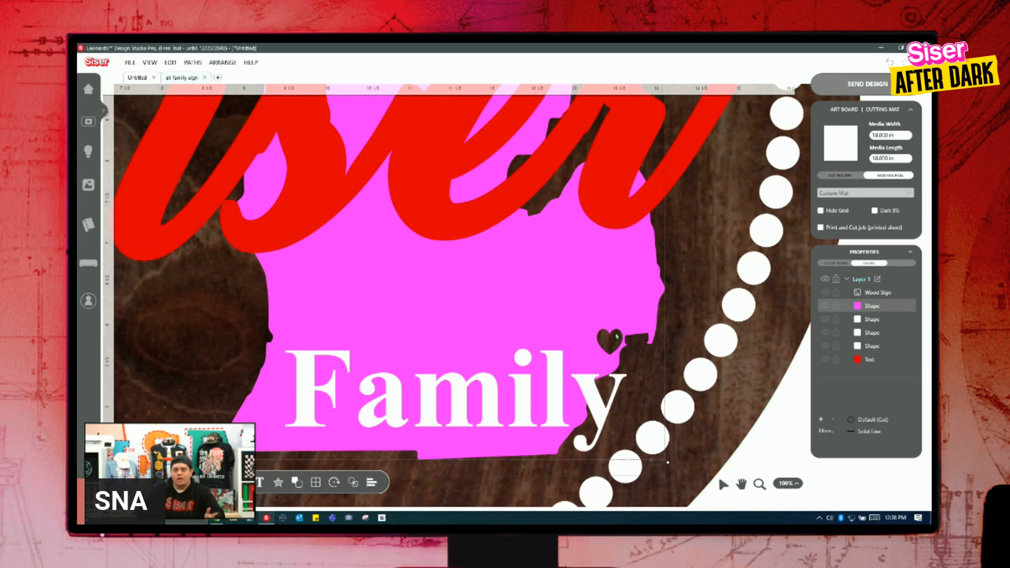
# Examine the whole sign with the heart cutout and return from the layer list to the color wheel.
pyautogui.click(784, 484)
pyautogui.click(715, 349)
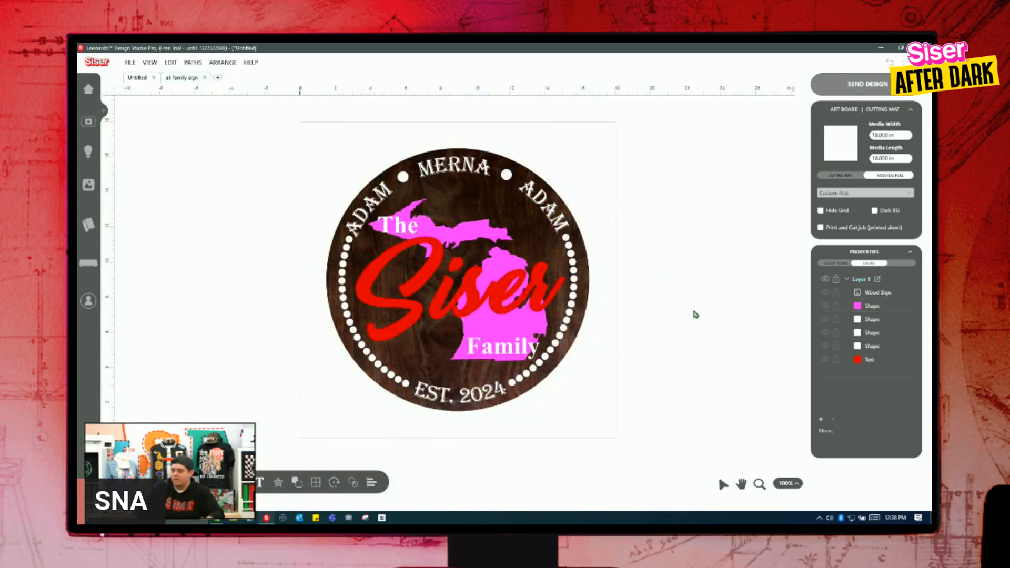
pyautogui.scroll(4, 516, 340)
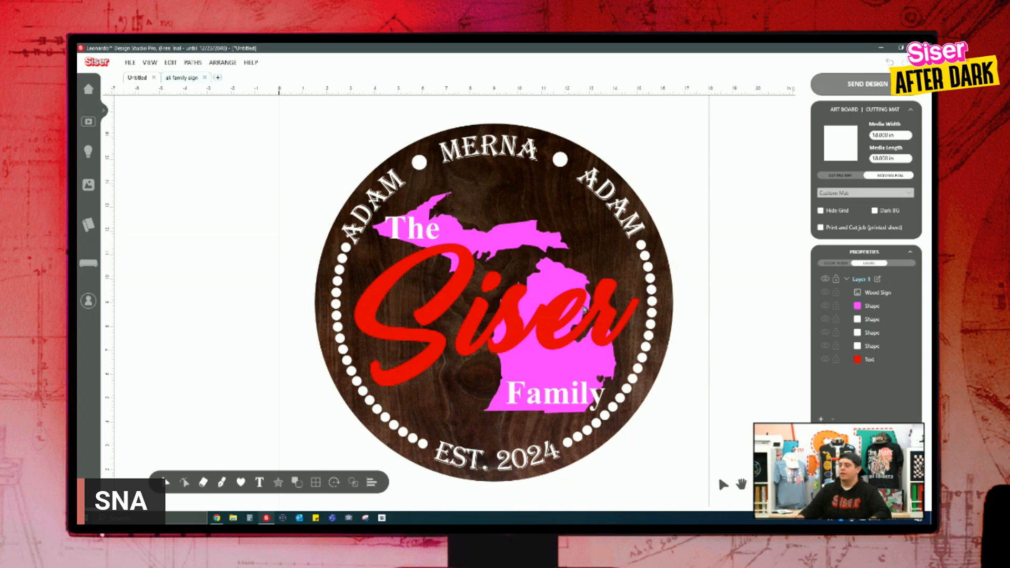
pyautogui.click(835, 263)
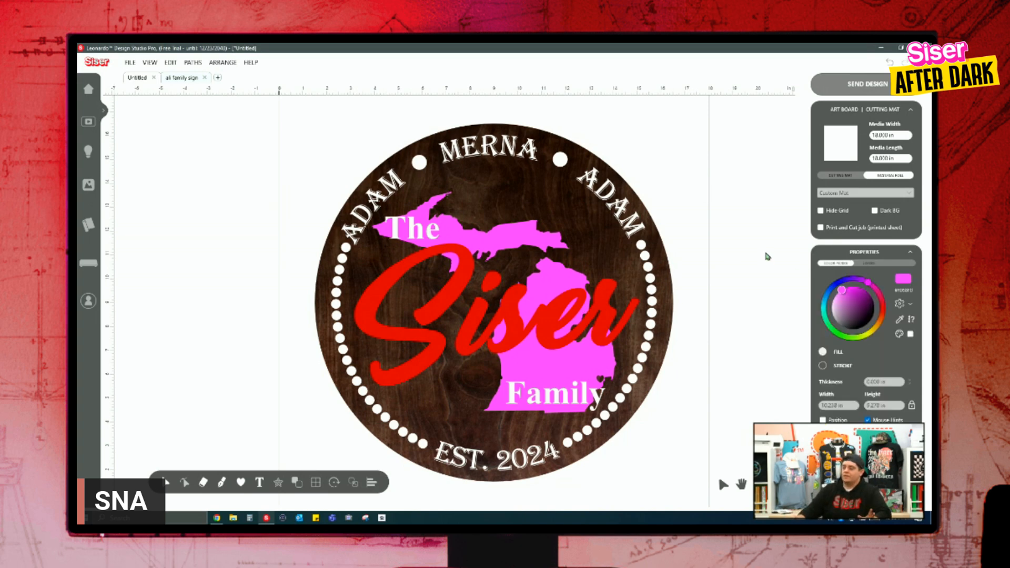